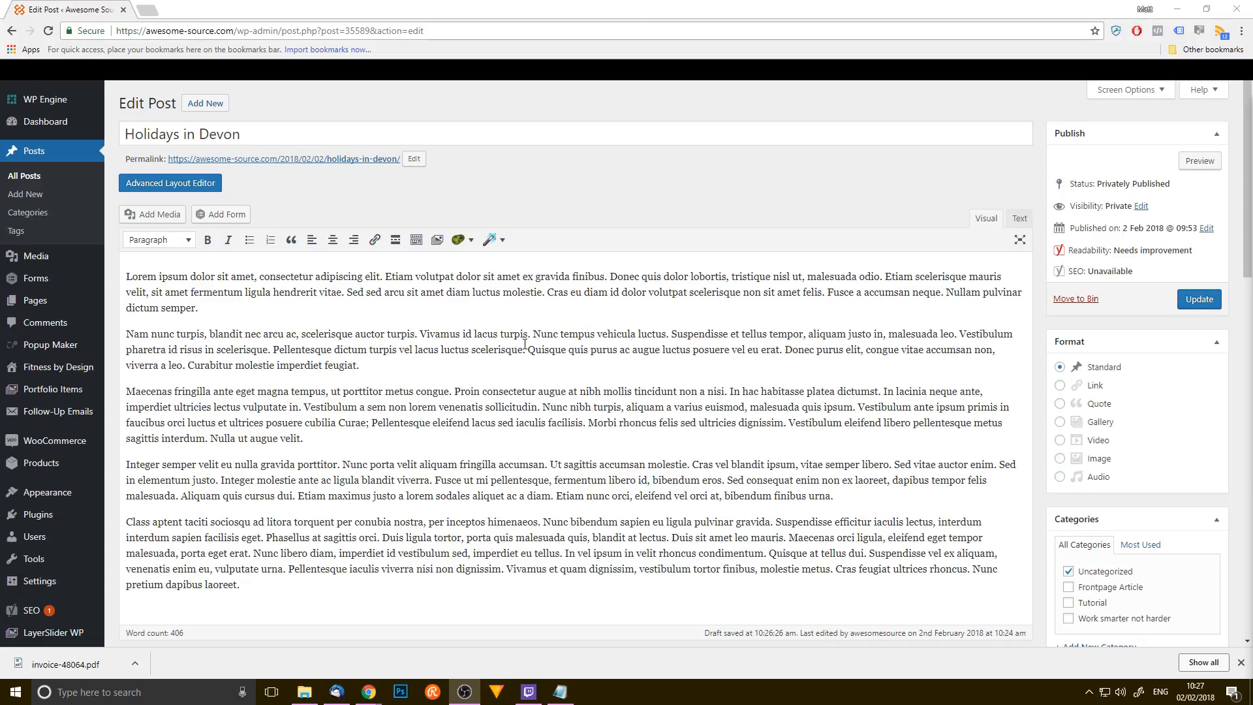
- Set the Yoast SEO focus keyword of the "Holidays in Devon" post to "devon holidays"
scroll(546, 311, "down", 8)
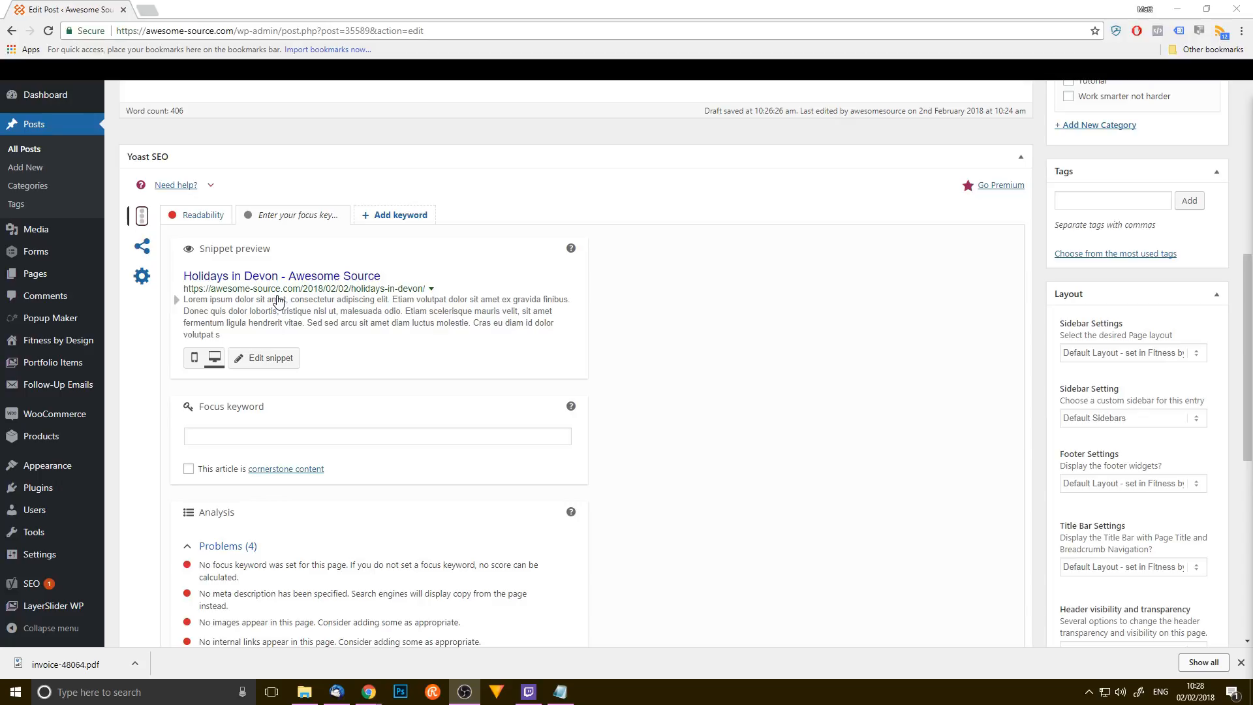
scroll(299, 404, "up", 8)
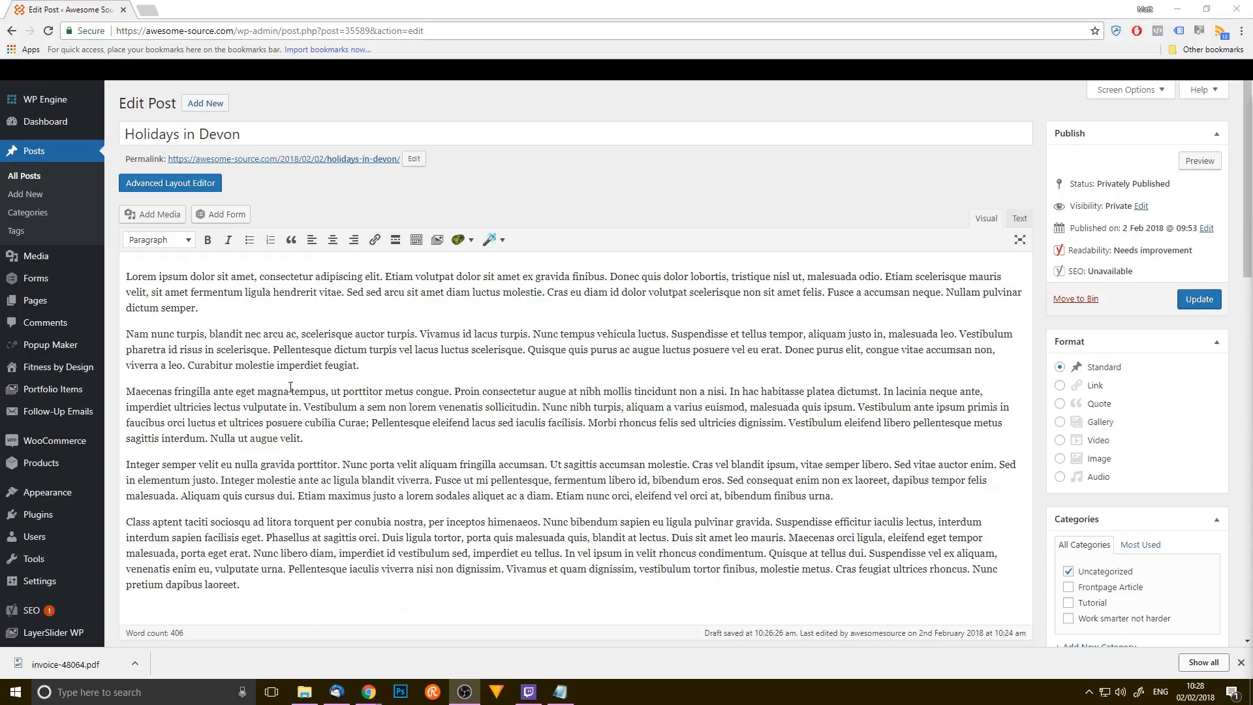
scroll(291, 387, "down", 8)
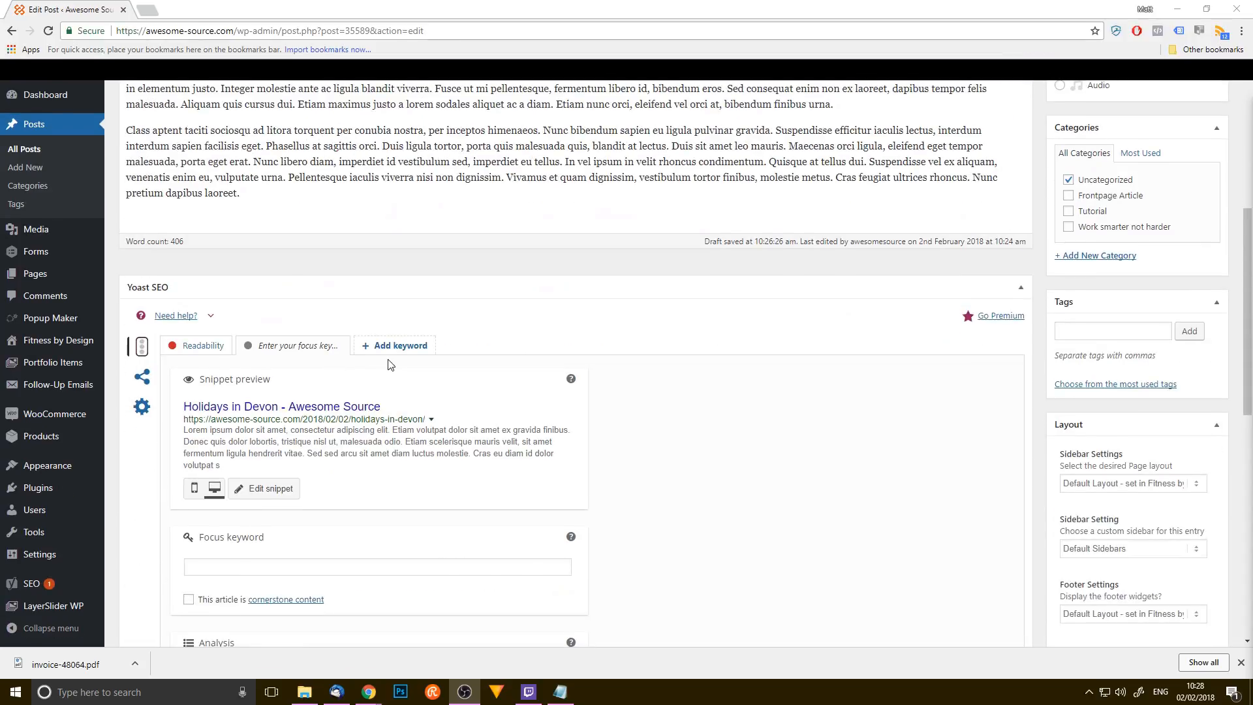
scroll(274, 261, "up", 8)
triple_click(265, 138)
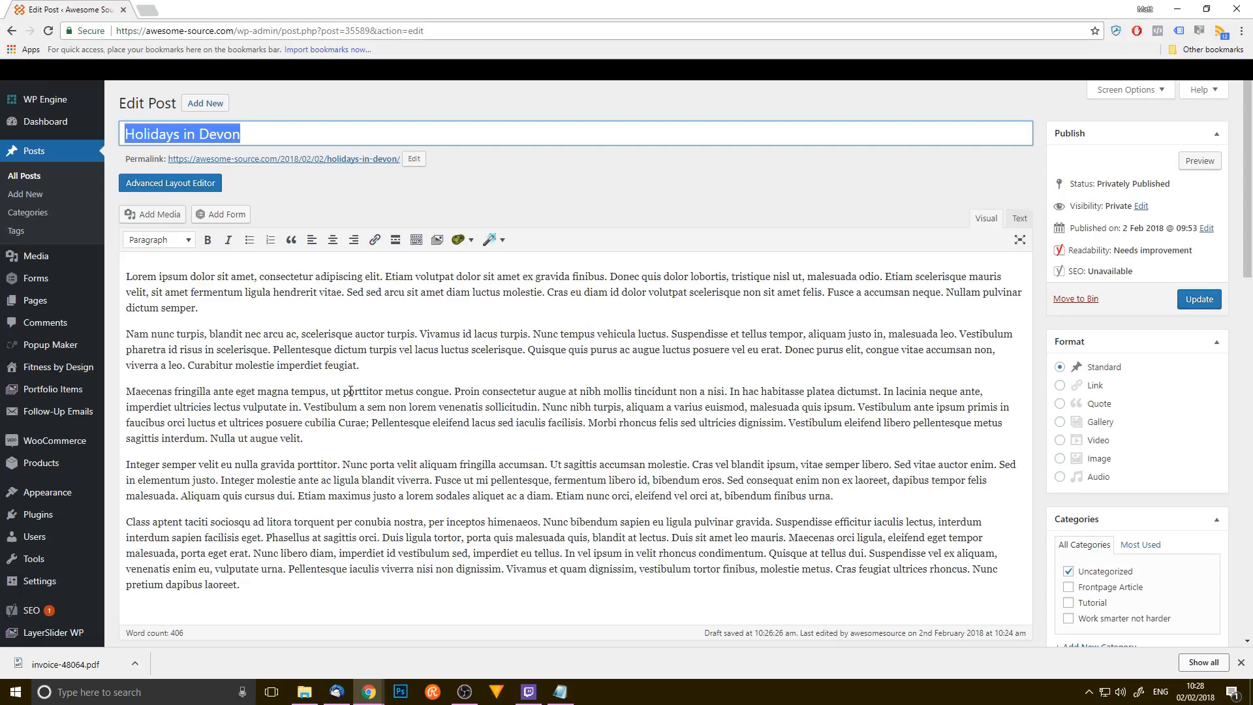
scroll(350, 391, "down", 9)
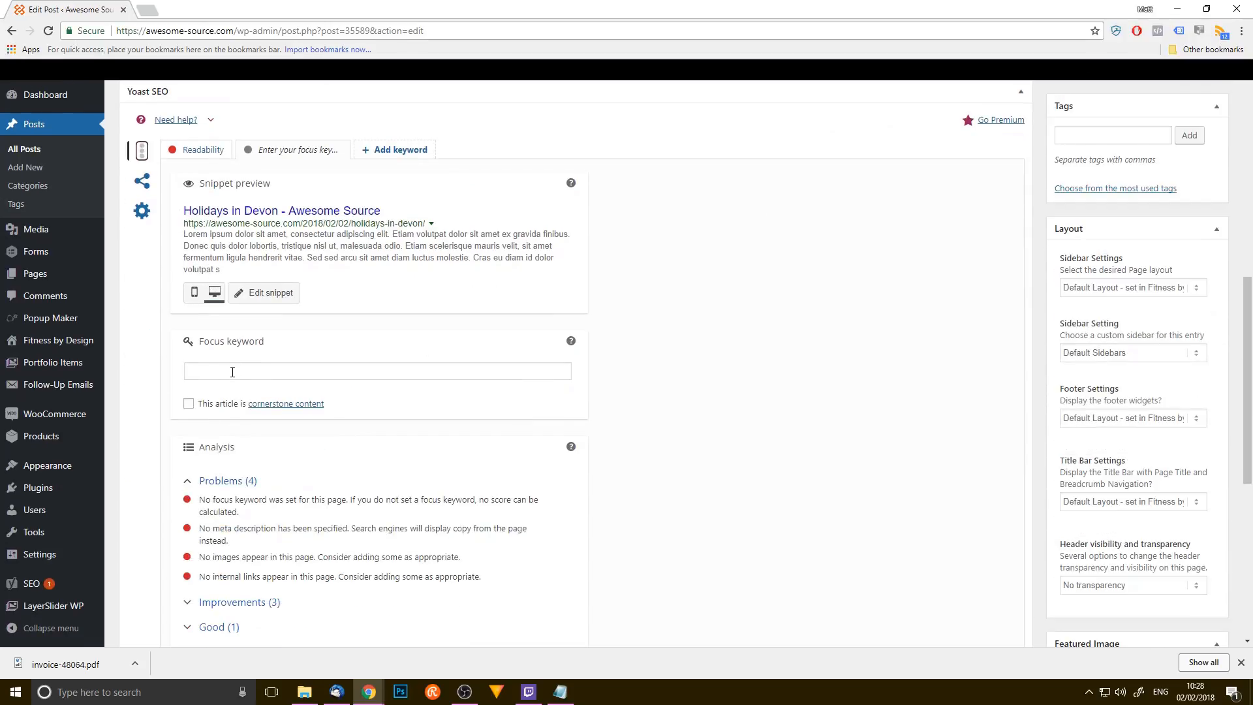
scroll(232, 371, "up", 1)
left_click(255, 444)
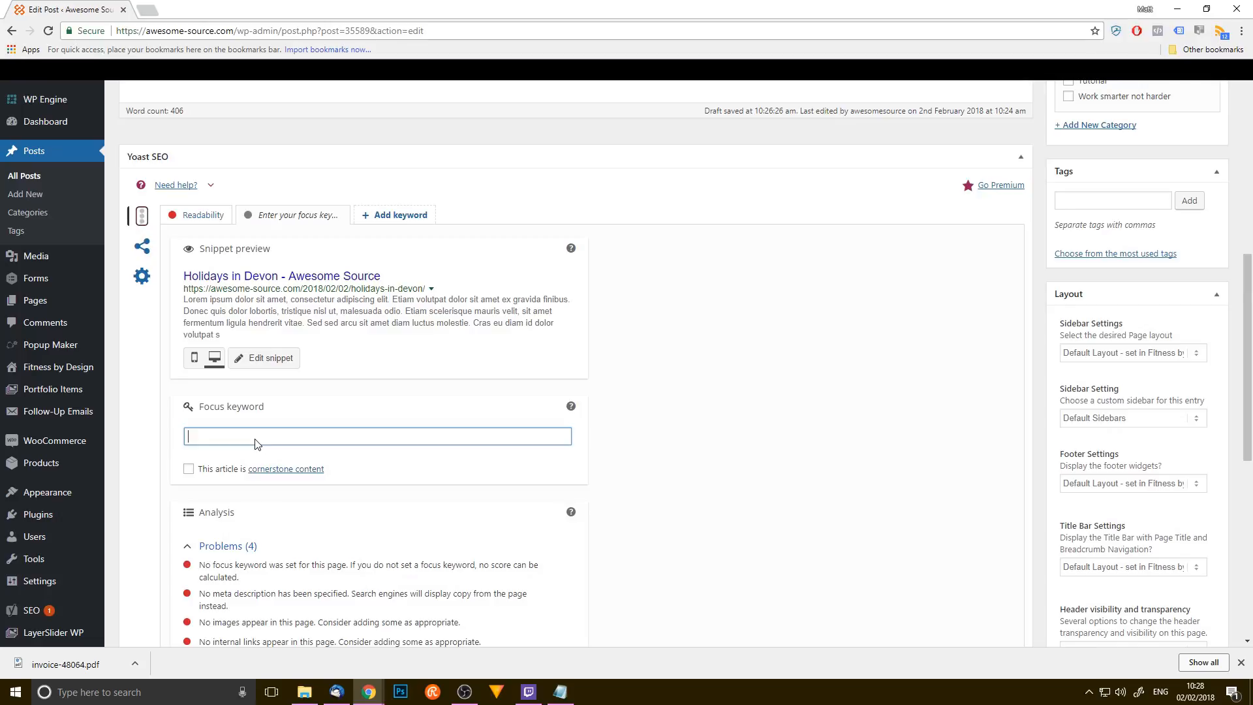
type("devon holidays")
left_click(807, 425)
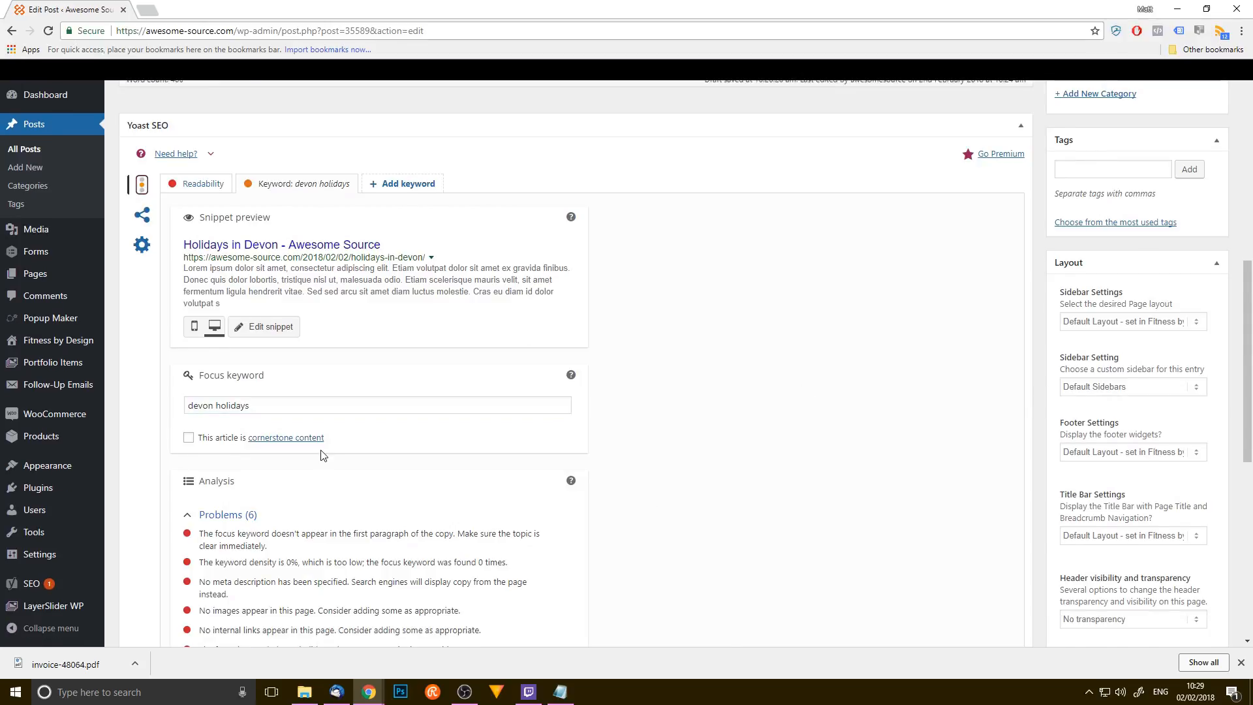
- Check the post's publishing details and visibility options, keeping the visibility set to Private
scroll(317, 418, "down", 2)
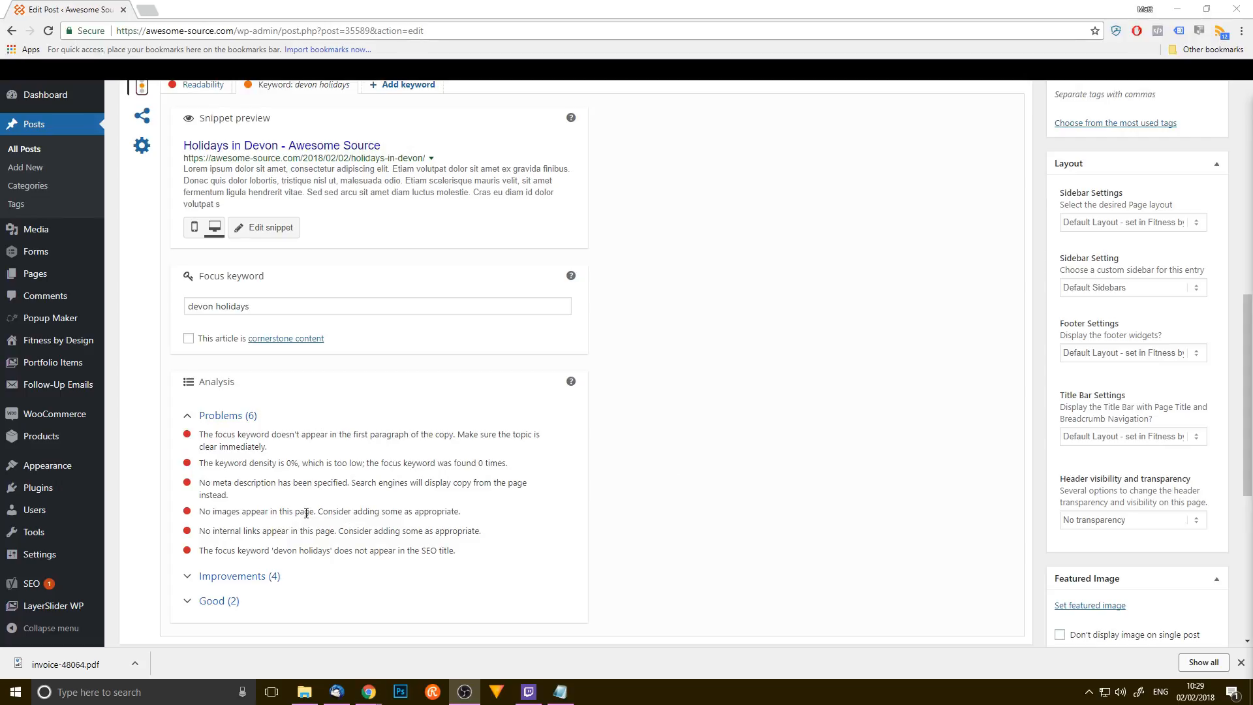
scroll(866, 466, "up", 6)
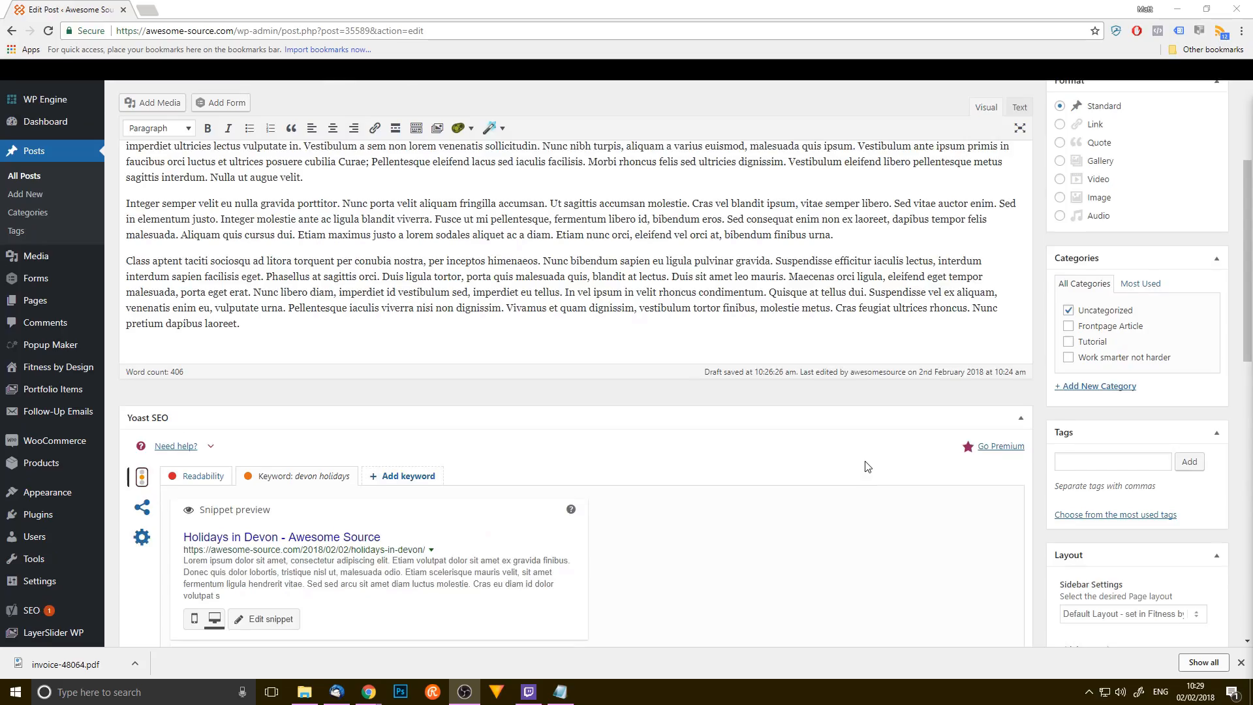
scroll(867, 466, "up", 4)
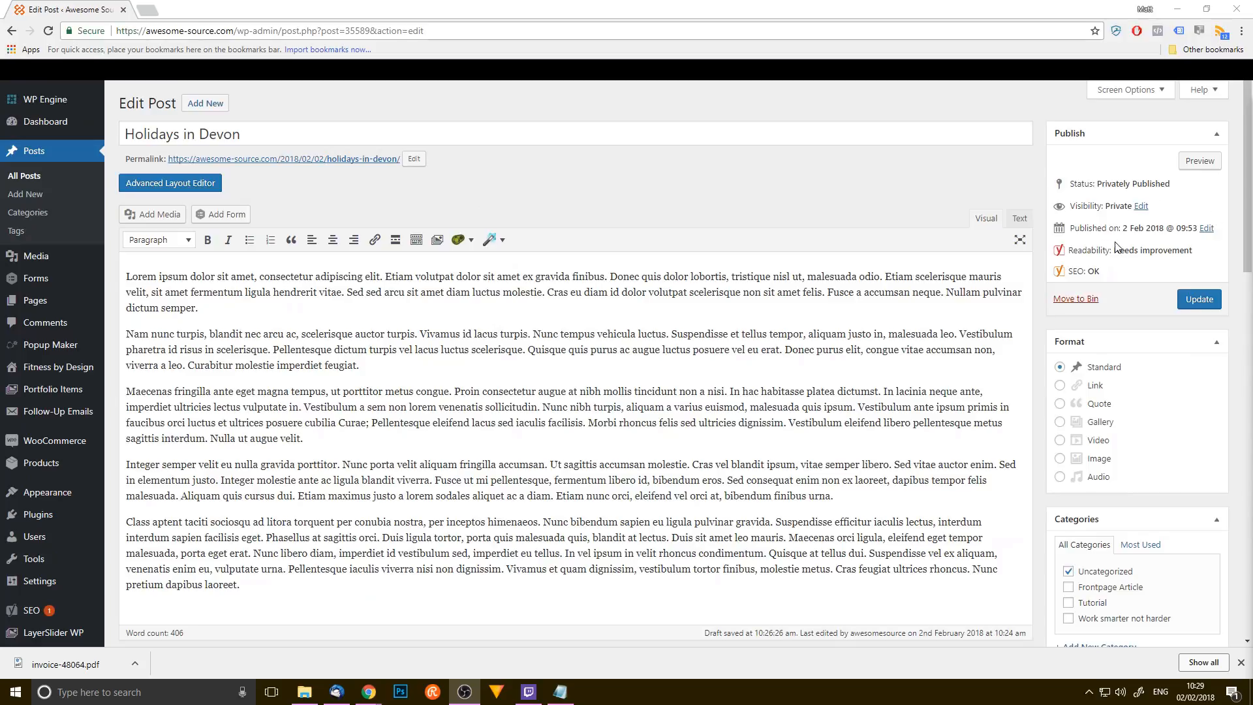
left_click(1141, 207)
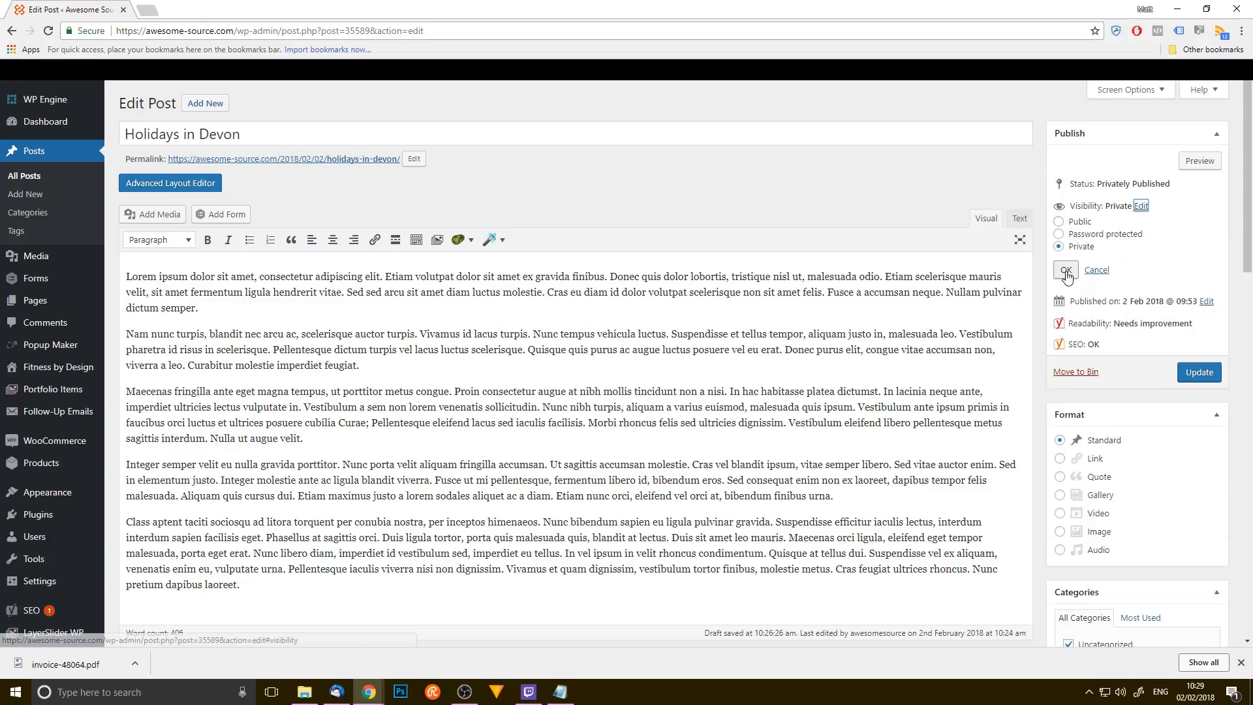
left_click(1066, 270)
- Expand the collapsed results of the focus keyword analysis and read through each listed SEO problem
scroll(1047, 385, "down", 10)
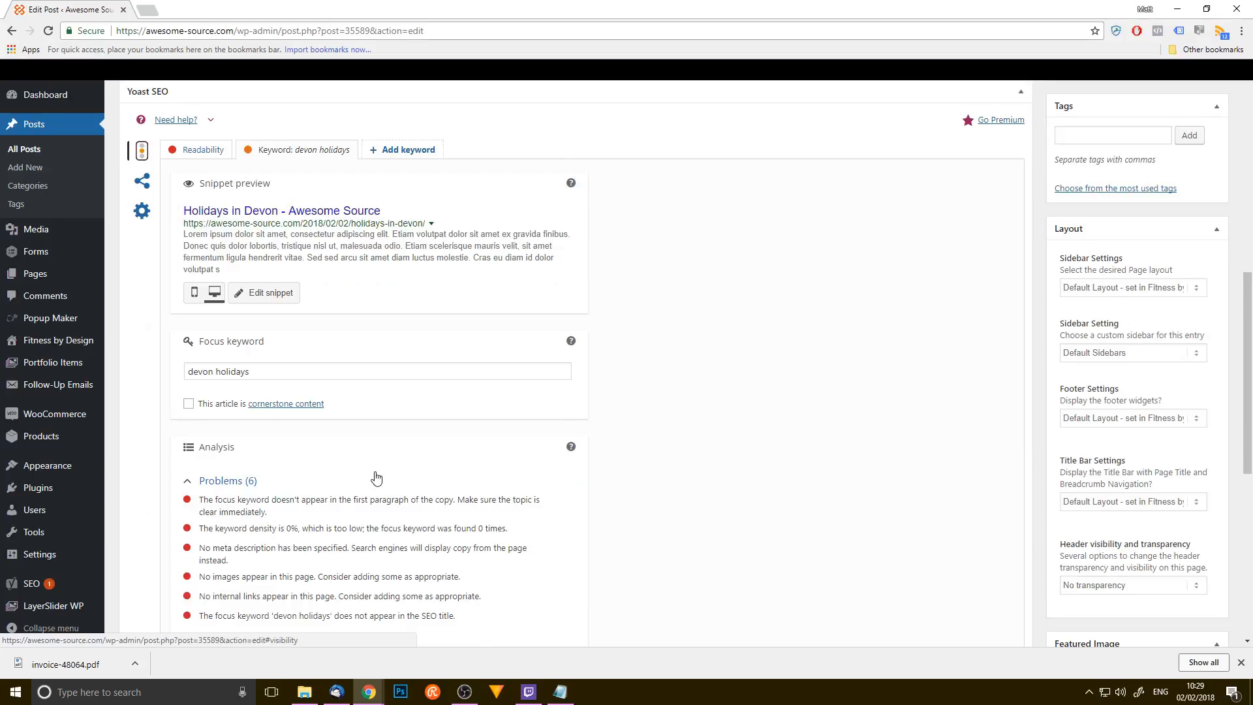
scroll(376, 478, "down", 2)
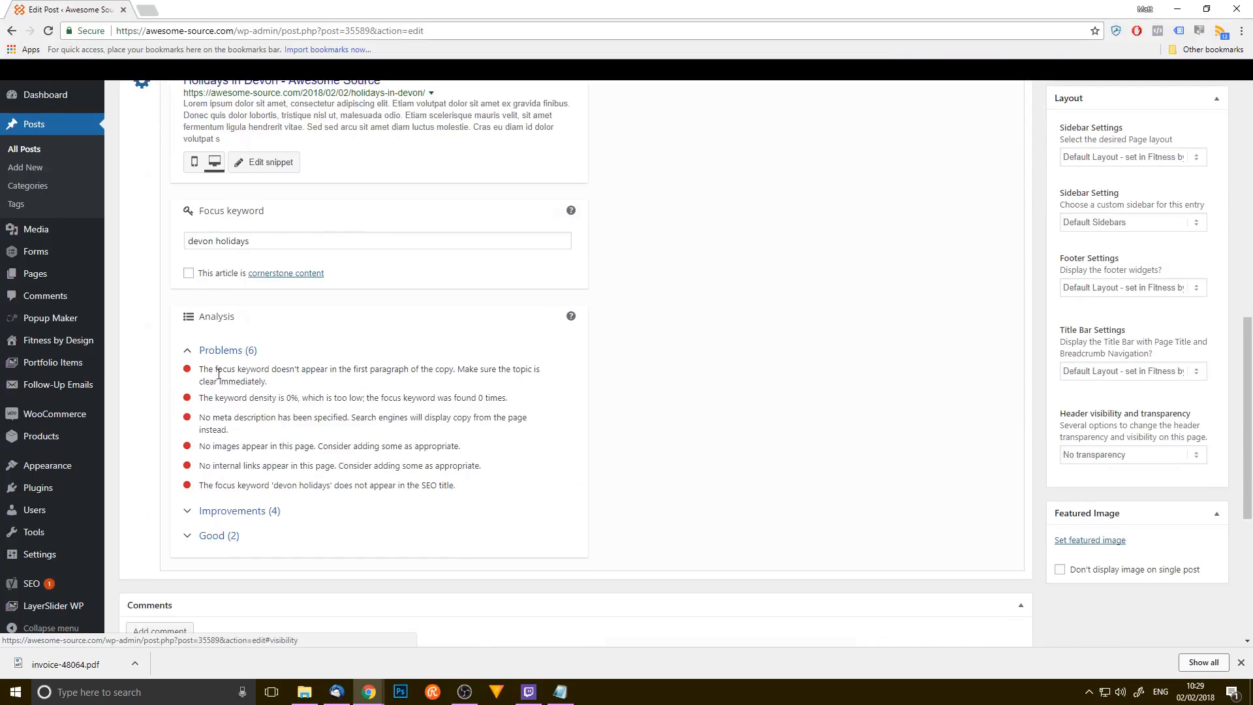
left_click(187, 514)
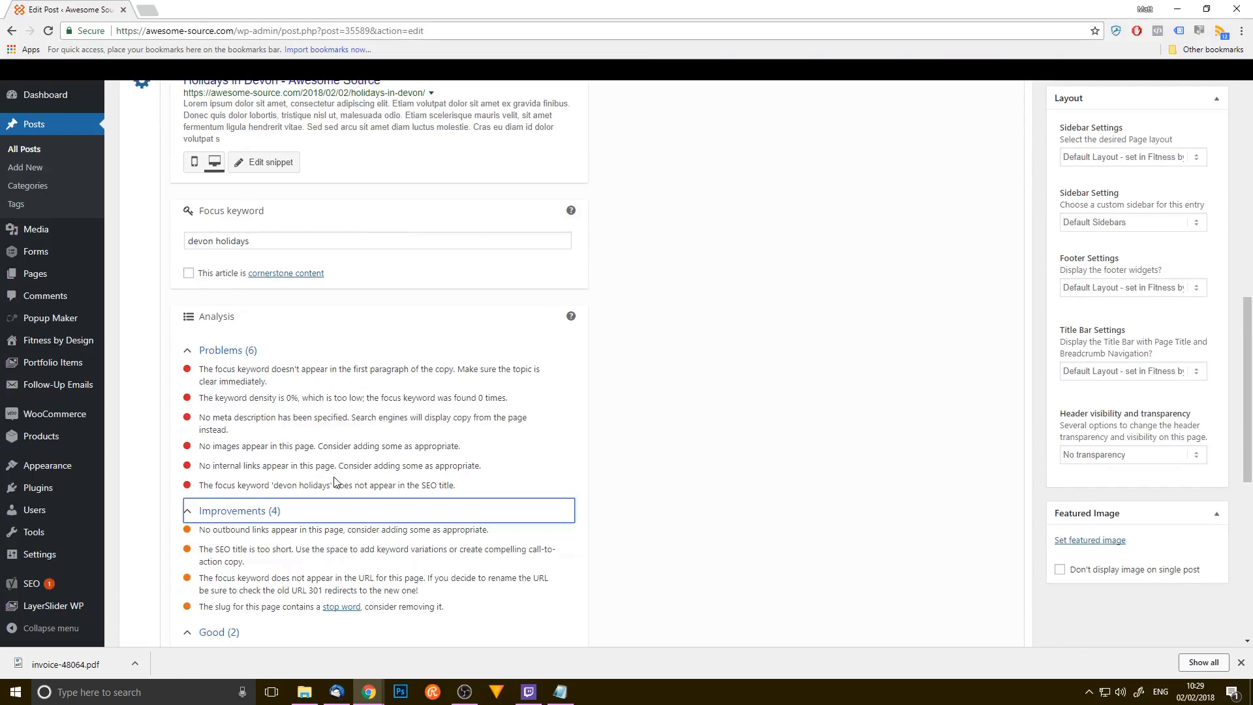
left_click_drag(216, 369, 374, 370)
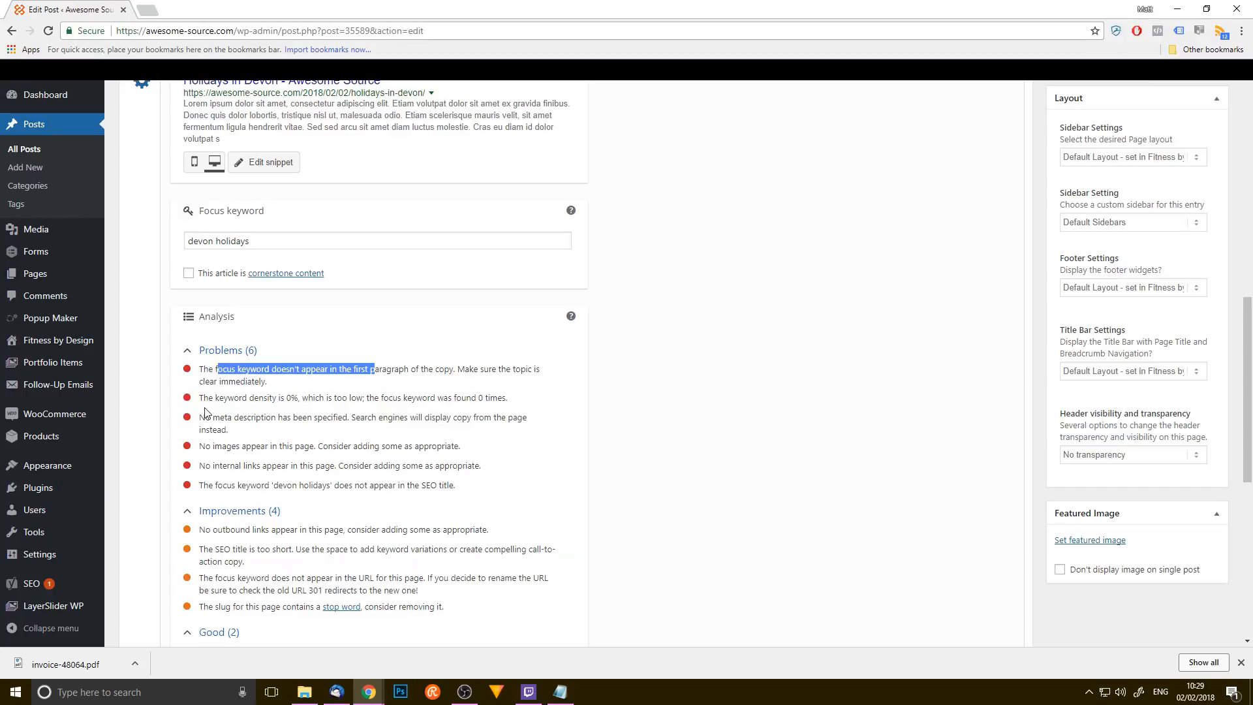
left_click_drag(216, 398, 351, 398)
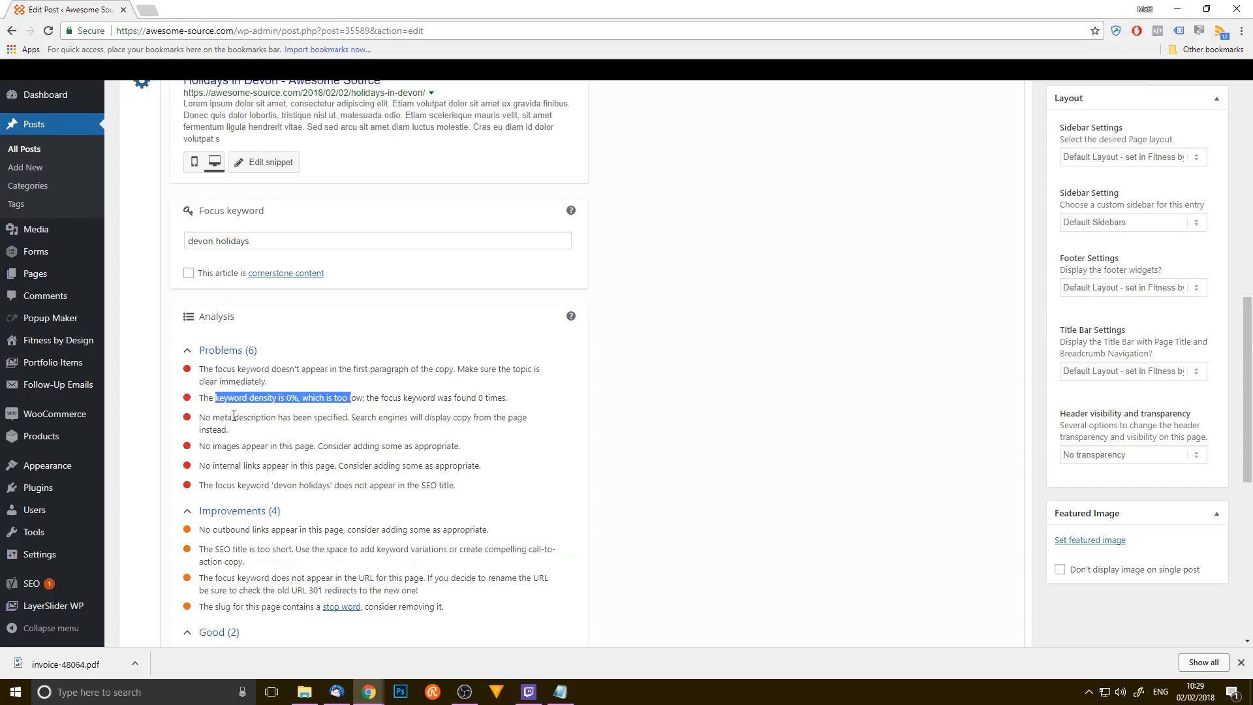
left_click_drag(219, 417, 293, 417)
left_click_drag(225, 445, 301, 445)
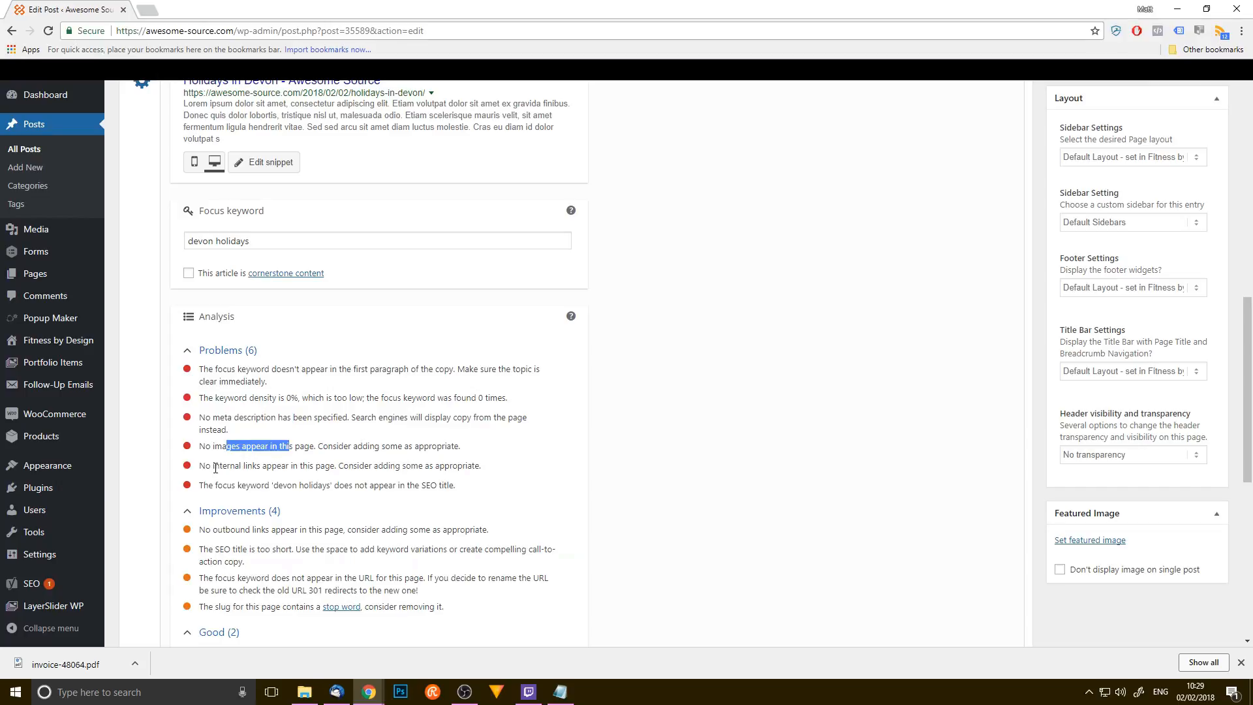
left_click_drag(214, 466, 294, 465)
left_click_drag(216, 485, 304, 485)
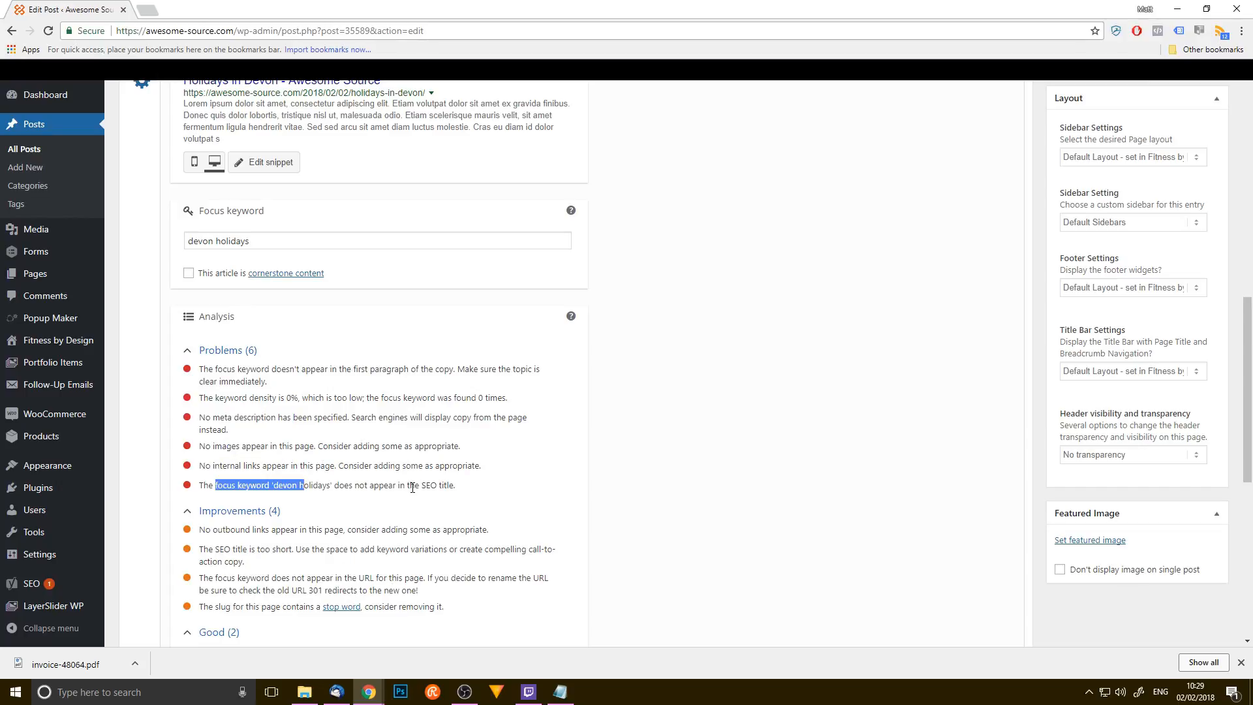
- Review the improvements and the good results in the SEO analysis, including word count and previous keyword use
scroll(529, 497, "down", 1)
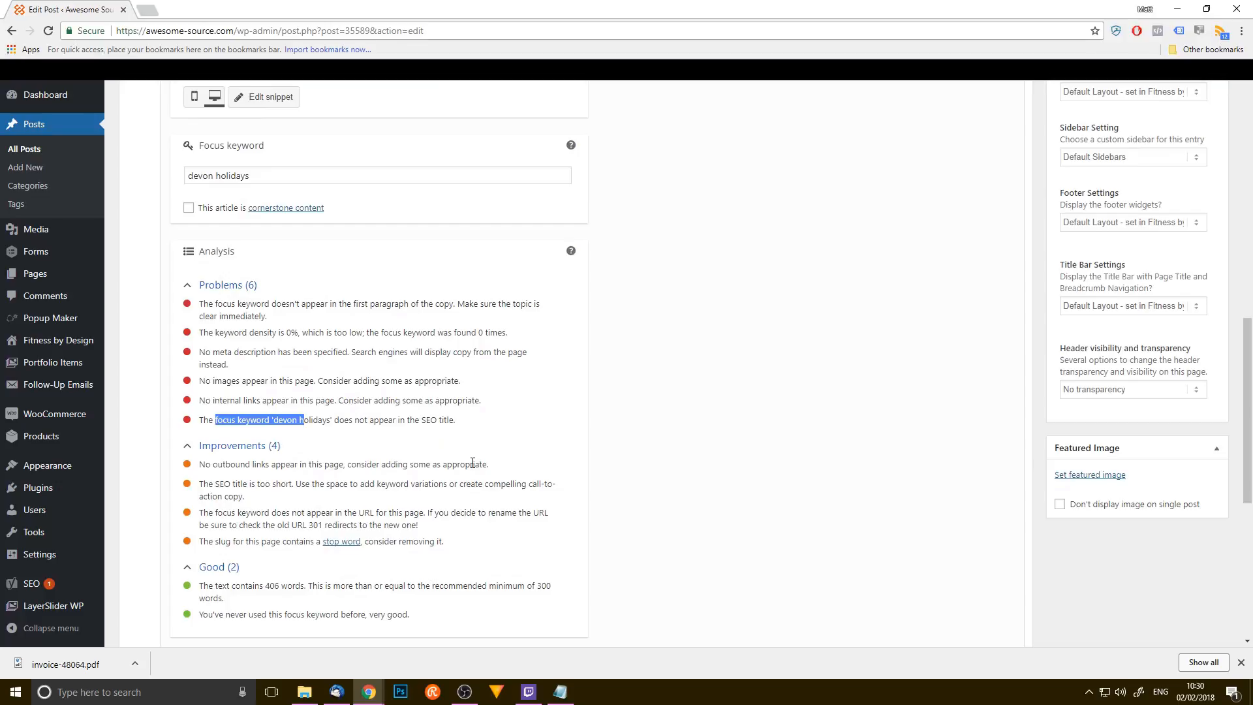
scroll(420, 450, "down", 1)
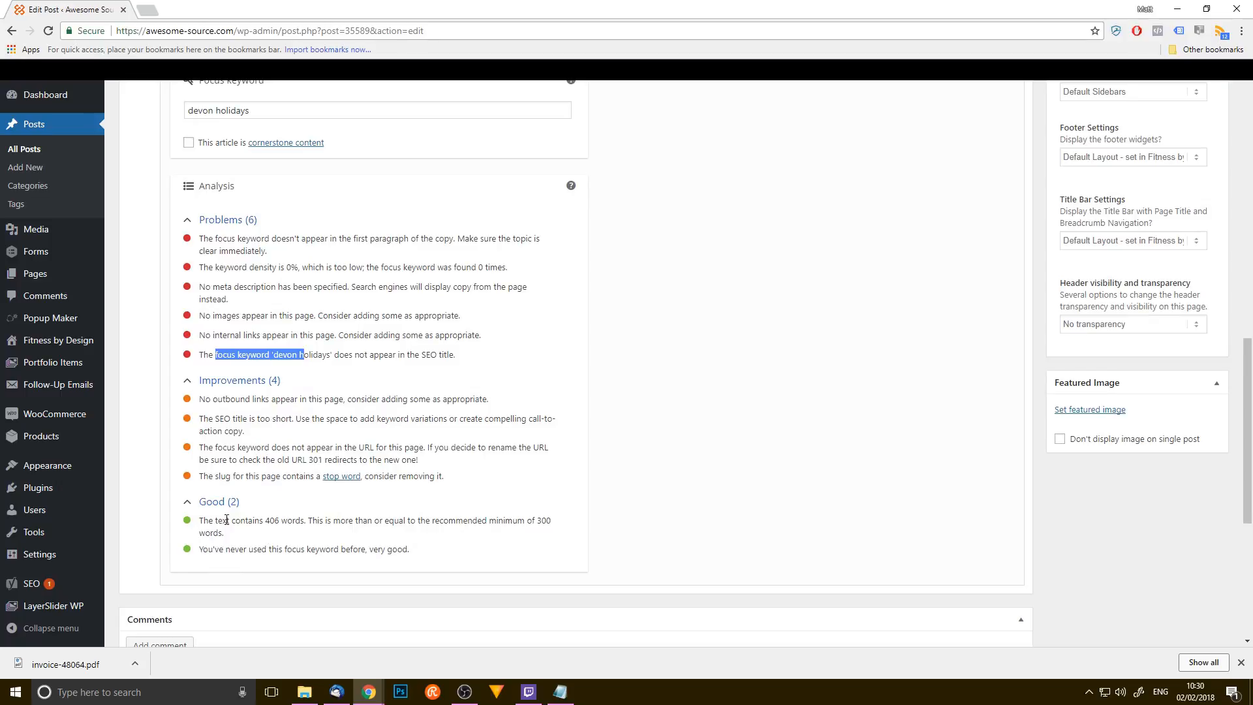
left_click_drag(218, 525, 287, 522)
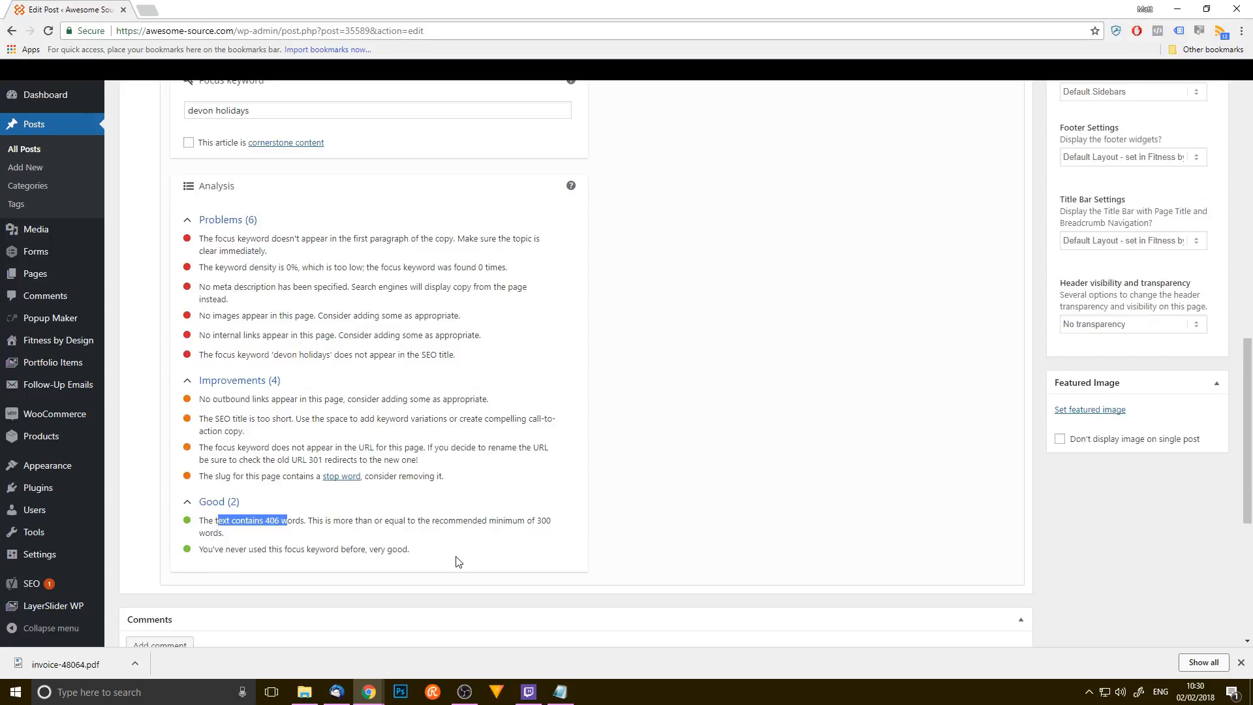
left_click_drag(534, 521, 554, 522)
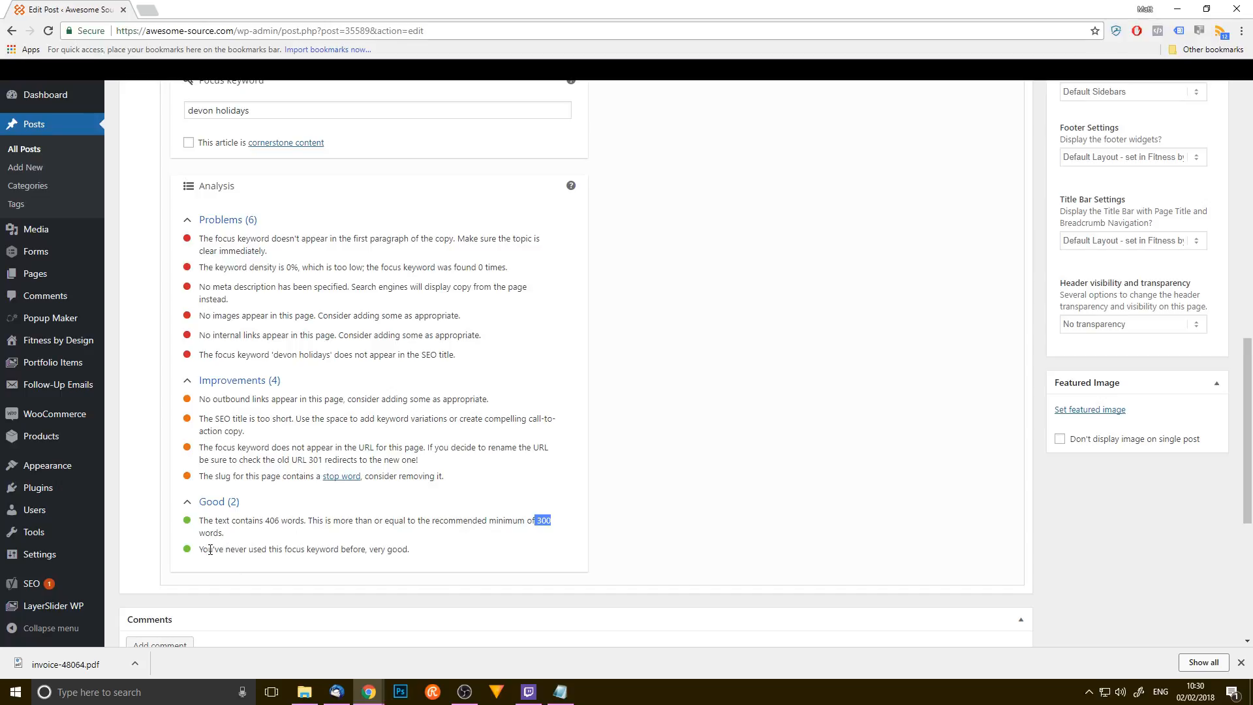
left_click_drag(208, 549, 346, 550)
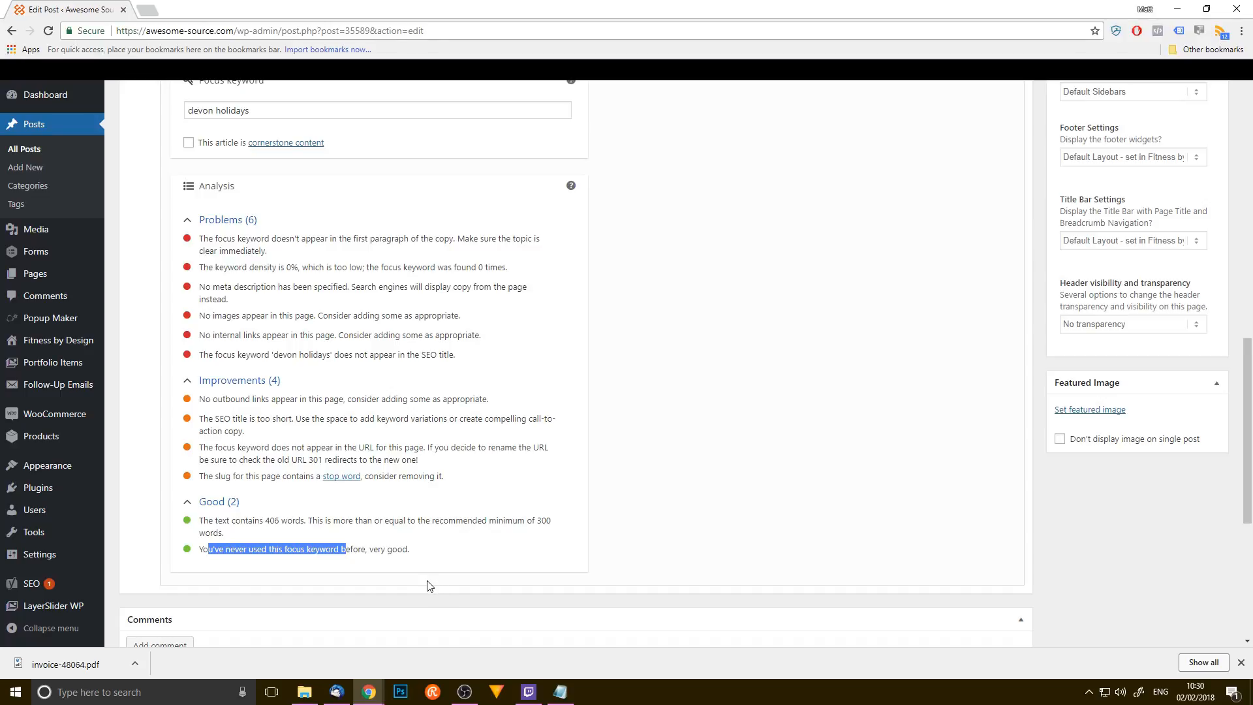
- Add the focus keyword as "Devon holidays." at the end of the post's first paragraph
scroll(375, 392, "up", 1)
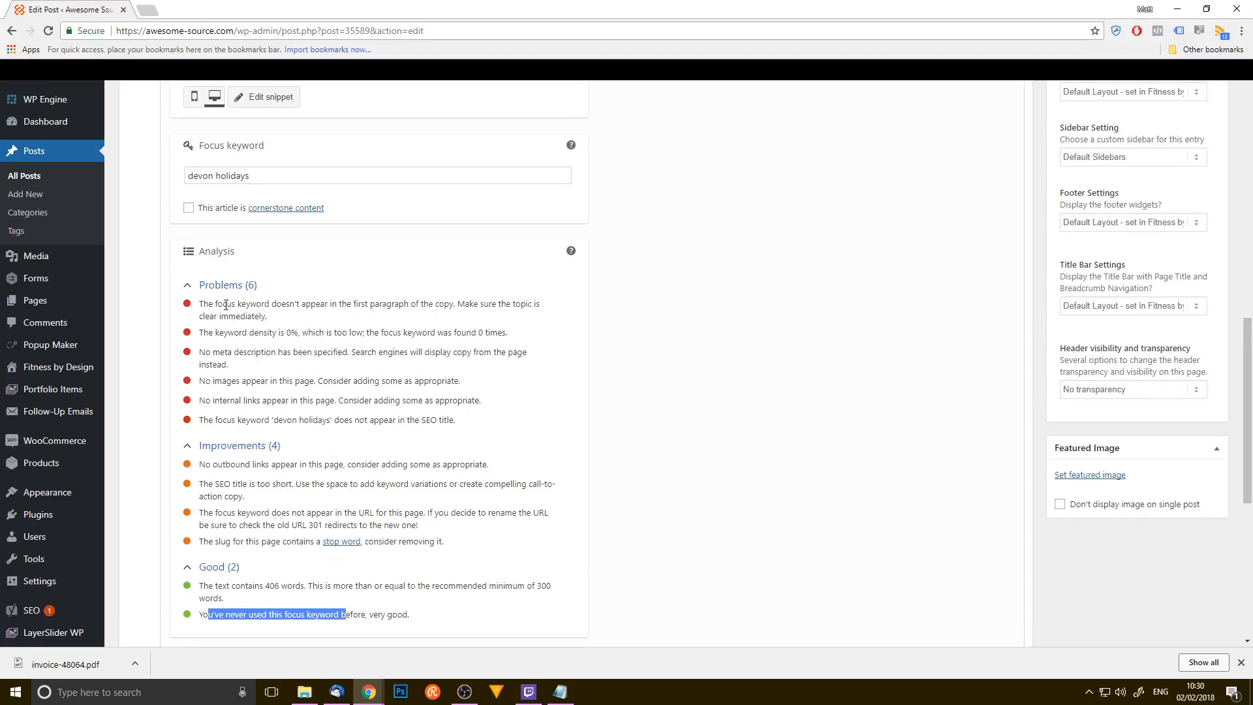
left_click_drag(222, 304, 305, 304)
scroll(474, 423, "up", 1)
scroll(474, 423, "up", 2)
left_click(278, 306)
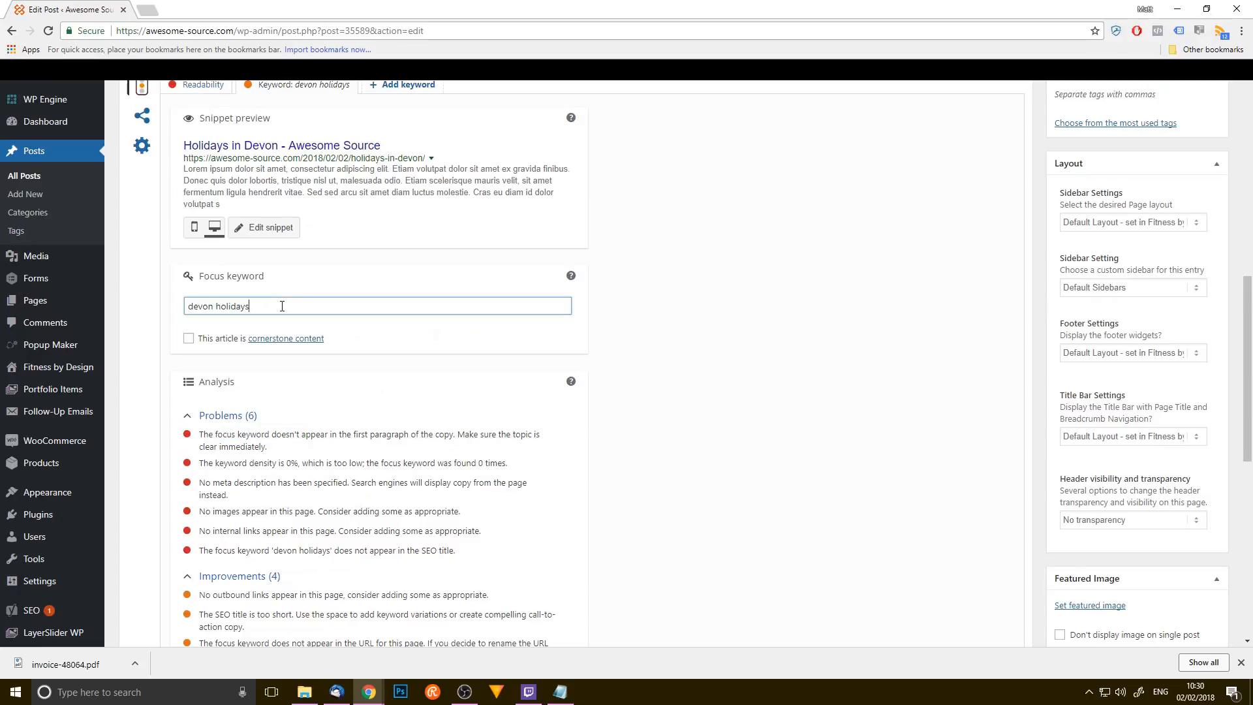
key("ctrl+a")
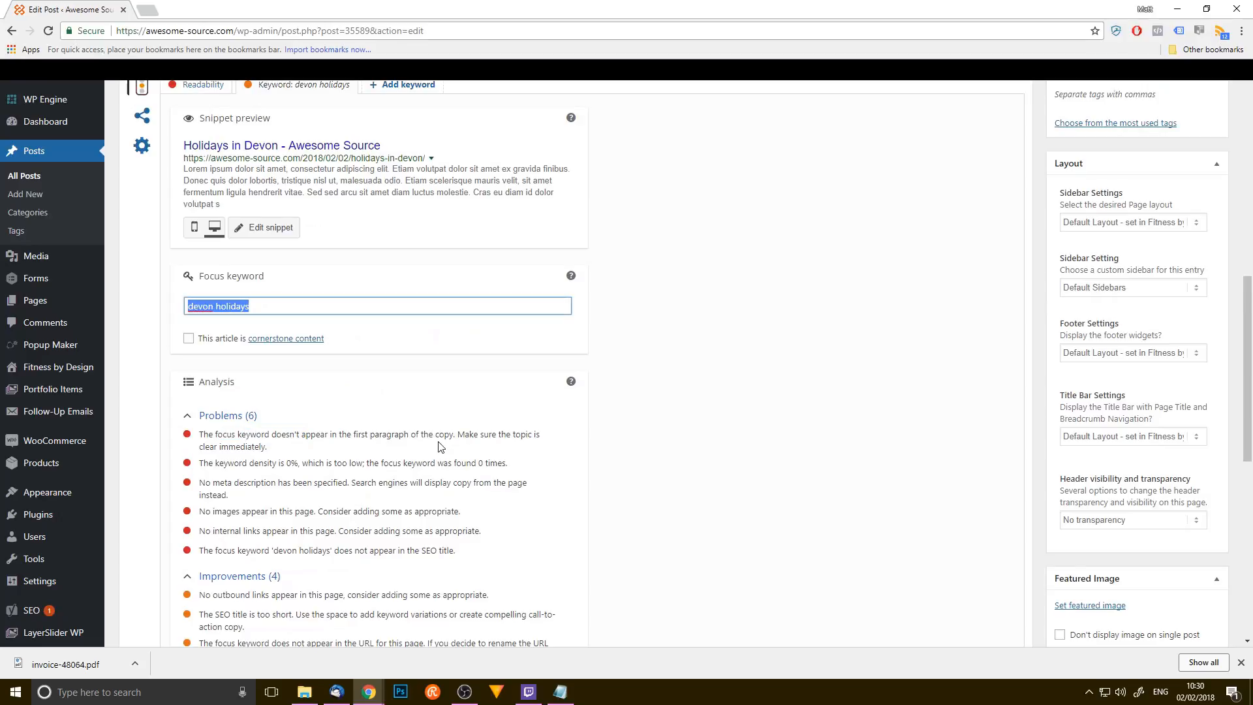
scroll(397, 462, "up", 10)
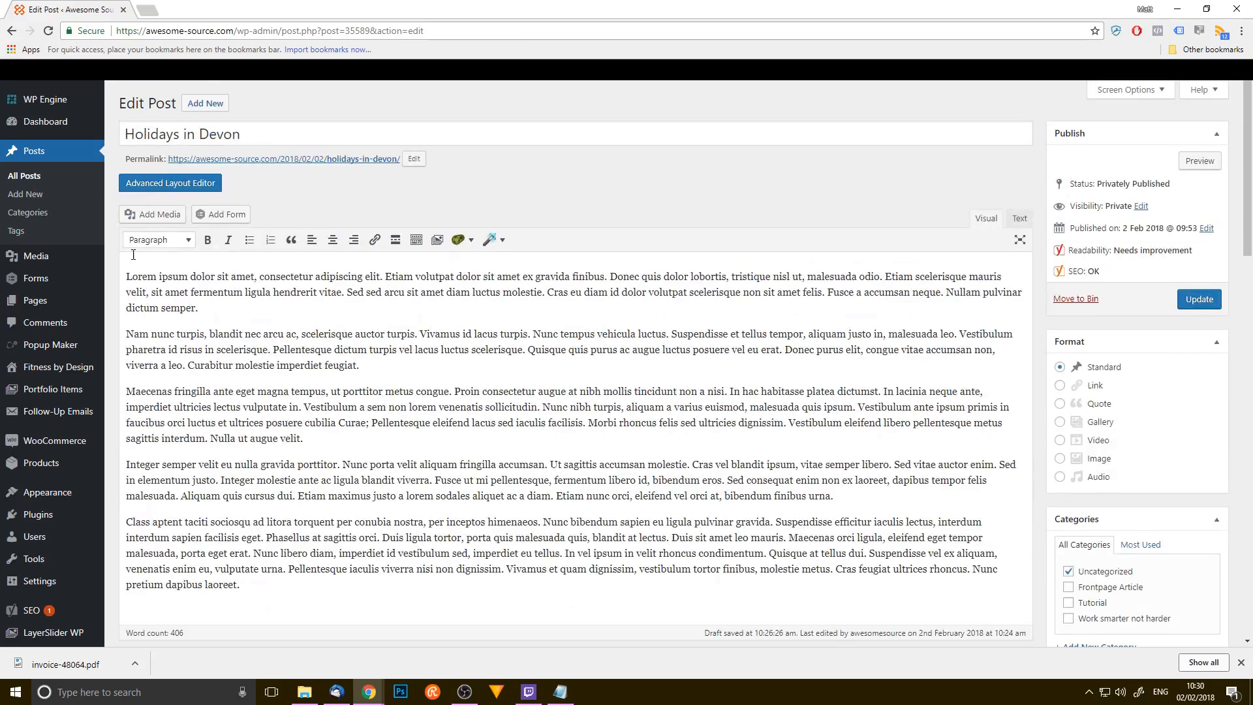
left_click(237, 326)
type("devon holidays.")
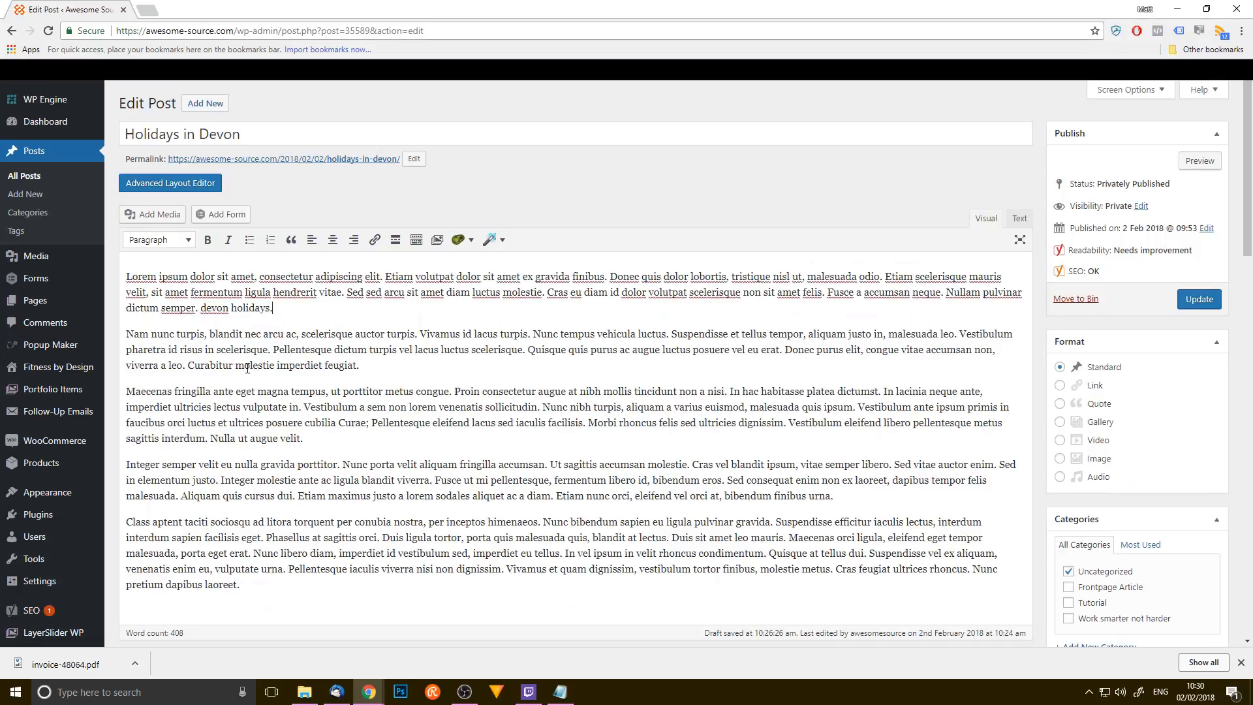
key("BackSpace")
type("D")
- Update the post to save the text added to the first paragraph
scroll(430, 457, "down", 7)
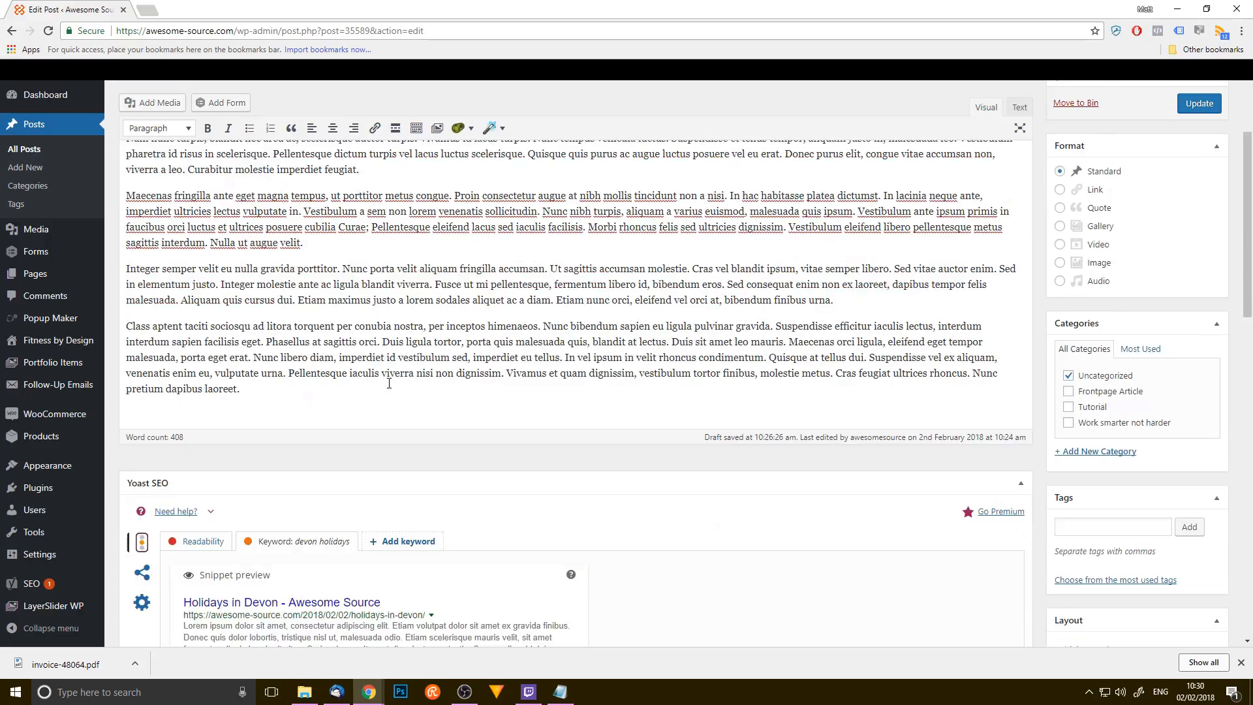
scroll(476, 490, "down", 4)
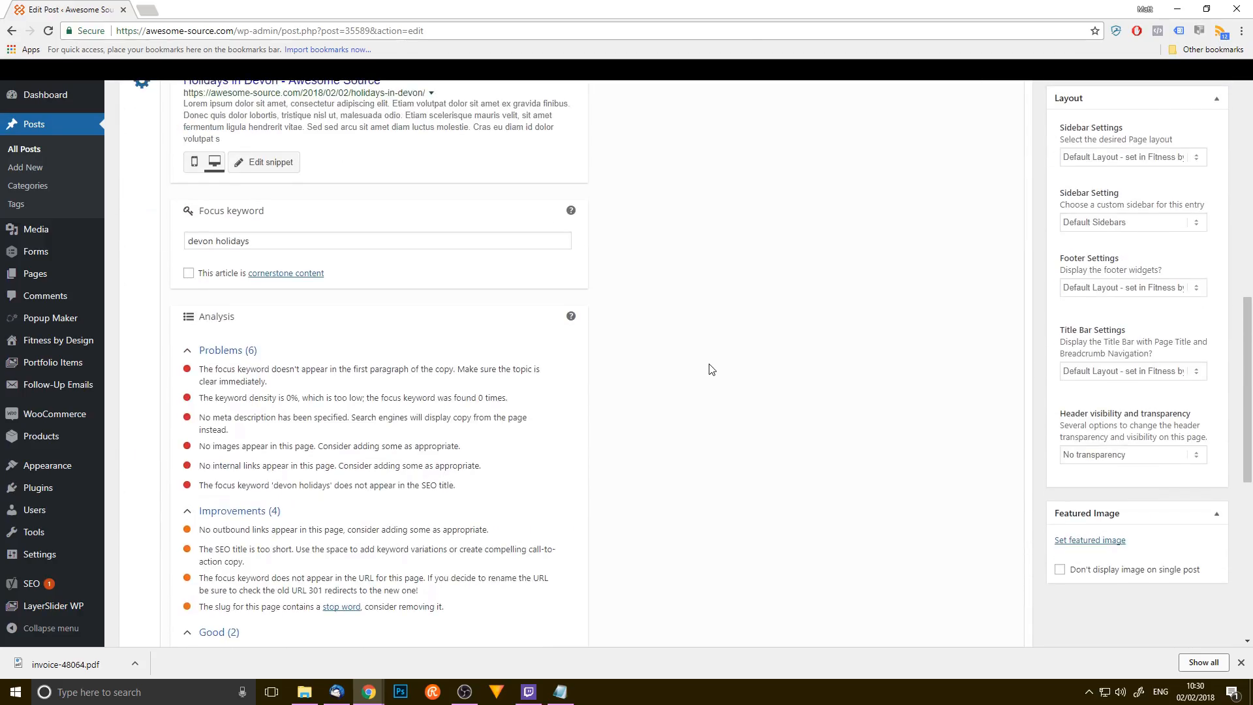
scroll(849, 326, "up", 11)
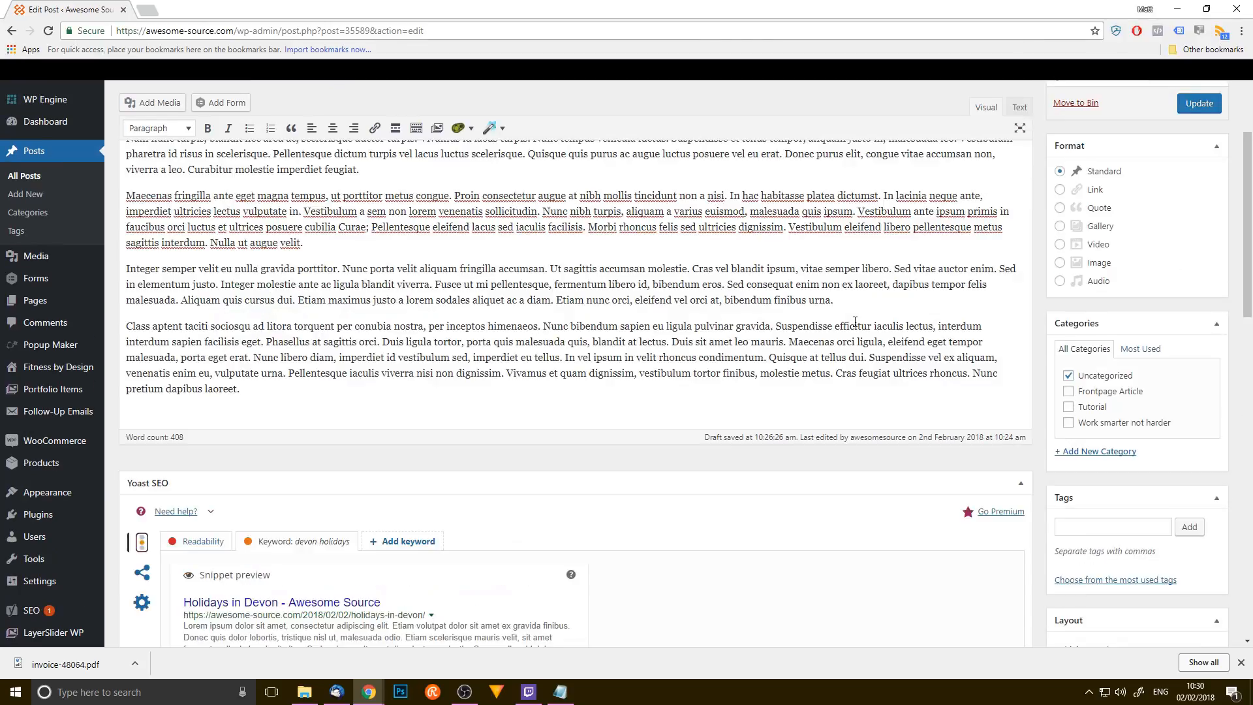
left_click(1200, 299)
- Examine the keyword density problem in the refreshed SEO analysis of the post
scroll(620, 447, "down", 11)
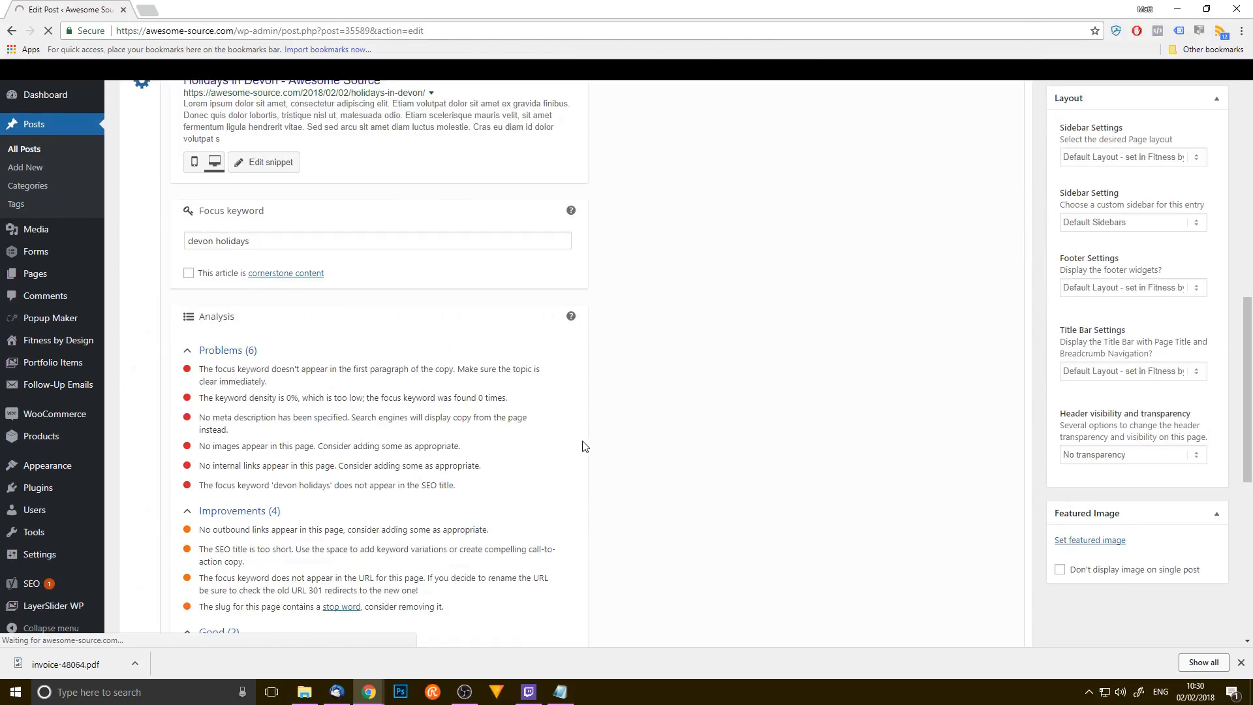
scroll(585, 445, "down", 13)
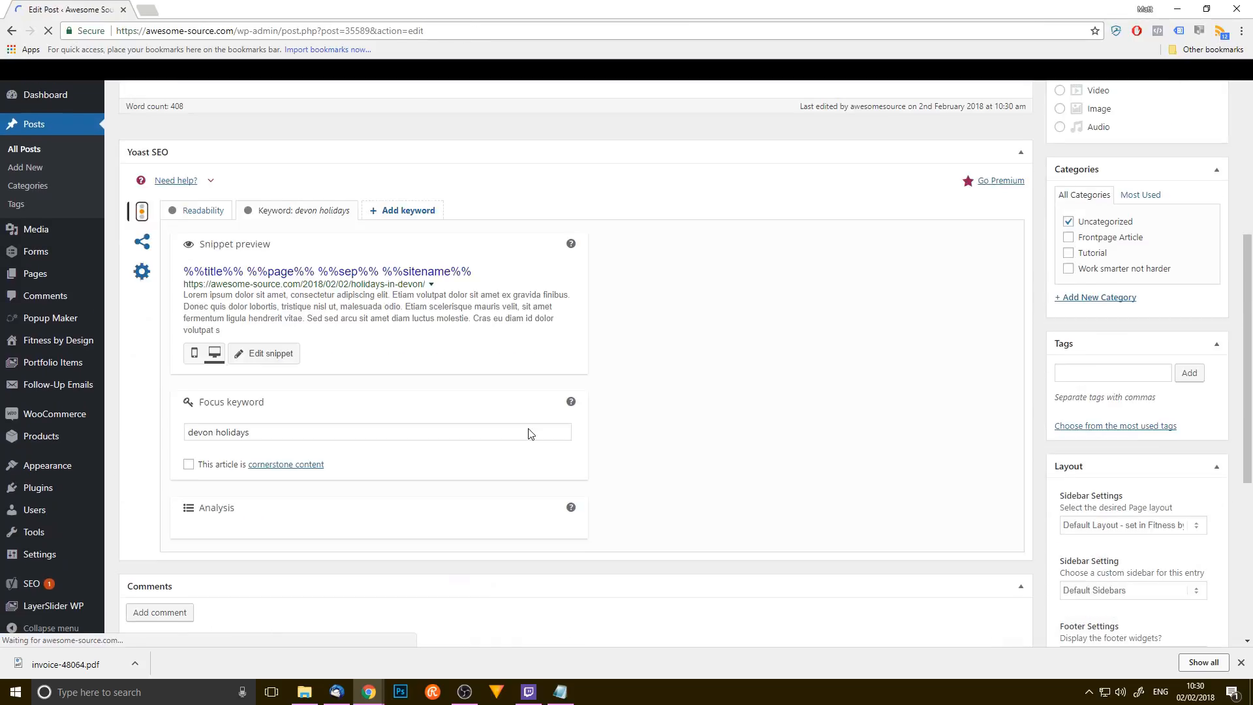
scroll(320, 392, "up", 3)
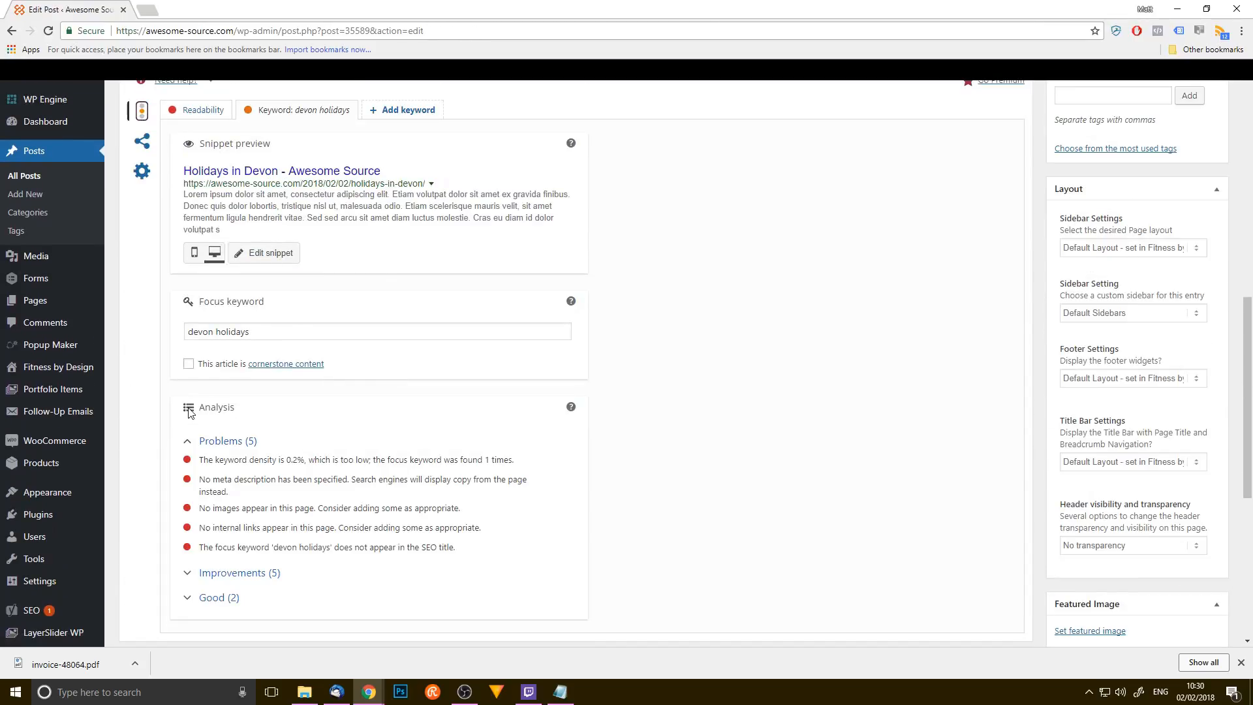
left_click_drag(211, 460, 452, 465)
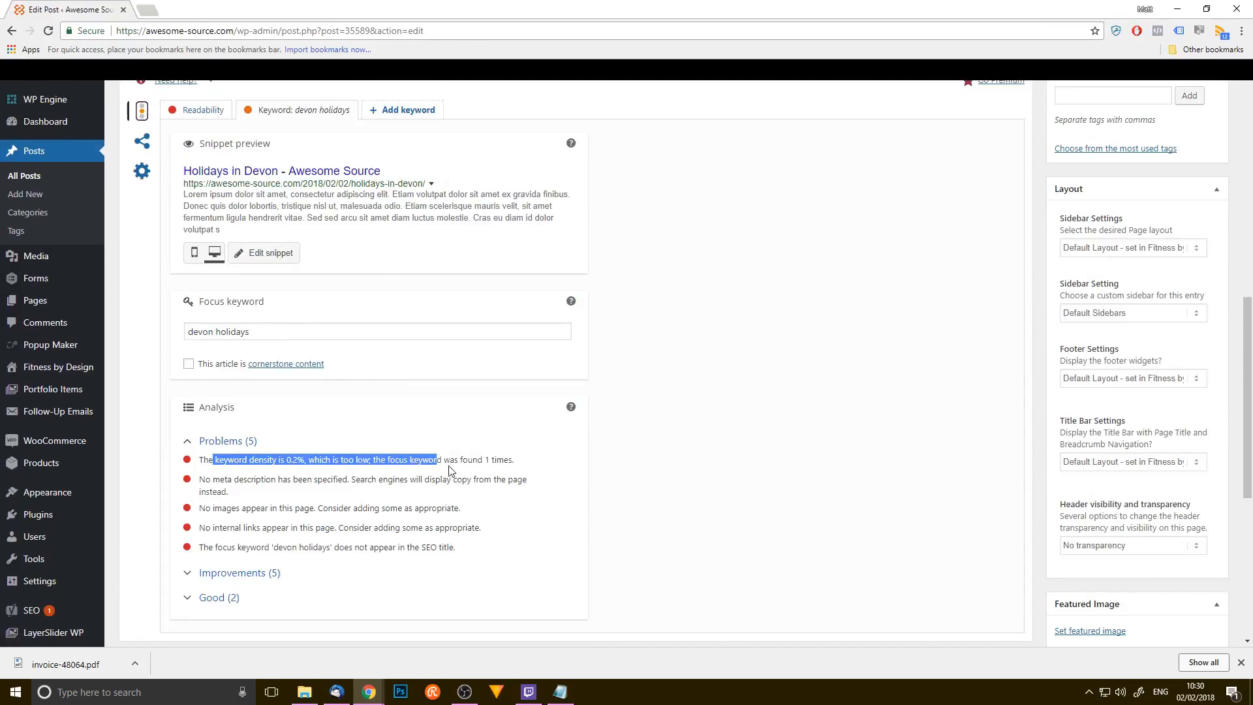
- Examine the improvements and good results in the SEO analysis, along with the keyword density problem and how often the keyword was found
left_click(492, 471)
left_click(219, 598)
left_click(235, 573)
scroll(378, 509, "down", 5)
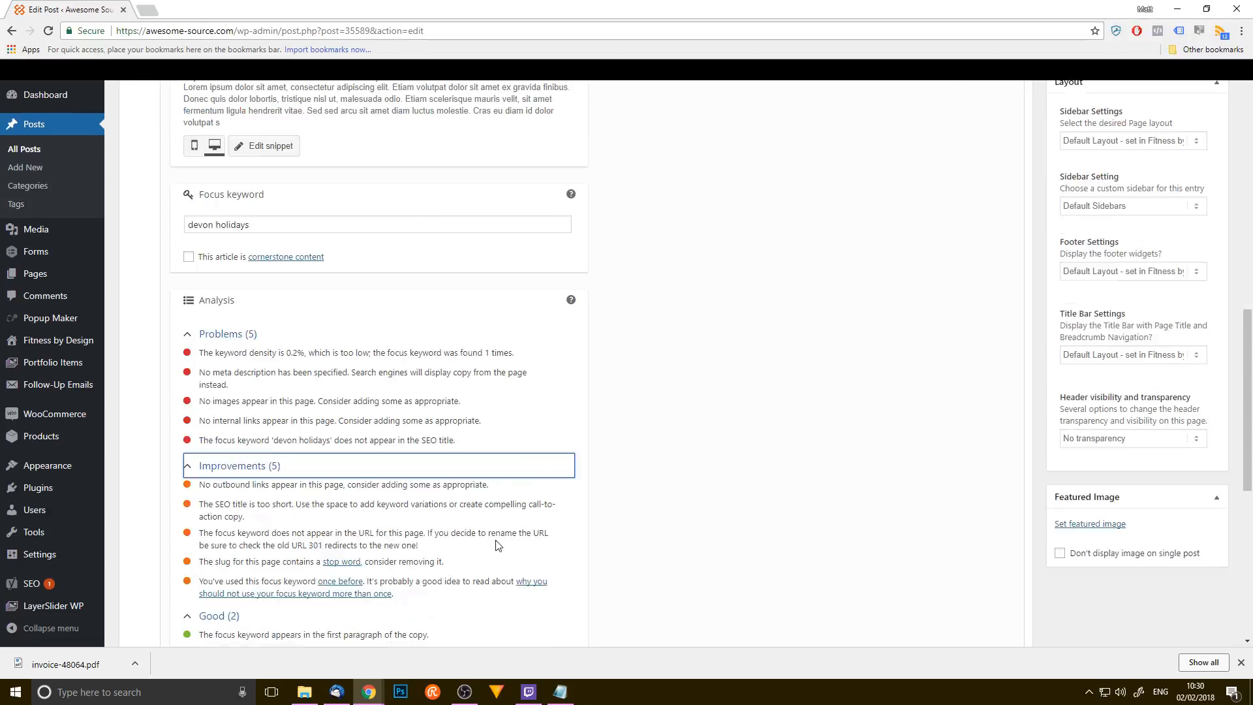
left_click_drag(246, 416, 406, 426)
scroll(455, 444, "up", 6)
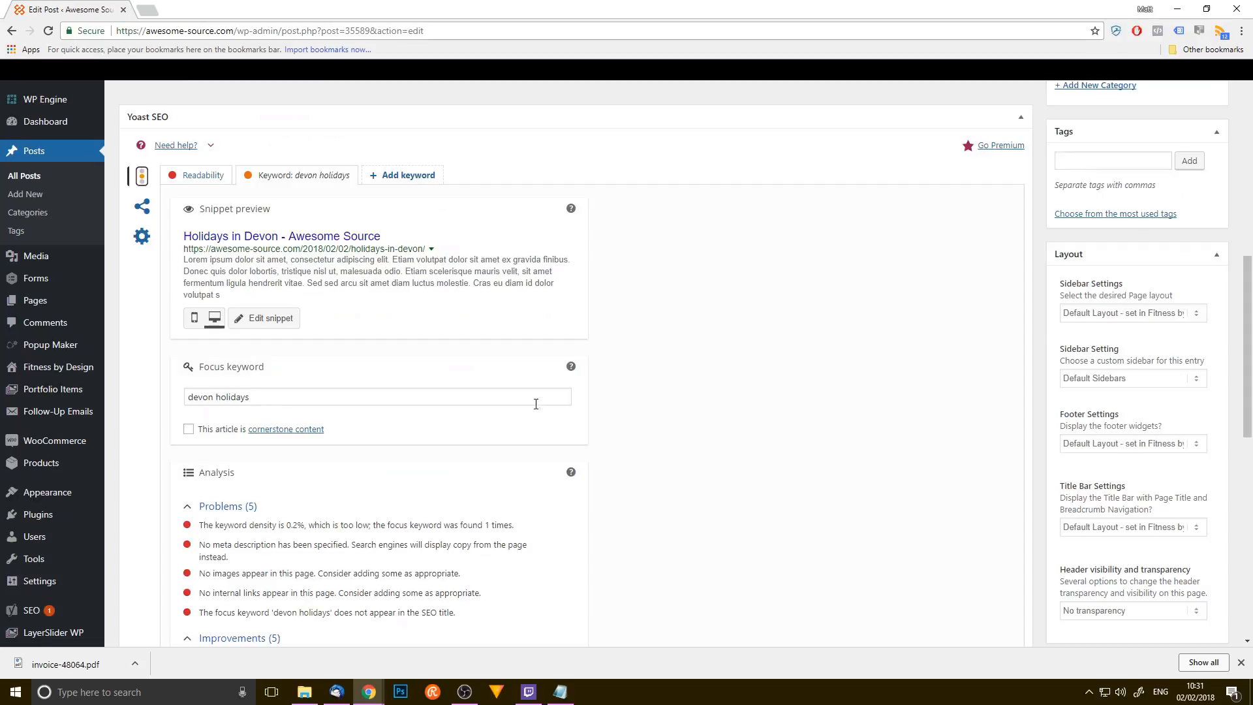
scroll(444, 438, "down", 4)
left_click_drag(208, 264, 405, 263)
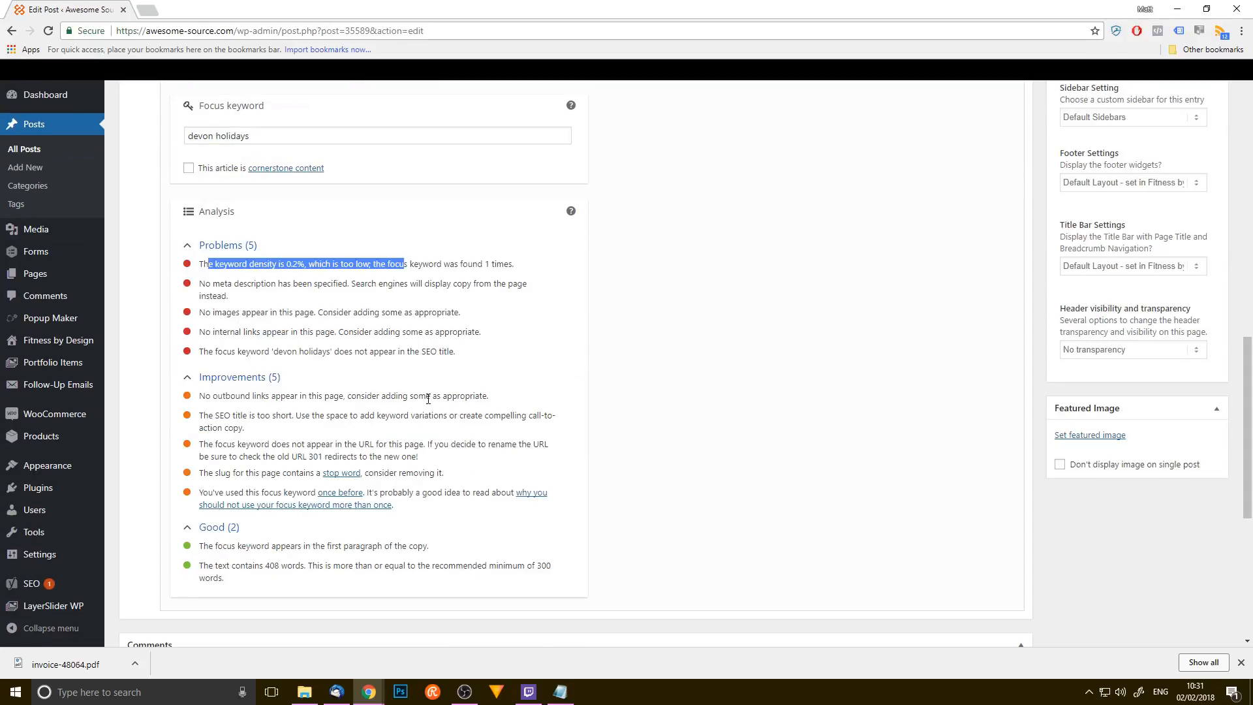
left_click_drag(436, 264, 509, 264)
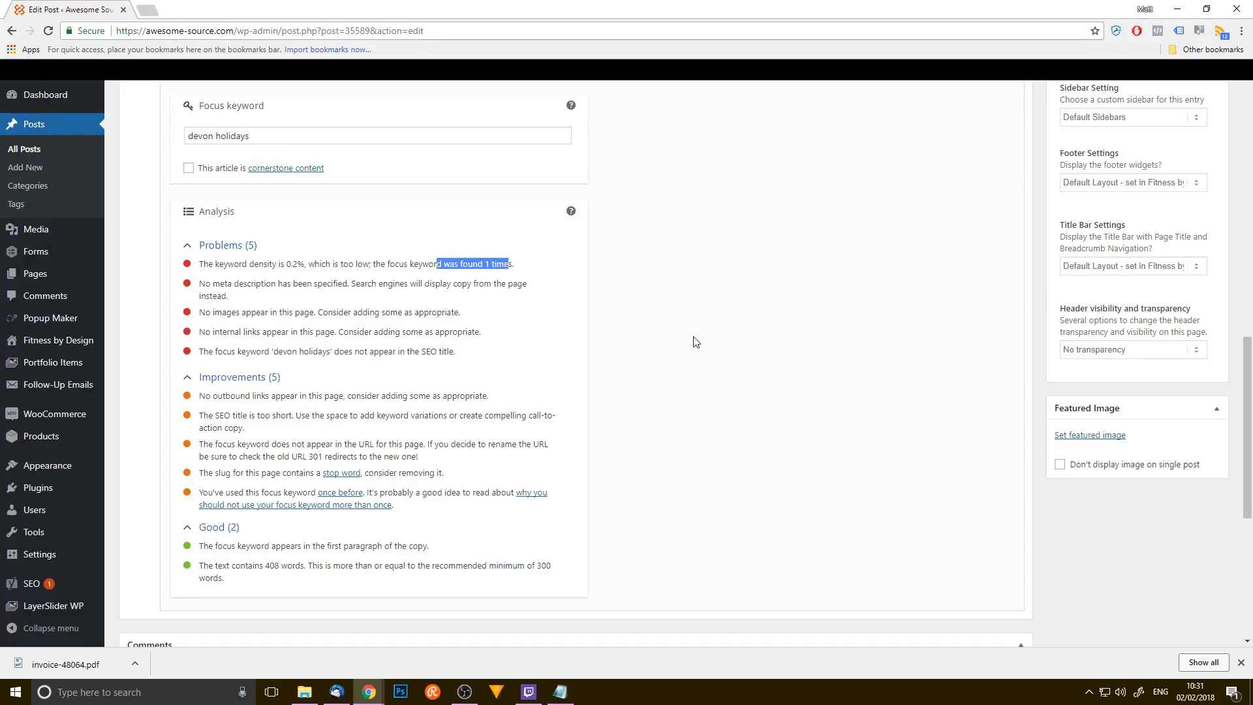
left_click_drag(279, 262, 298, 264)
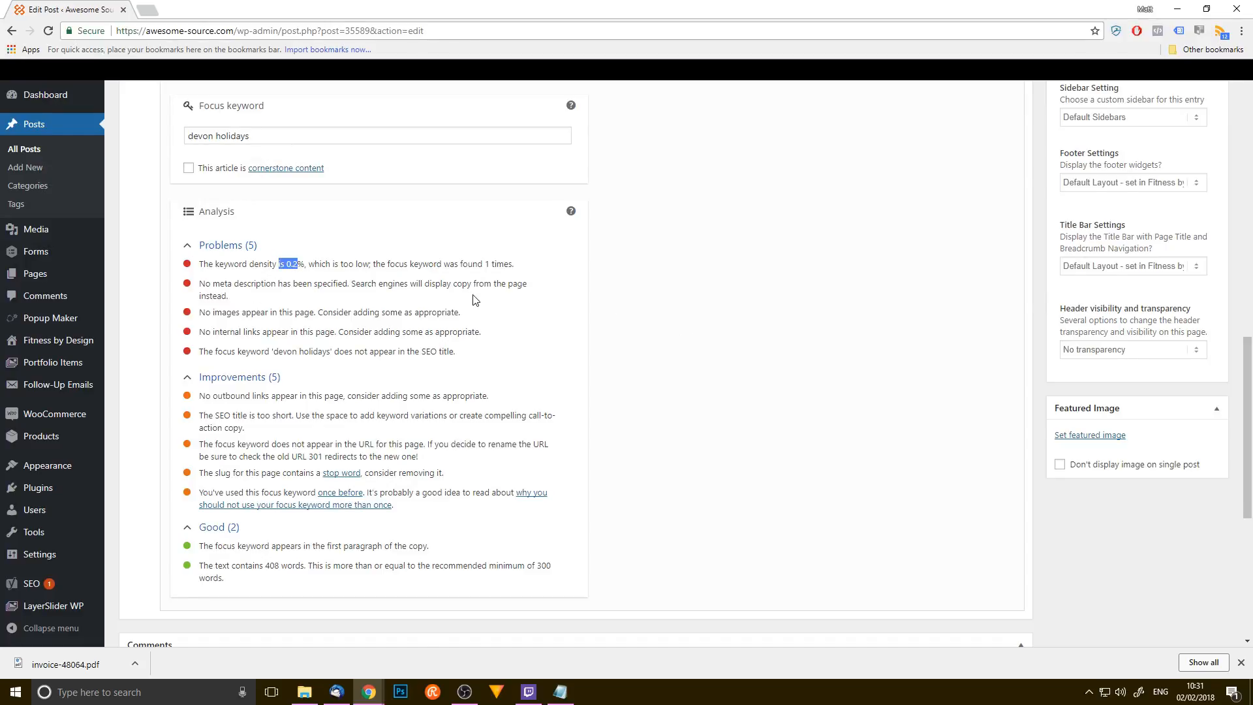
- Copy "Devon holidays" from the end of the first paragraph and insert it after "magna tempus," in the third paragraph
scroll(474, 299, "up", 12)
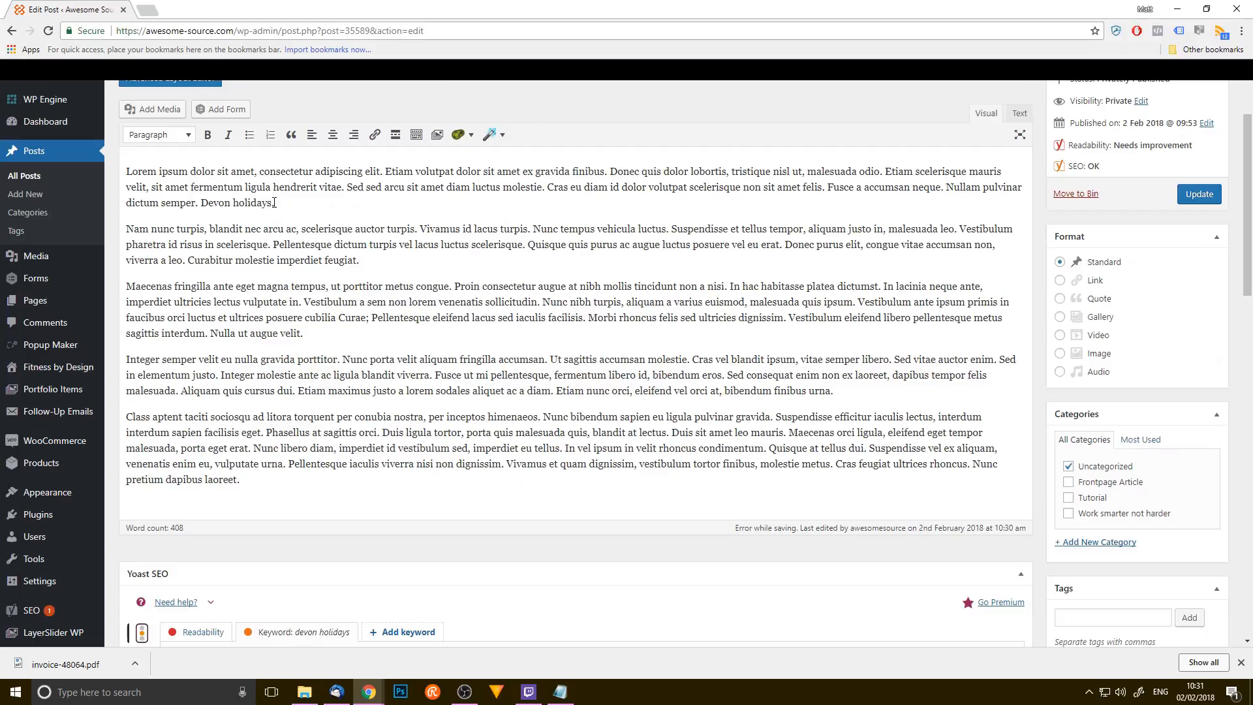
scroll(318, 257, "up", 1)
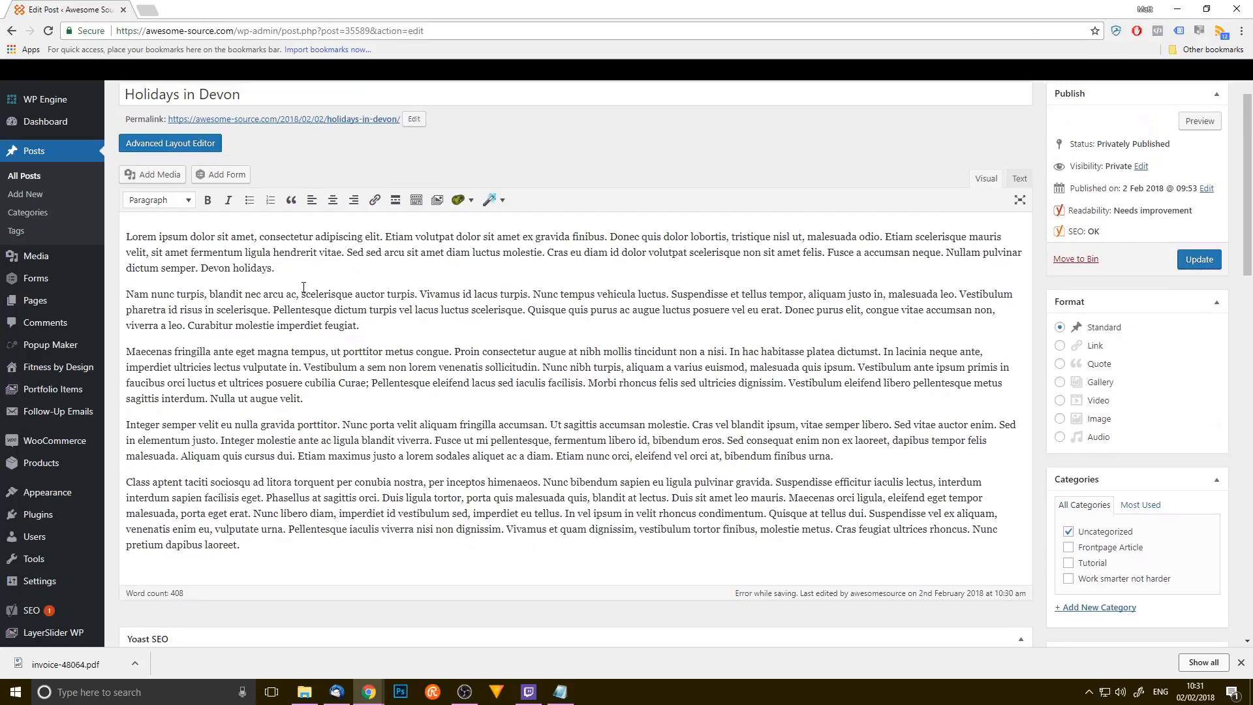
left_click_drag(273, 268, 205, 273)
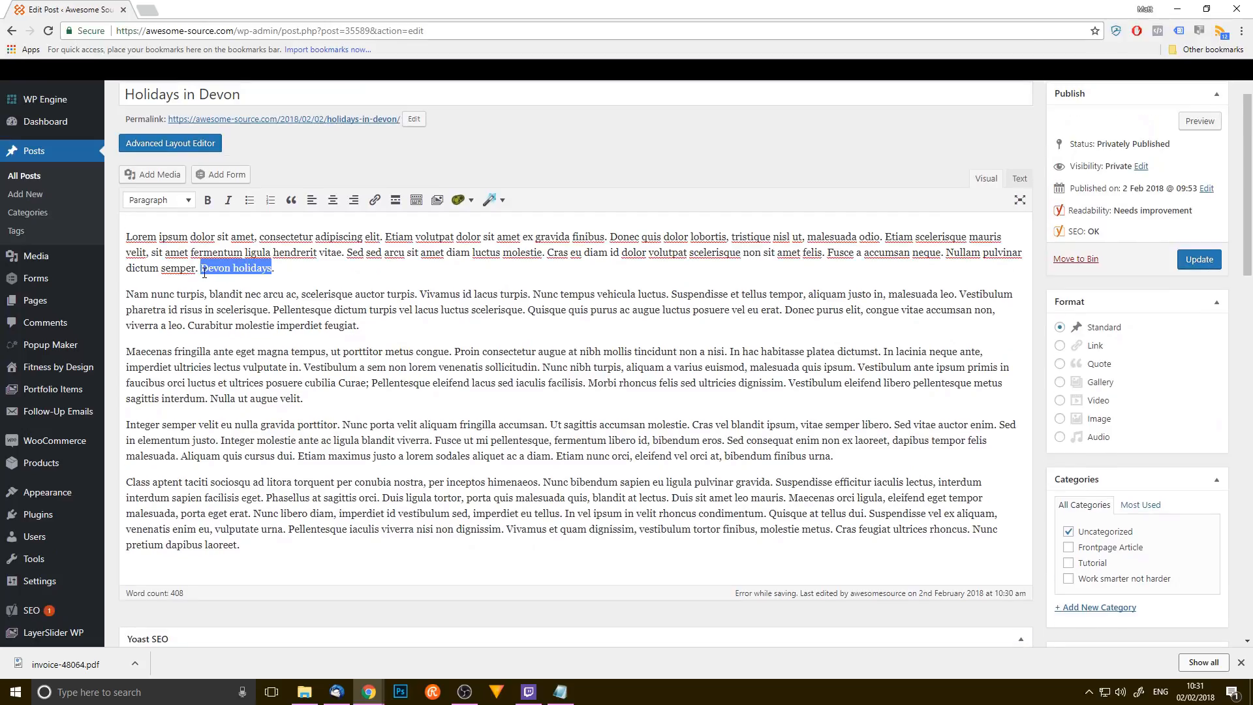
type("devon holidays")
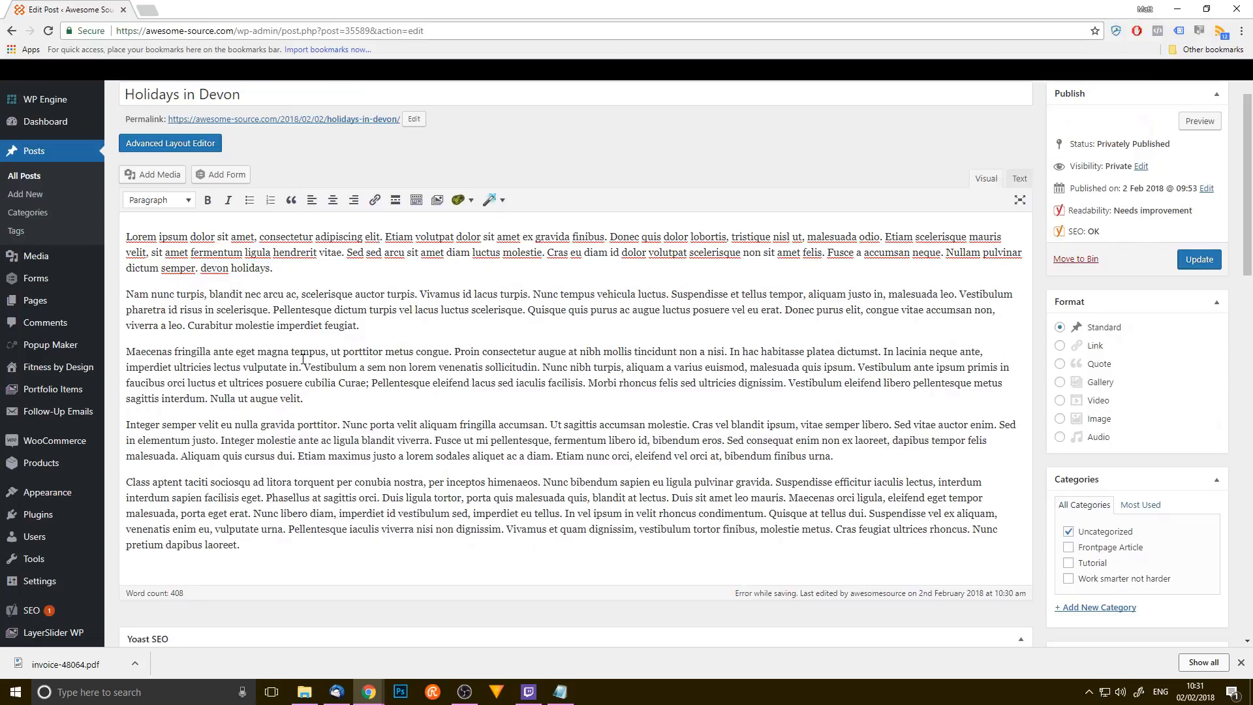
key("ctrl+z")
key("ctrl+c")
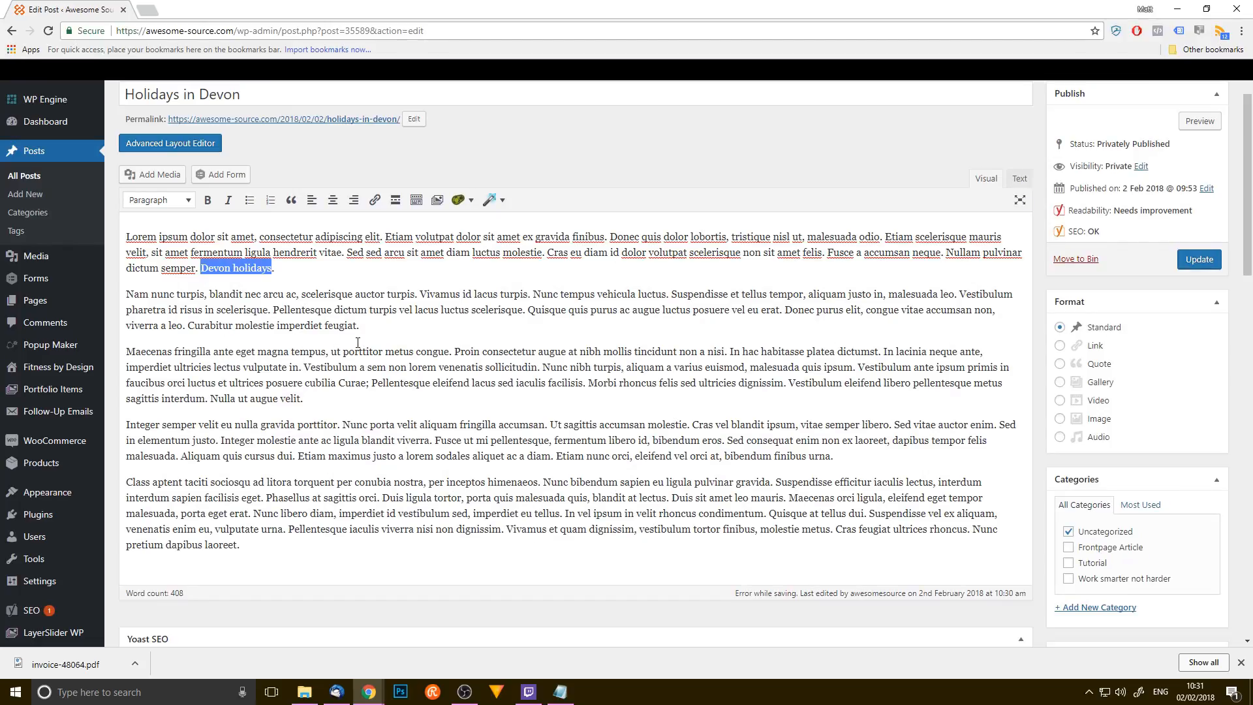
left_click(332, 353)
key("ctrl+v")
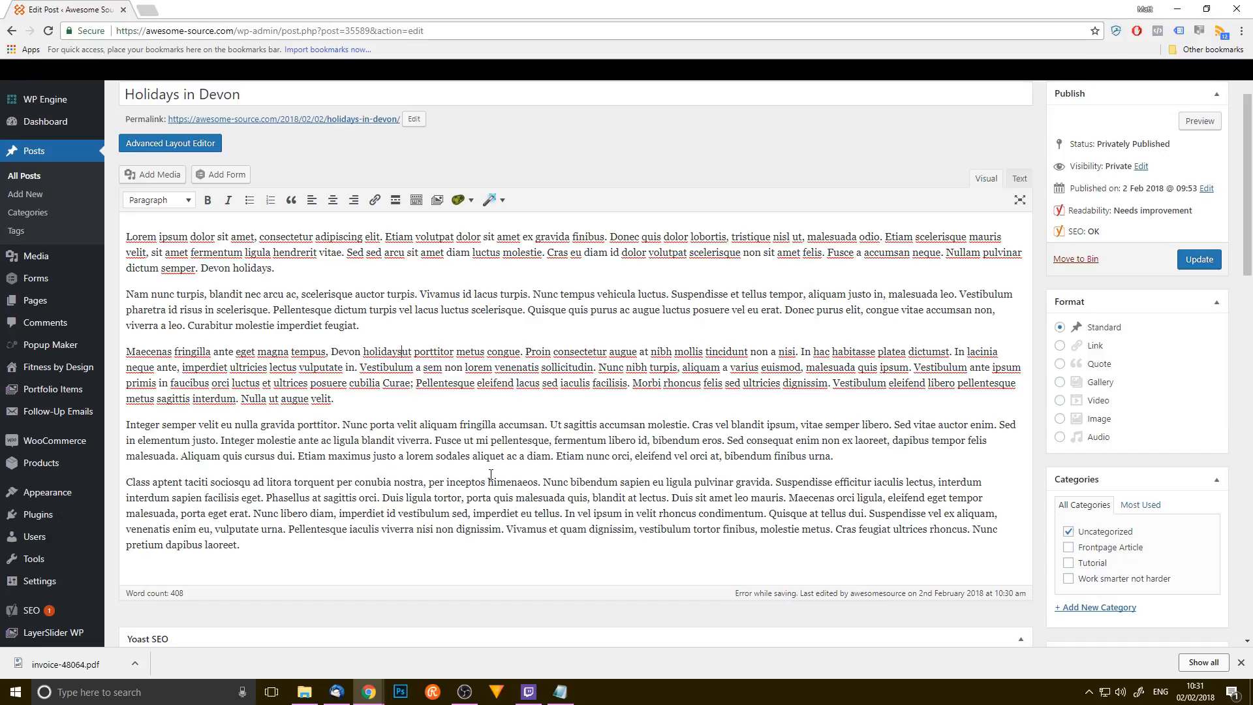
- Insert the copied "Devon holidays" before "Etiam nunc orci" in the fourth paragraph and after "Cras feugiat" in the fifth
left_click(557, 456)
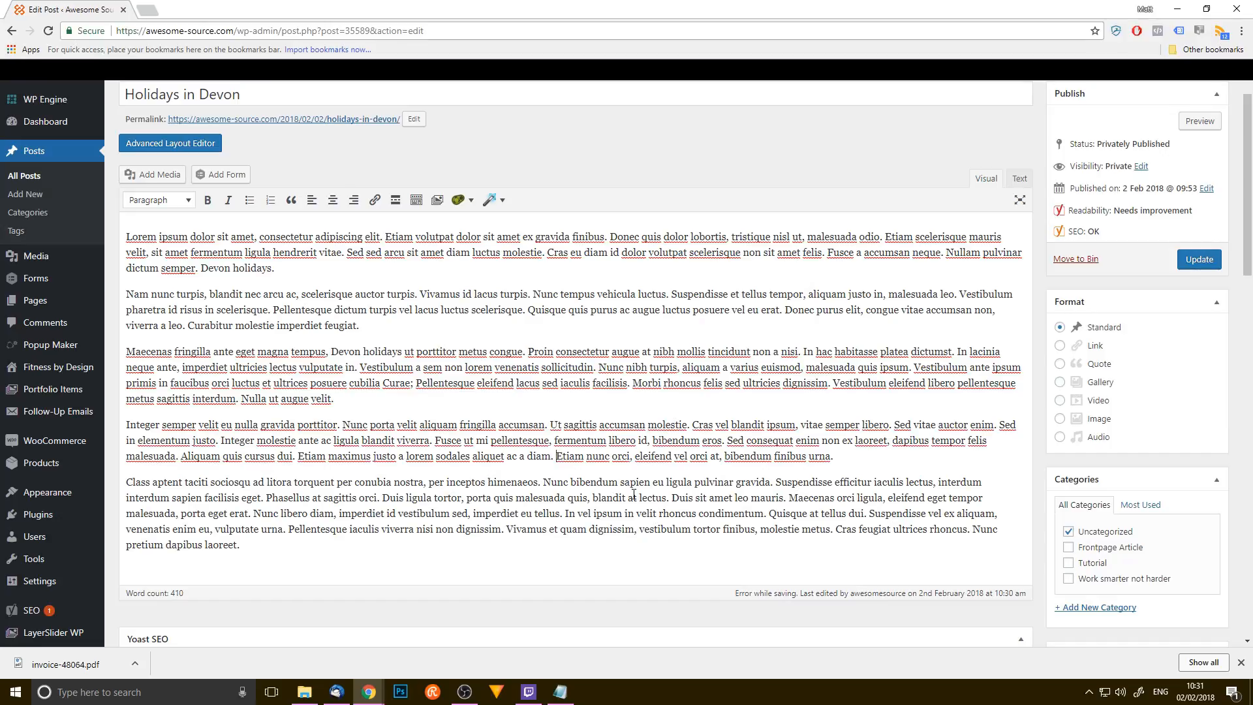
key("ctrl+v")
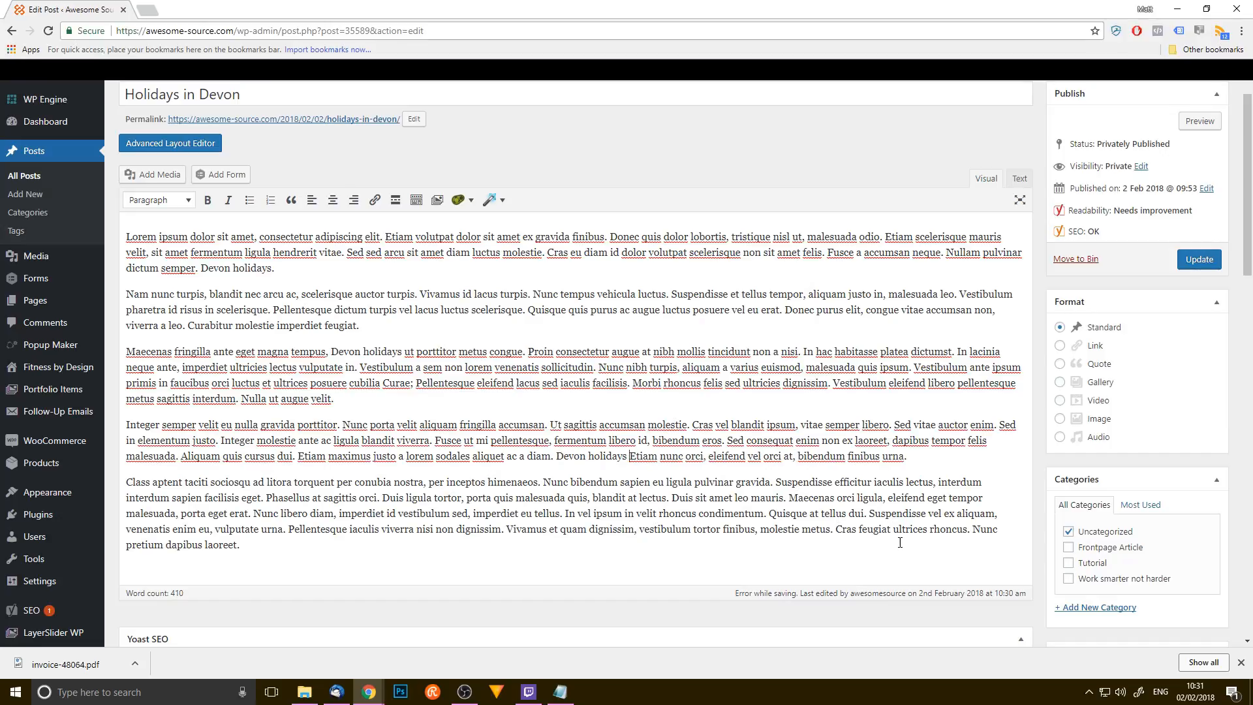
left_click(894, 529)
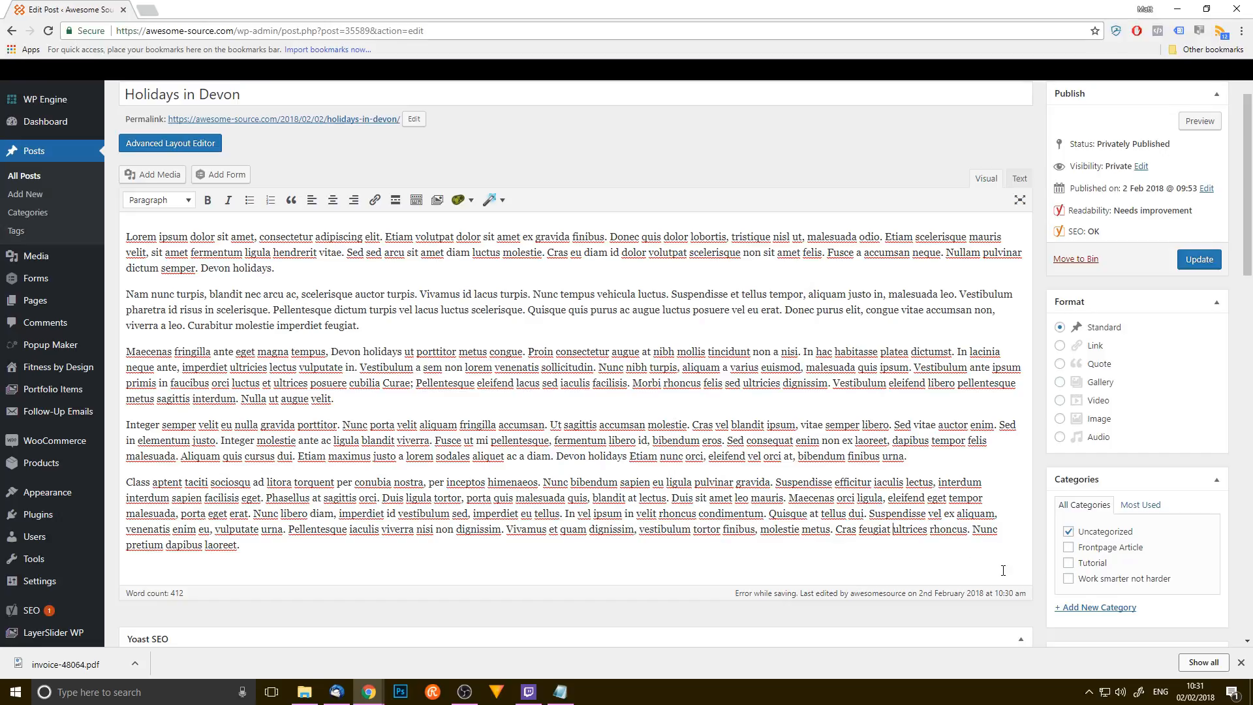
key("ctrl+v")
- Check the SEO analysis for the added keyword mentions and update the post to save them
scroll(590, 460, "down", 5)
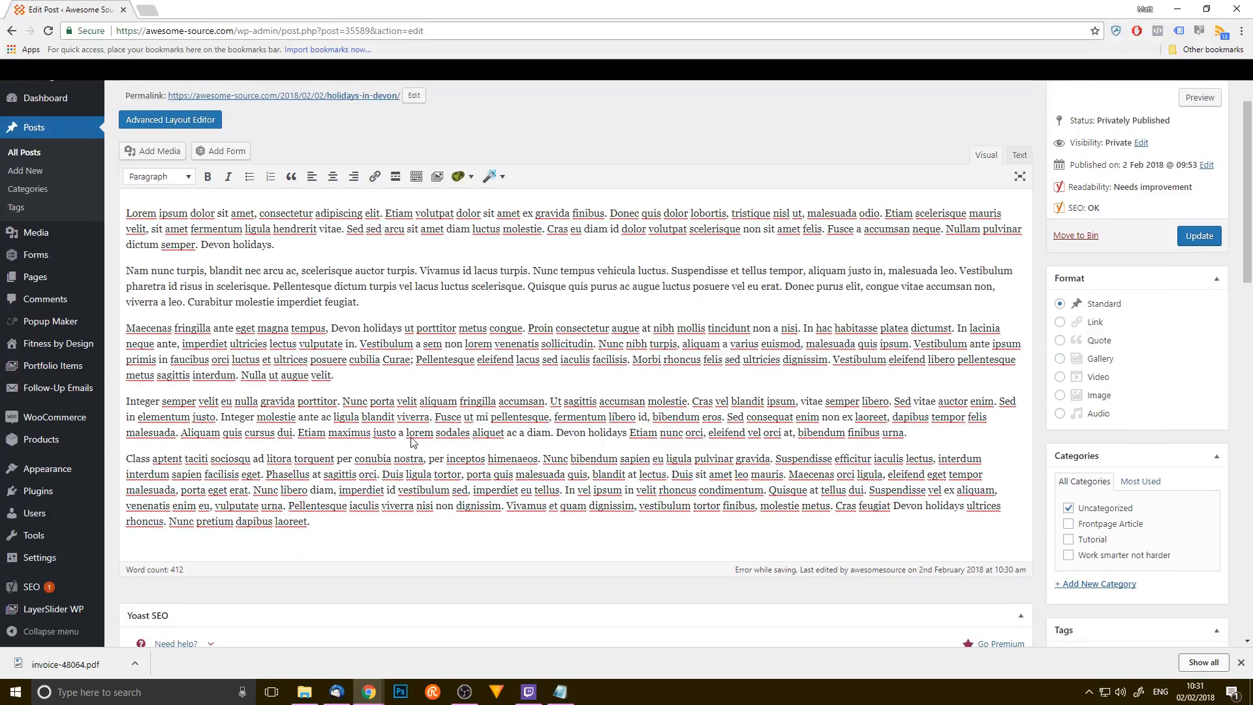
scroll(824, 482, "down", 7)
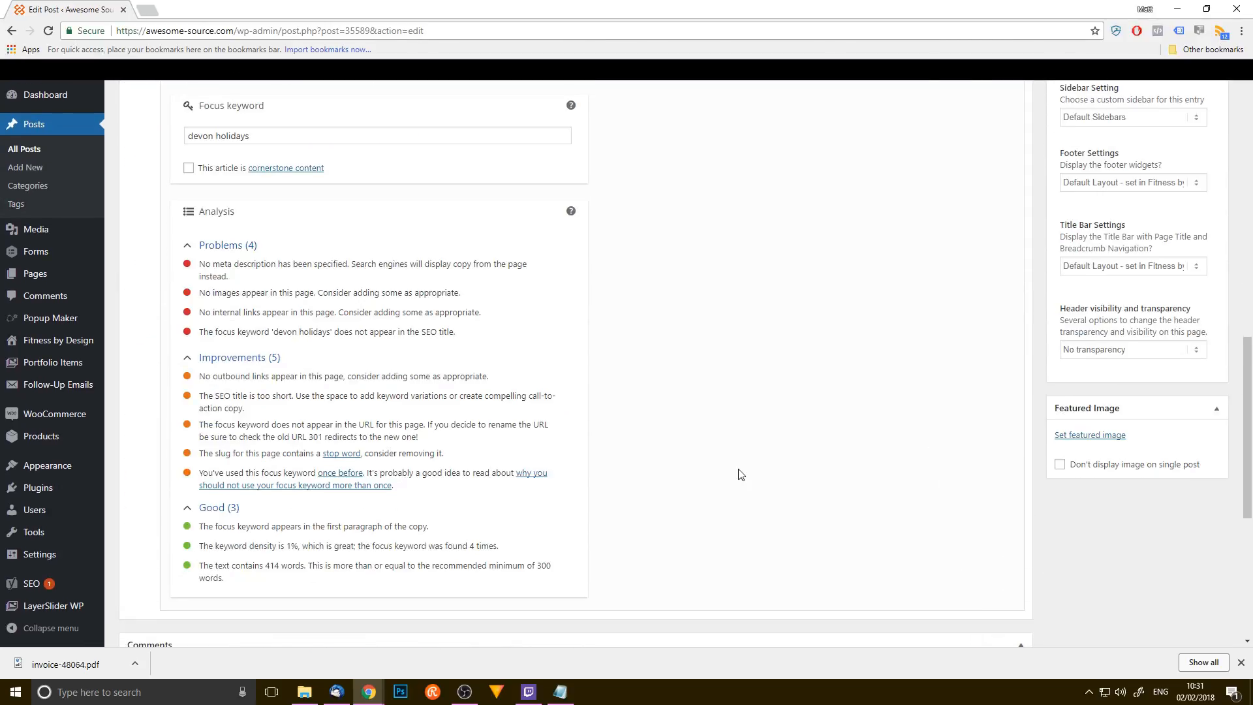
scroll(739, 476, "up", 5)
scroll(944, 431, "up", 10)
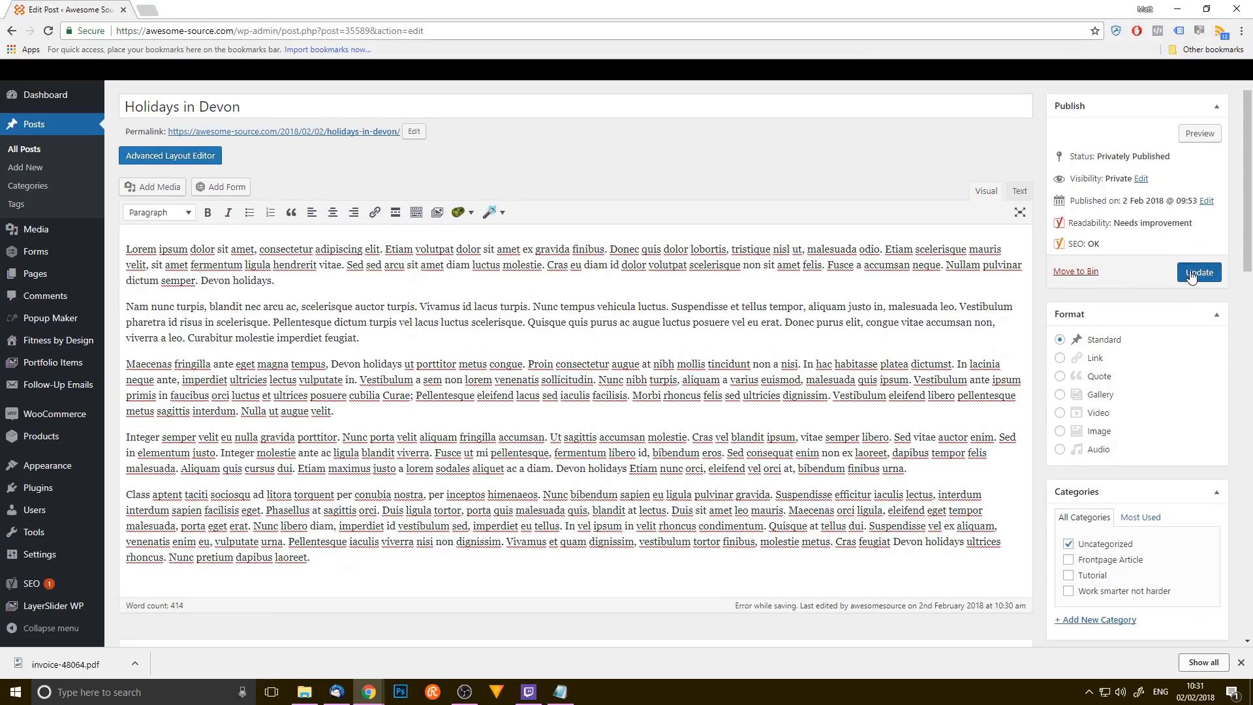
left_click(1199, 272)
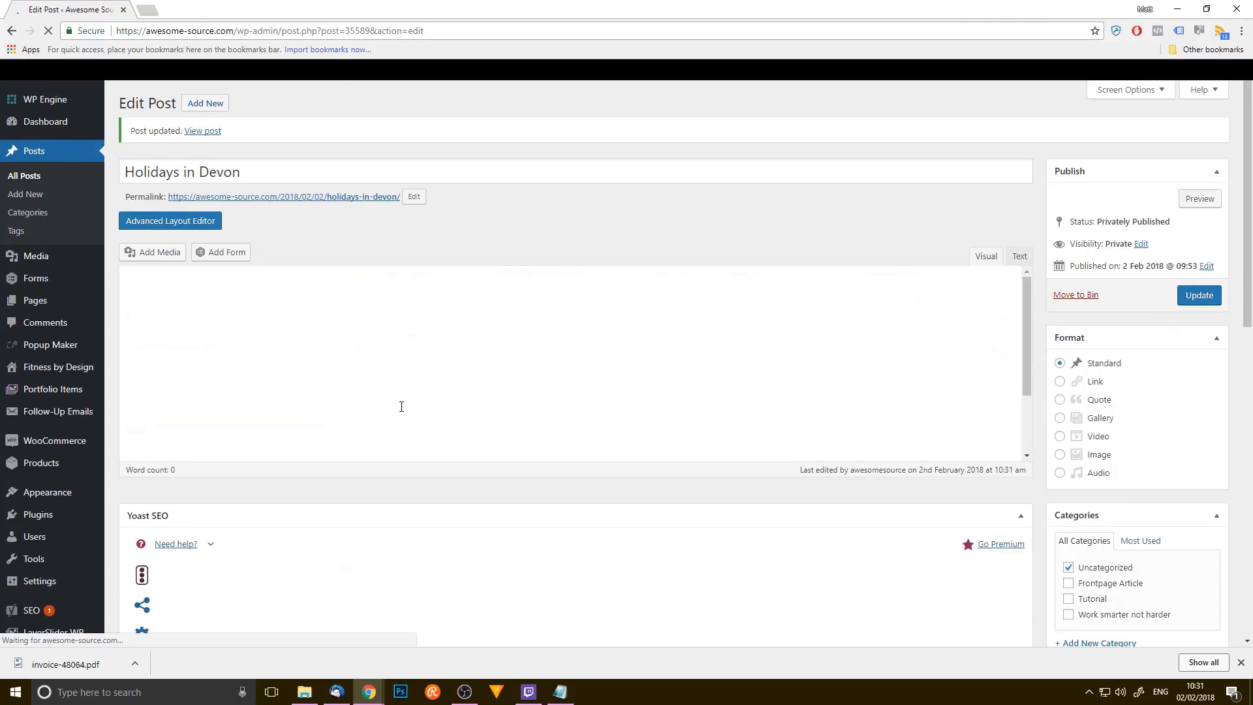
- Examine the good results in the refreshed SEO analysis, especially the keyword density and the number of keyword occurrences
scroll(400, 405, "down", 12)
scroll(554, 451, "down", 2)
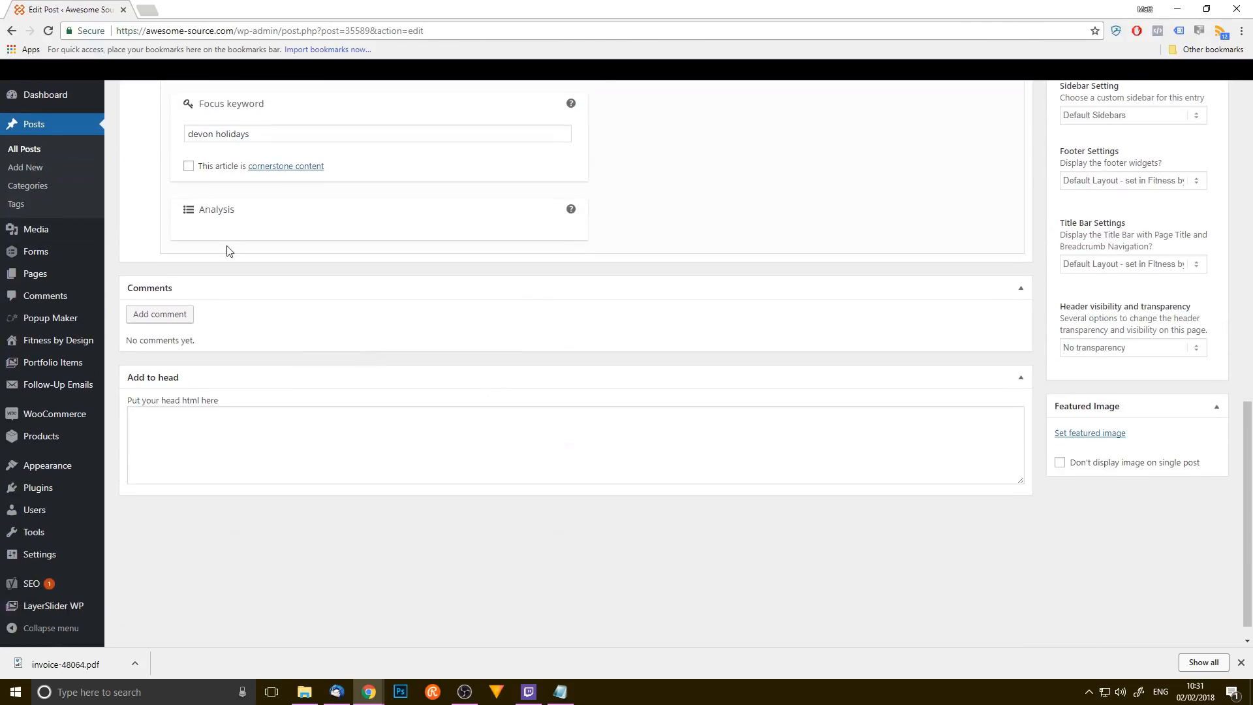
left_click(191, 211)
left_click(230, 379)
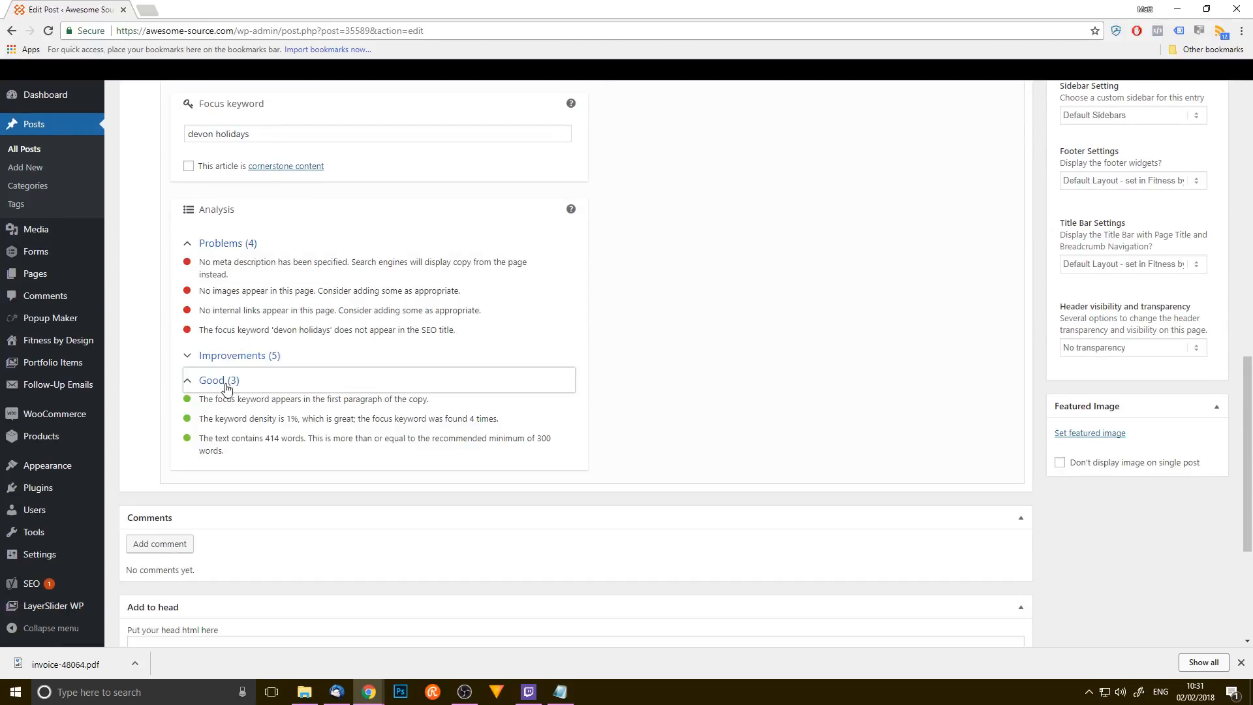
left_click_drag(230, 421, 394, 419)
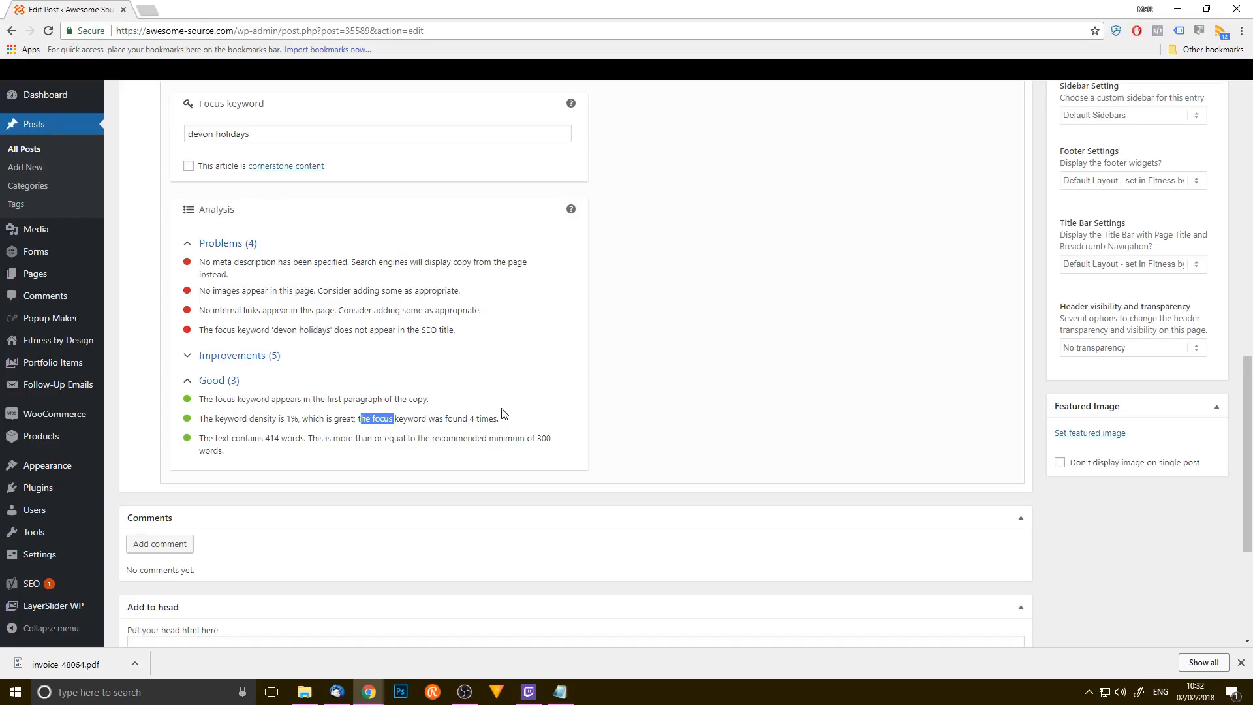
left_click(492, 418)
double_click(492, 418)
- Examine the missing meta description problem alongside the description text in the post's snippet preview
scroll(186, 376, "up", 2)
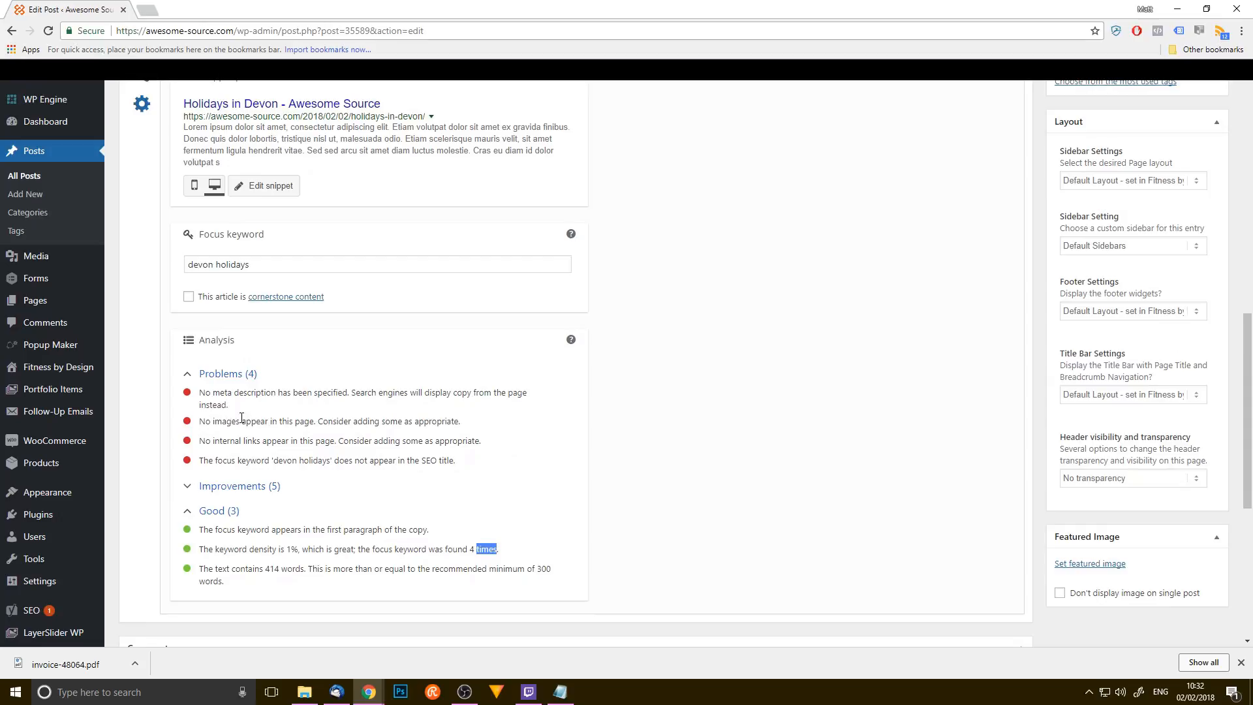
left_click_drag(199, 392, 252, 406)
scroll(431, 496, "up", 1)
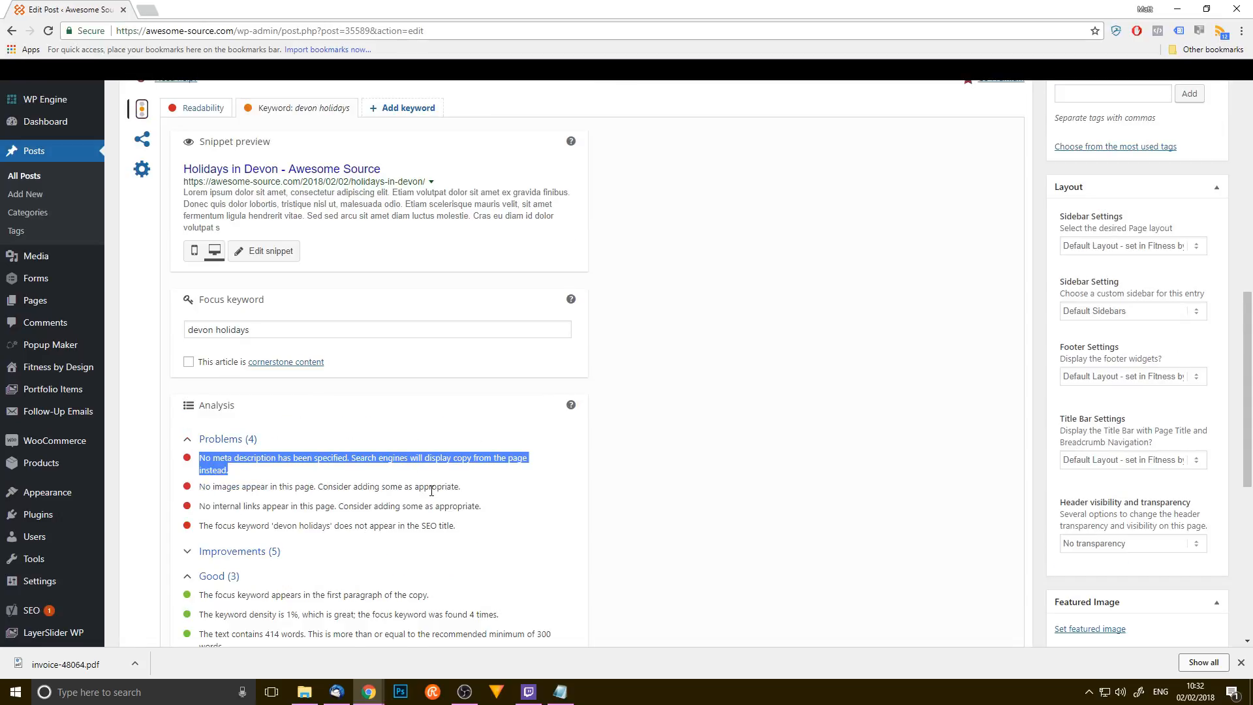
scroll(519, 359, "up", 1)
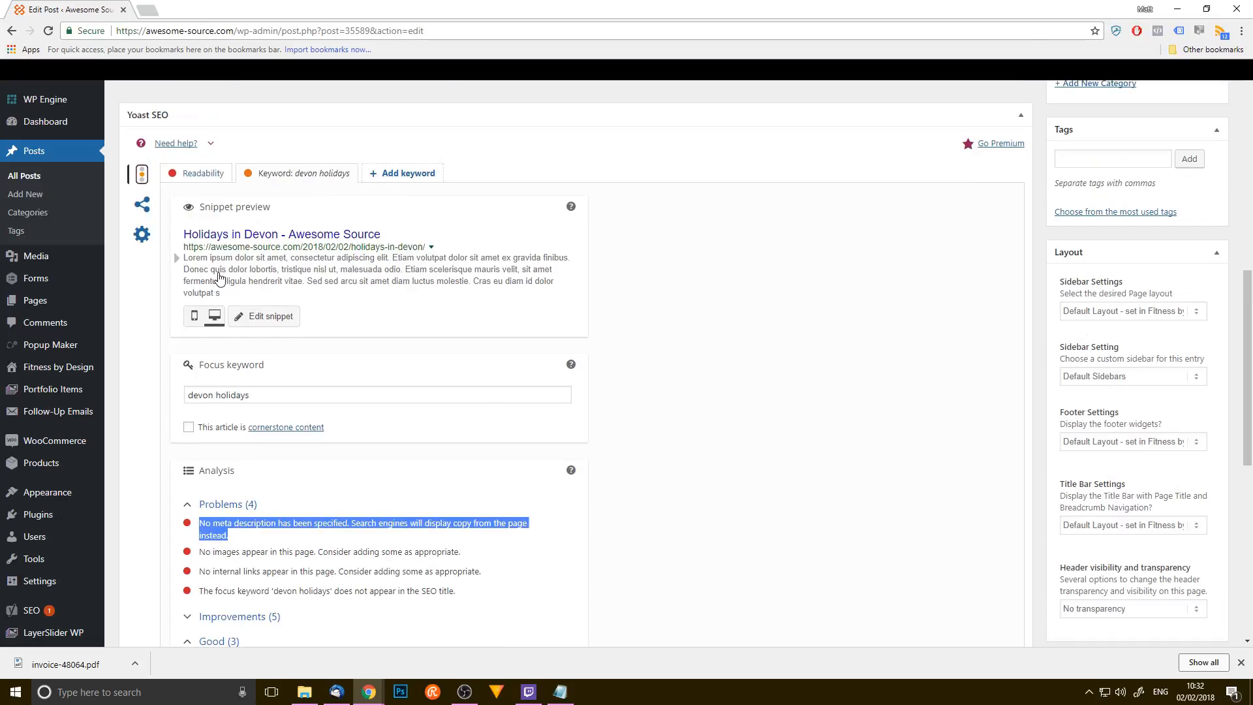
- Search Google for "Devon holidays" in a new tab and examine the description under the Hoseasons result
left_click(142, 7)
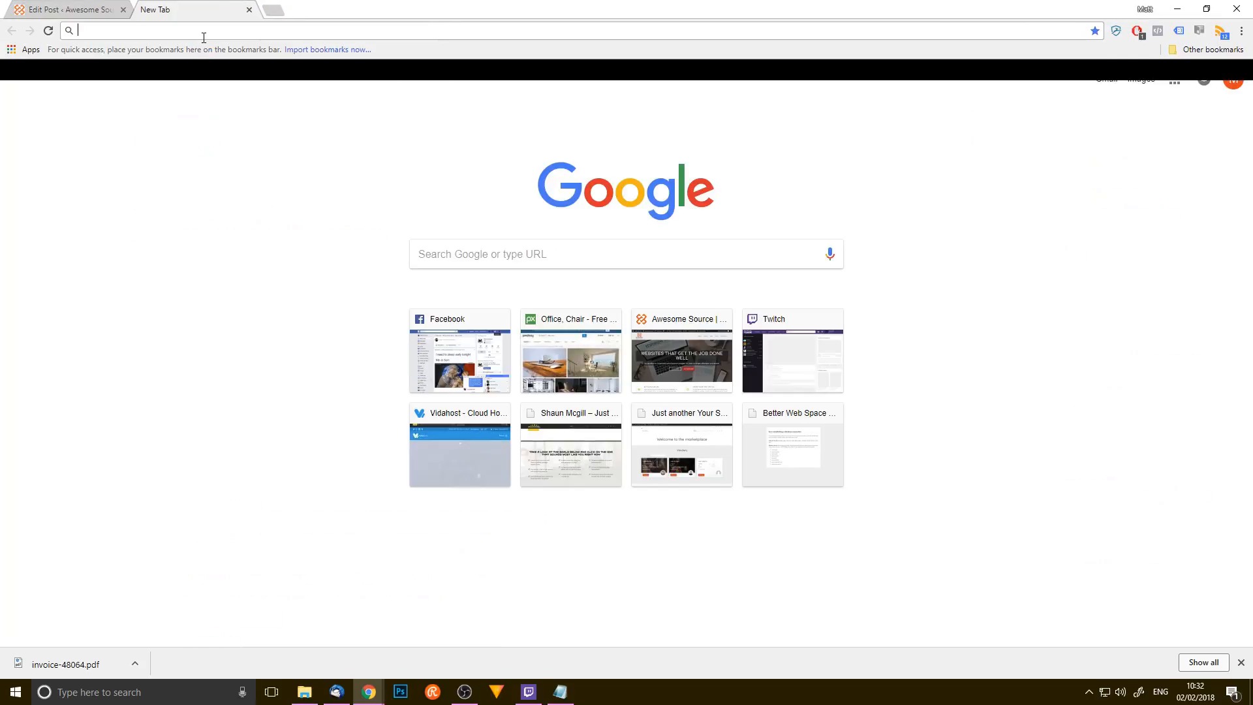
type("Devon holidays")
key("Return")
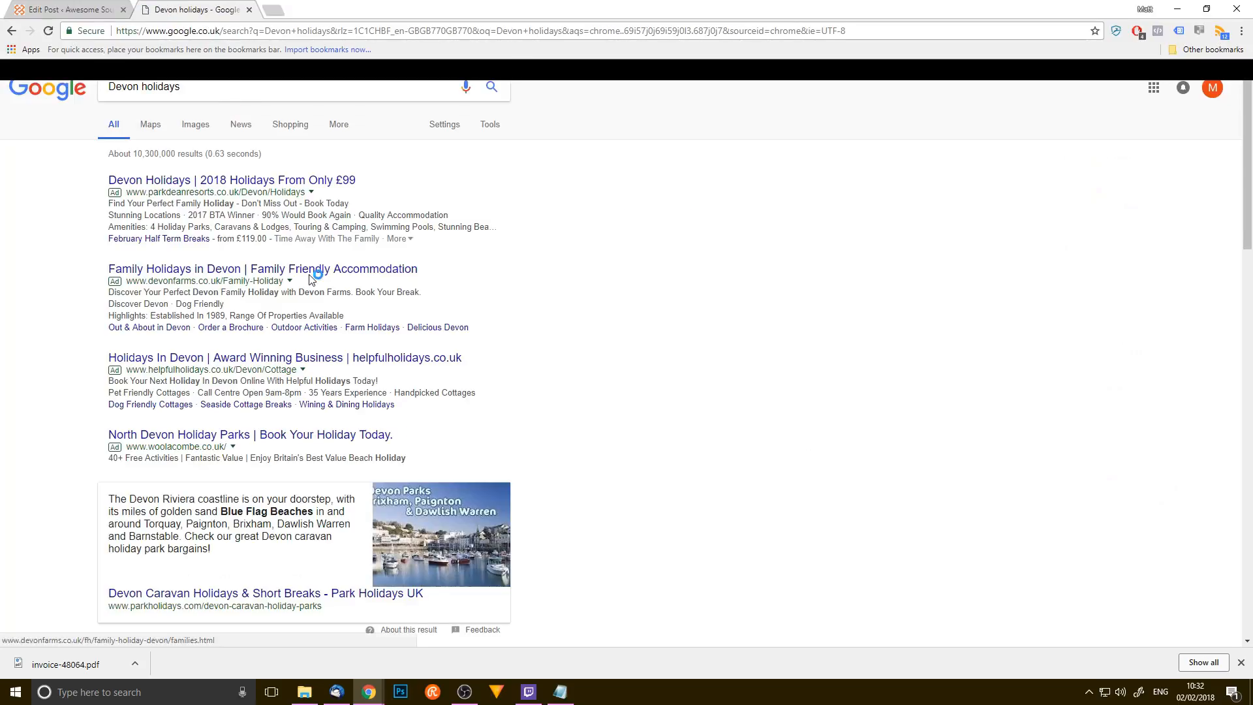
scroll(408, 397, "down", 6)
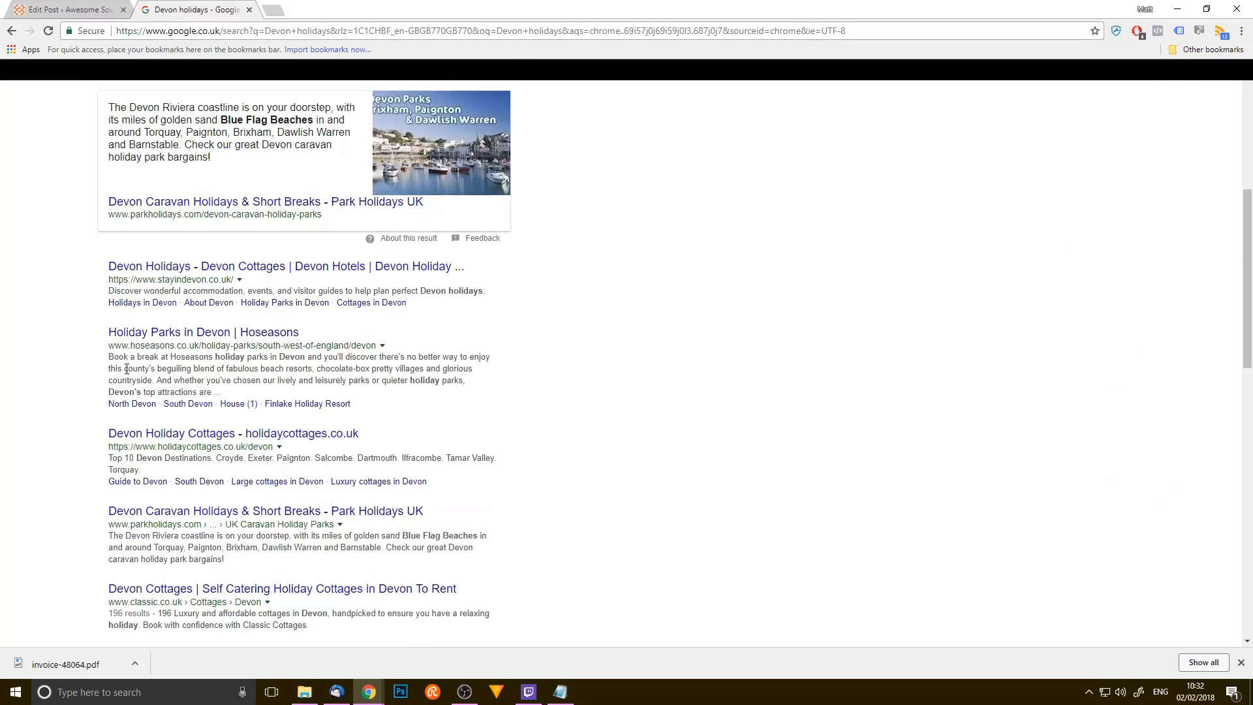
left_click_drag(109, 357, 234, 398)
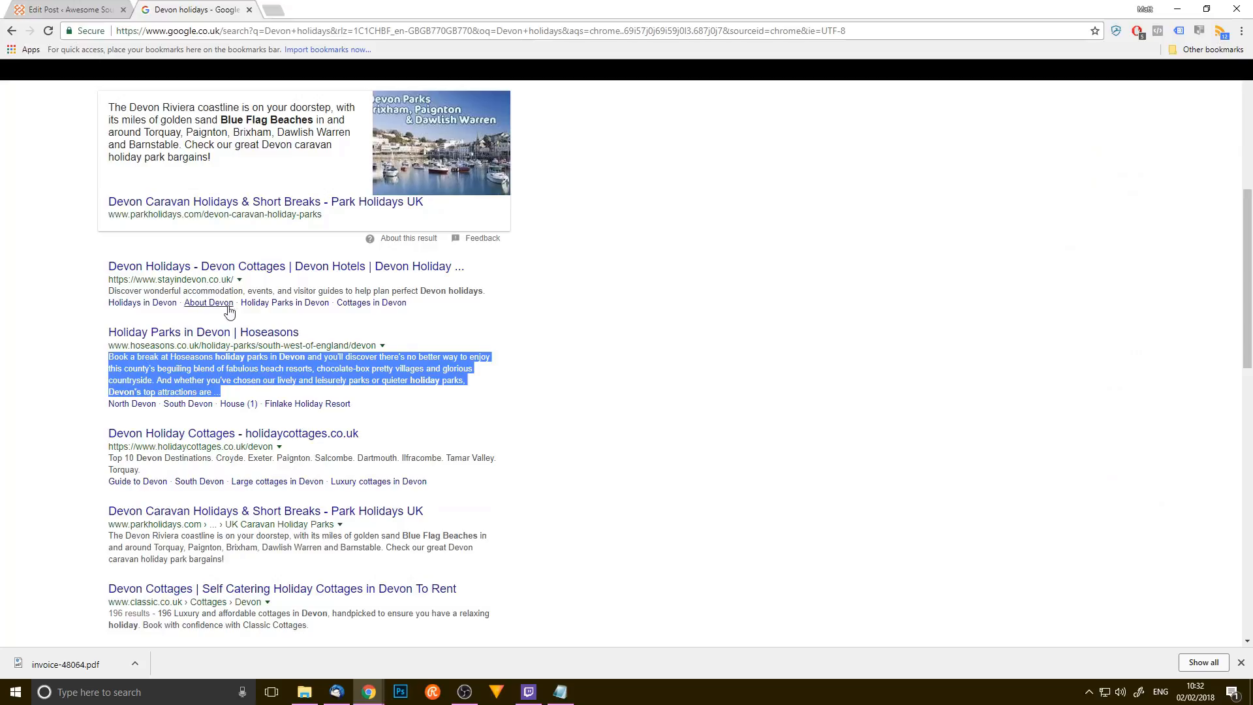
- Compare the Hoseasons result's description on Google with the post's snippet preview and missing meta description problem, and return to the post
left_click(71, 9)
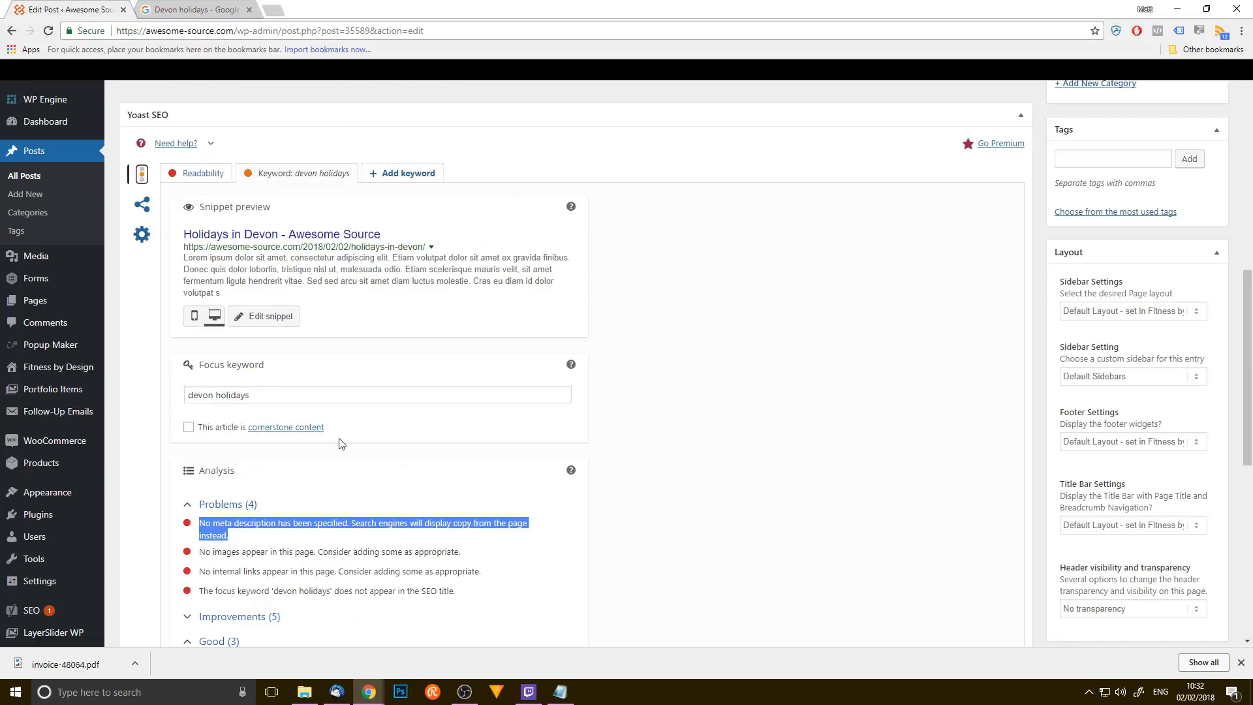
left_click(196, 9)
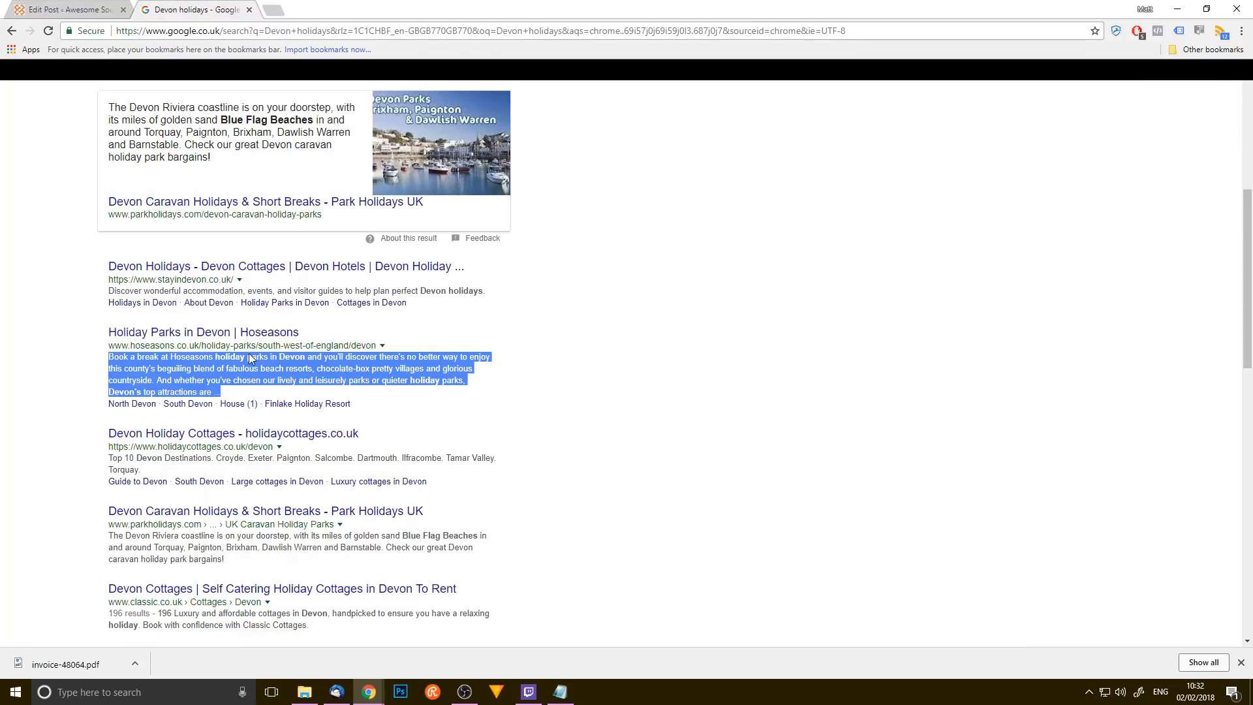
left_click(225, 376)
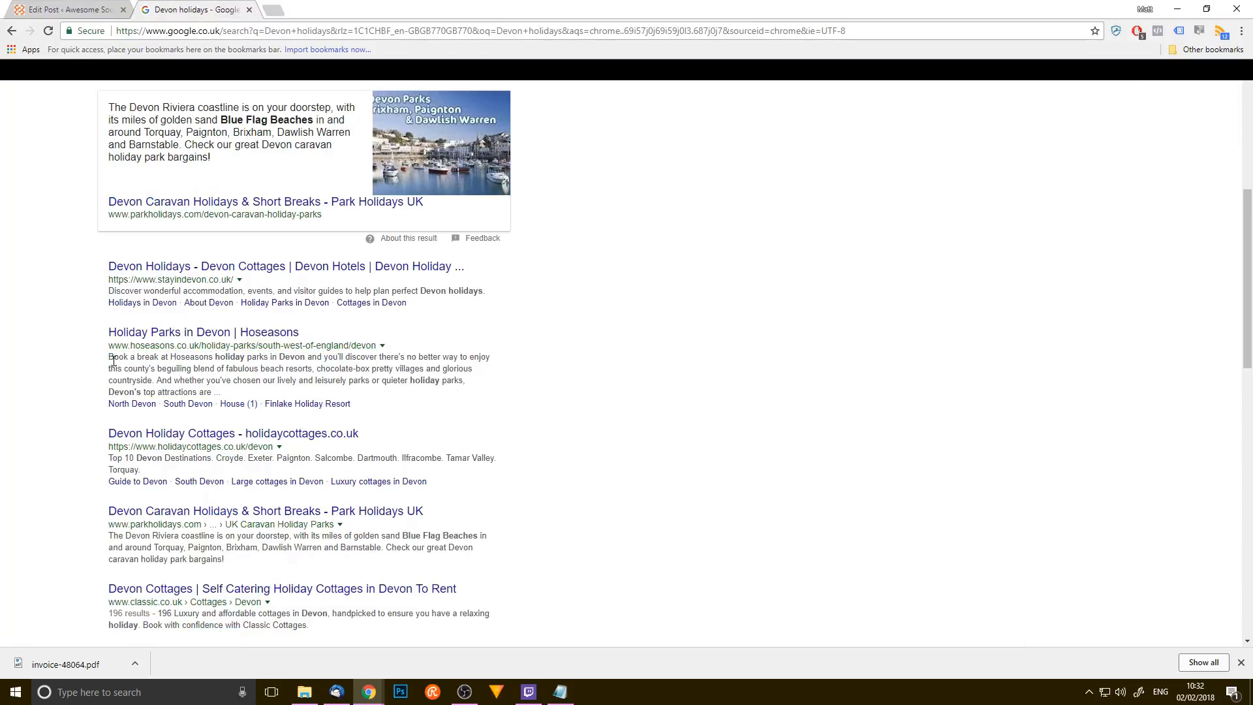
left_click_drag(108, 356, 245, 393)
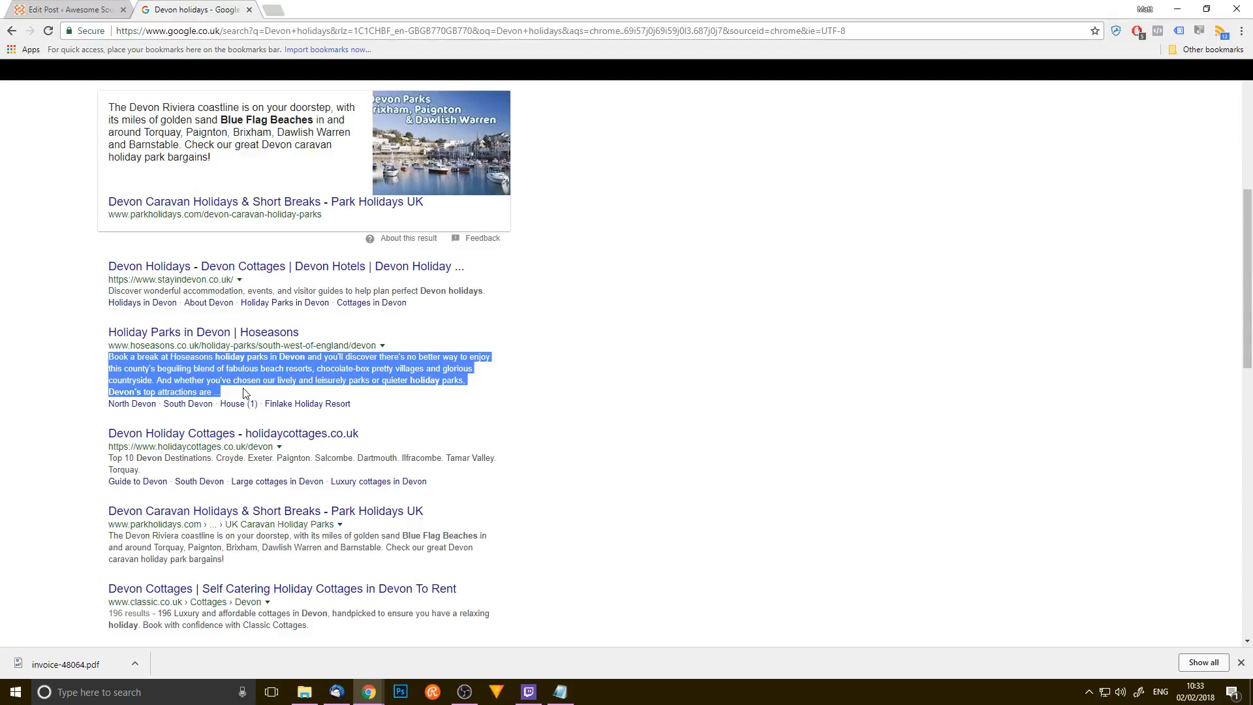
left_click(96, 8)
left_click(183, 9)
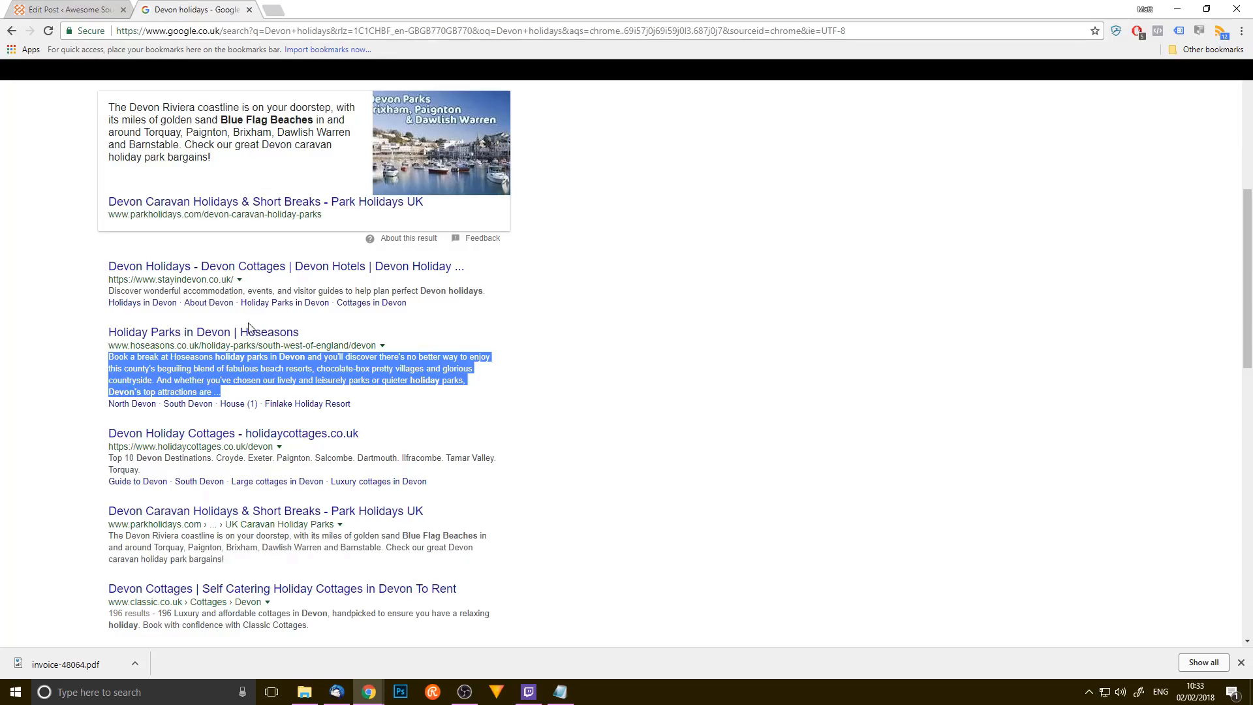
left_click(194, 378)
left_click_drag(110, 357, 232, 394)
left_click(144, 370)
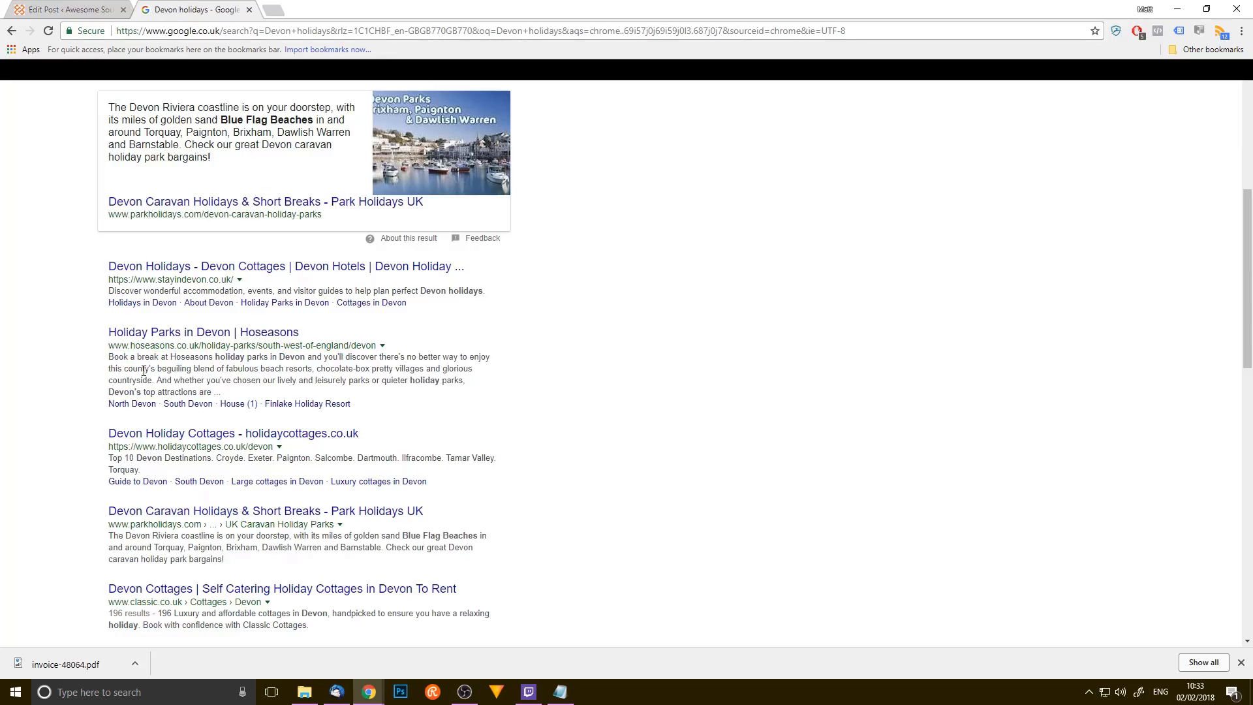
left_click_drag(149, 366, 222, 392)
left_click(203, 365)
left_click(79, 8)
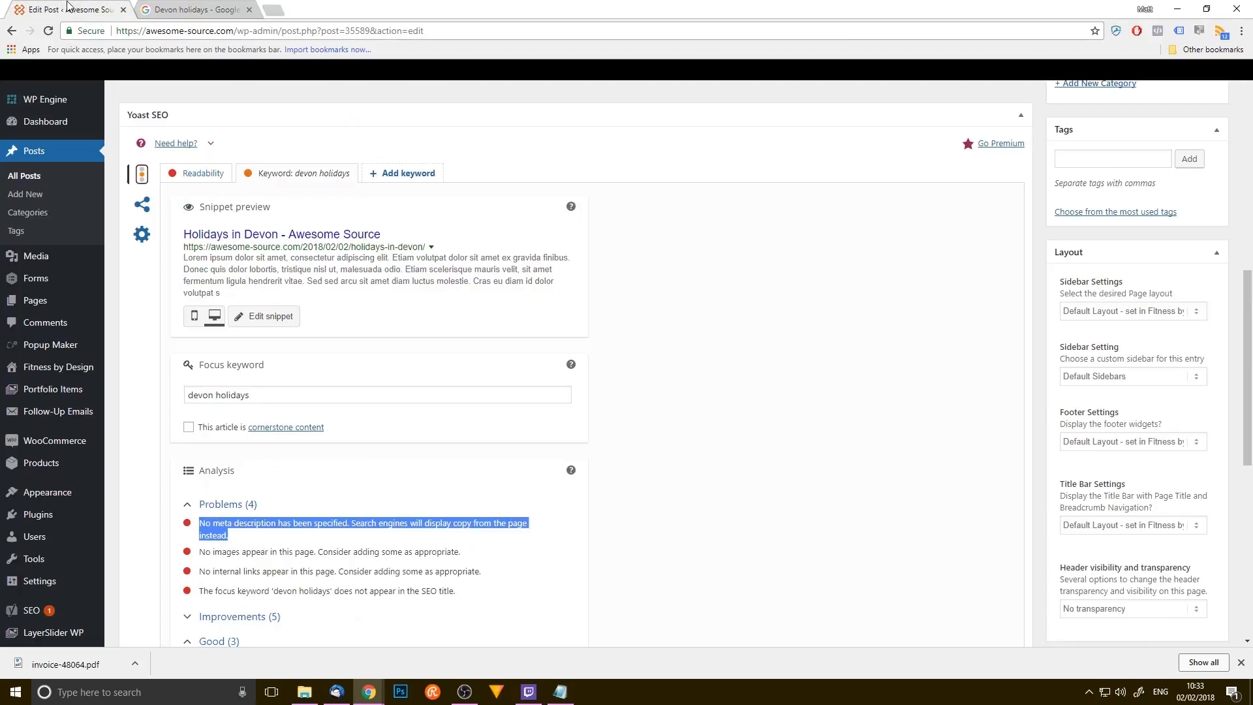
- Copy the post's second body paragraph, starting "Nam nunc turpis", into the snippet's meta description
left_click(357, 283)
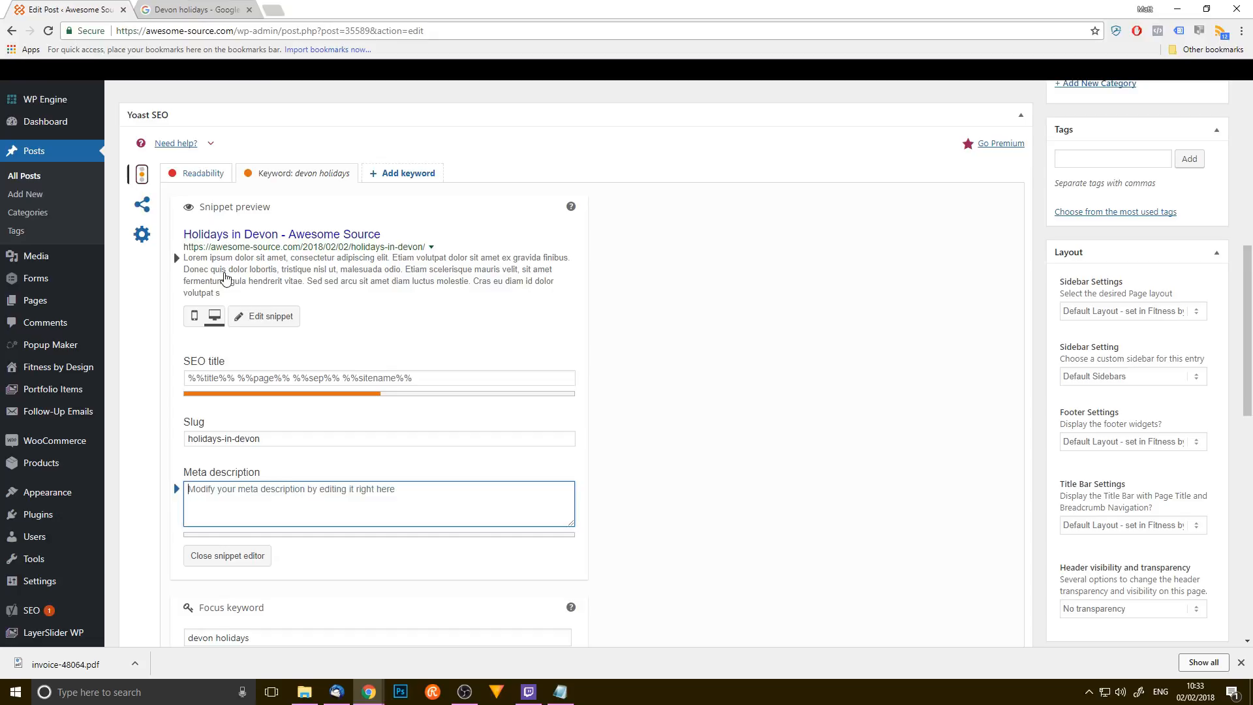
left_click(233, 272)
left_click(248, 506)
scroll(237, 257, "up", 7)
left_click_drag(360, 259, 237, 257)
triple_click(237, 257)
key("ctrl+c")
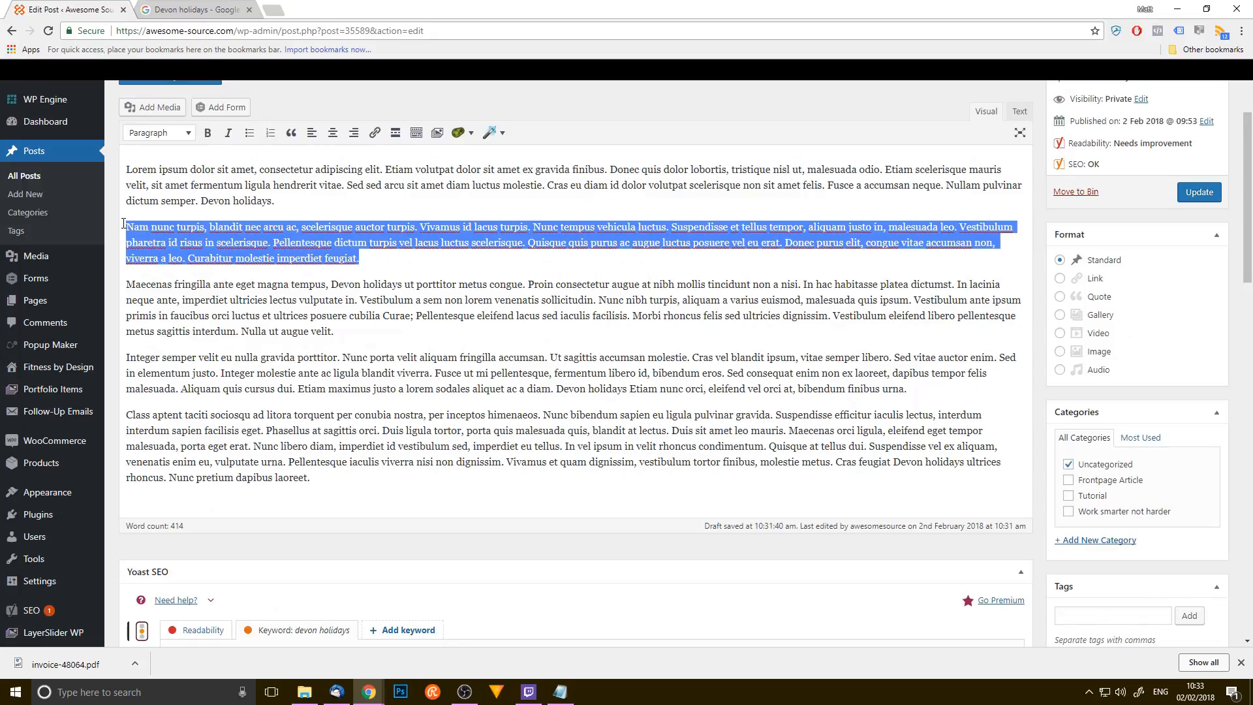
scroll(348, 457, "down", 7)
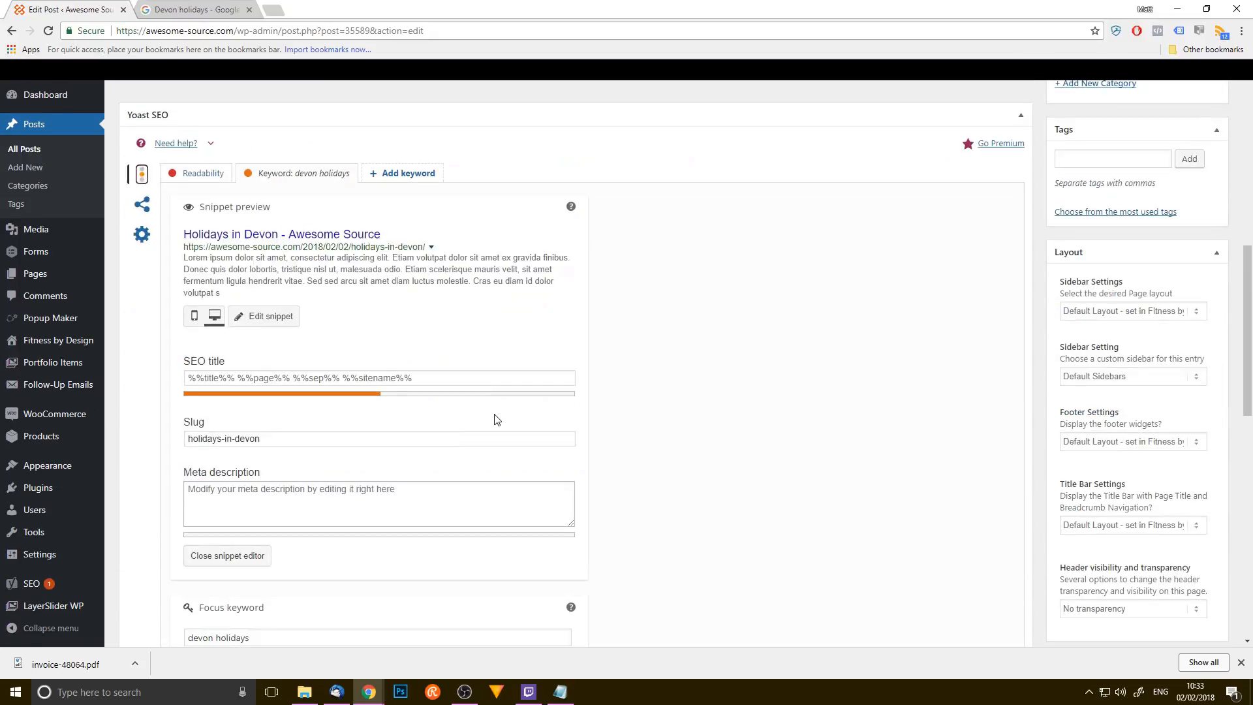
left_click(225, 500)
key("ctrl+v")
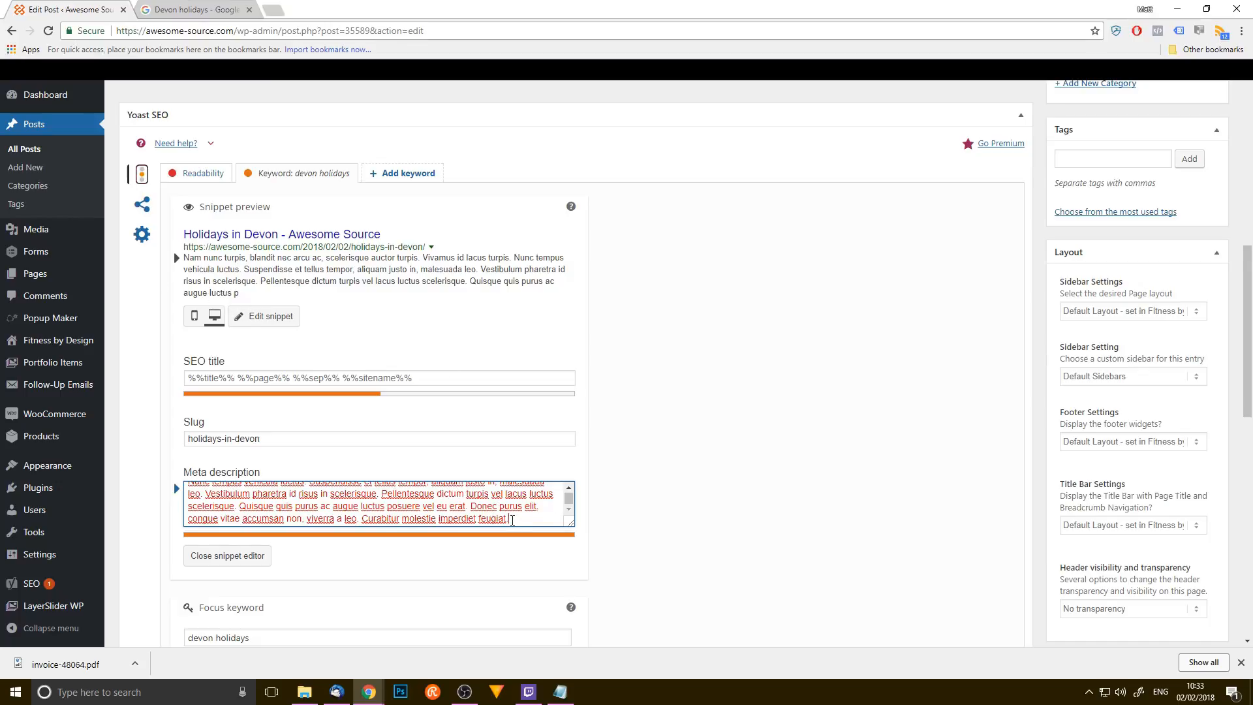
- Shorten the meta description so it ends with "Quisque quis purus a."
left_click_drag(509, 518, 328, 506)
key("BackSpace")
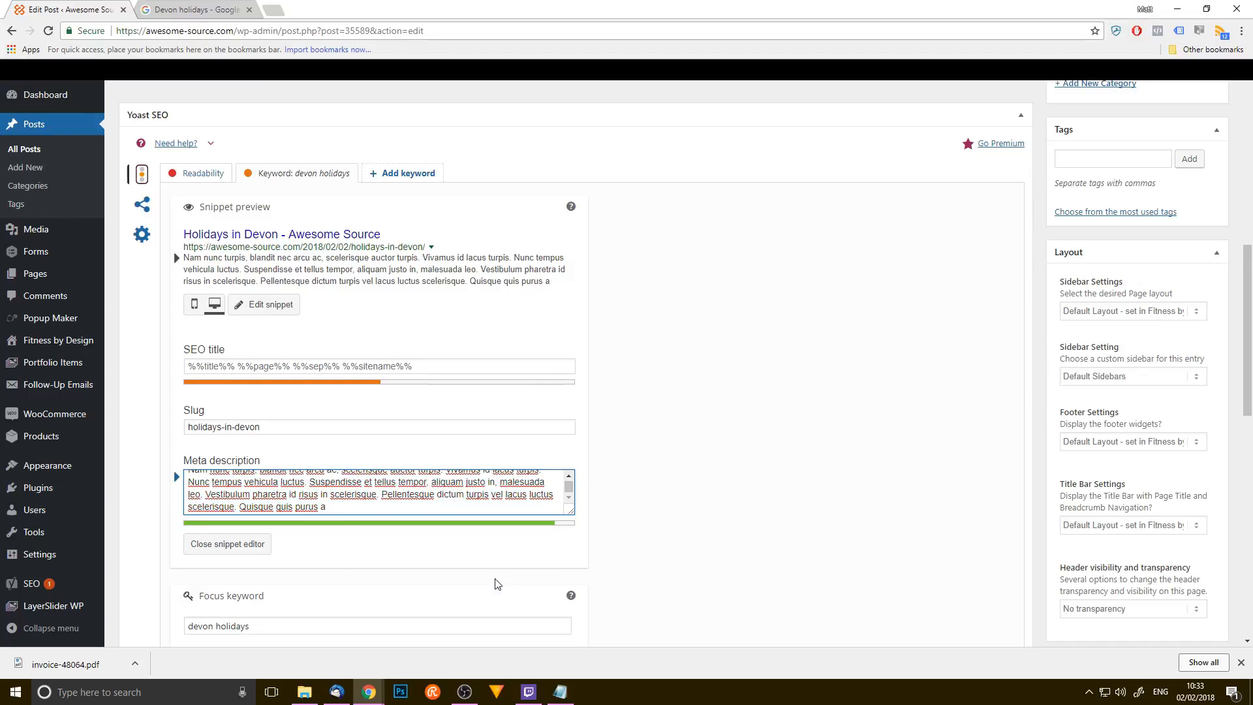
left_click(760, 434)
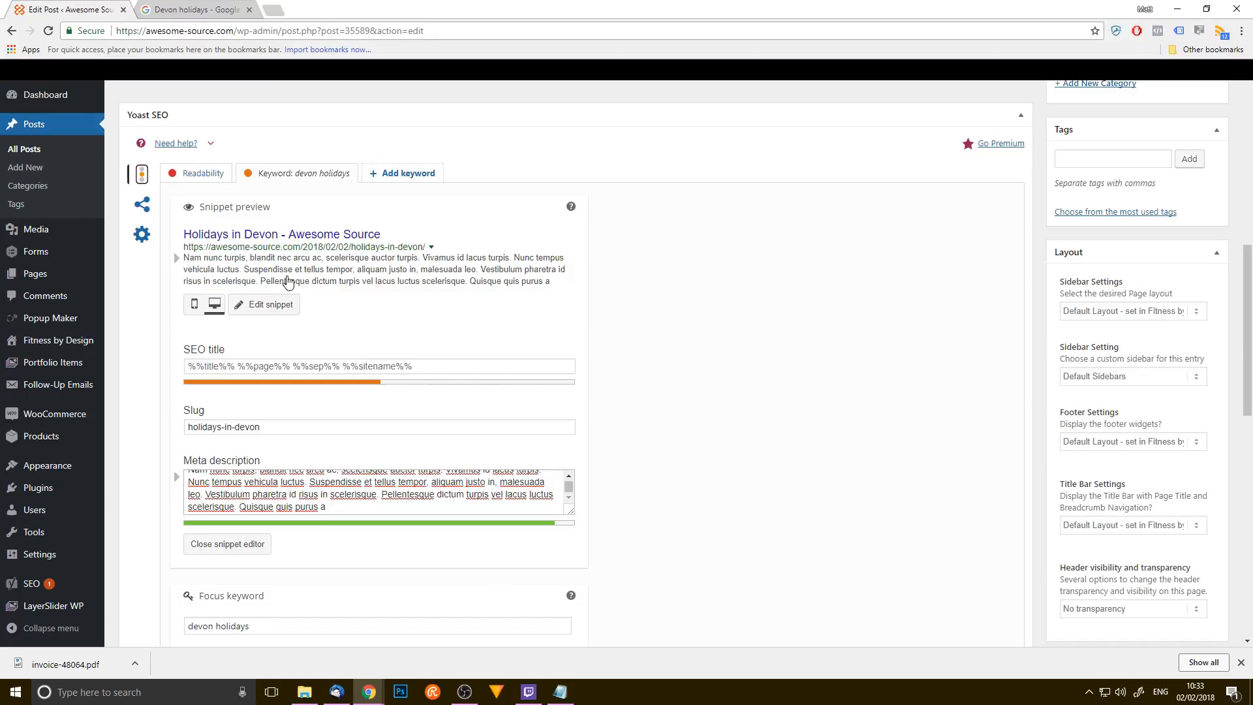
left_click(357, 510)
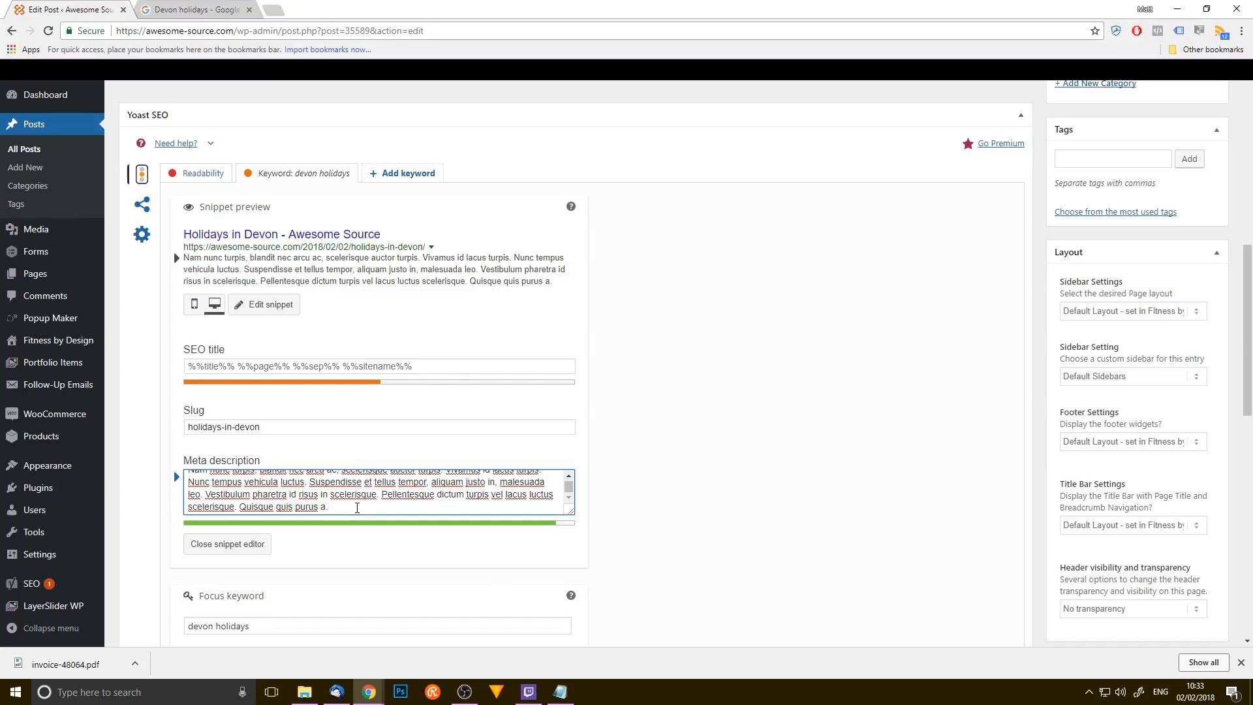
left_click(719, 465)
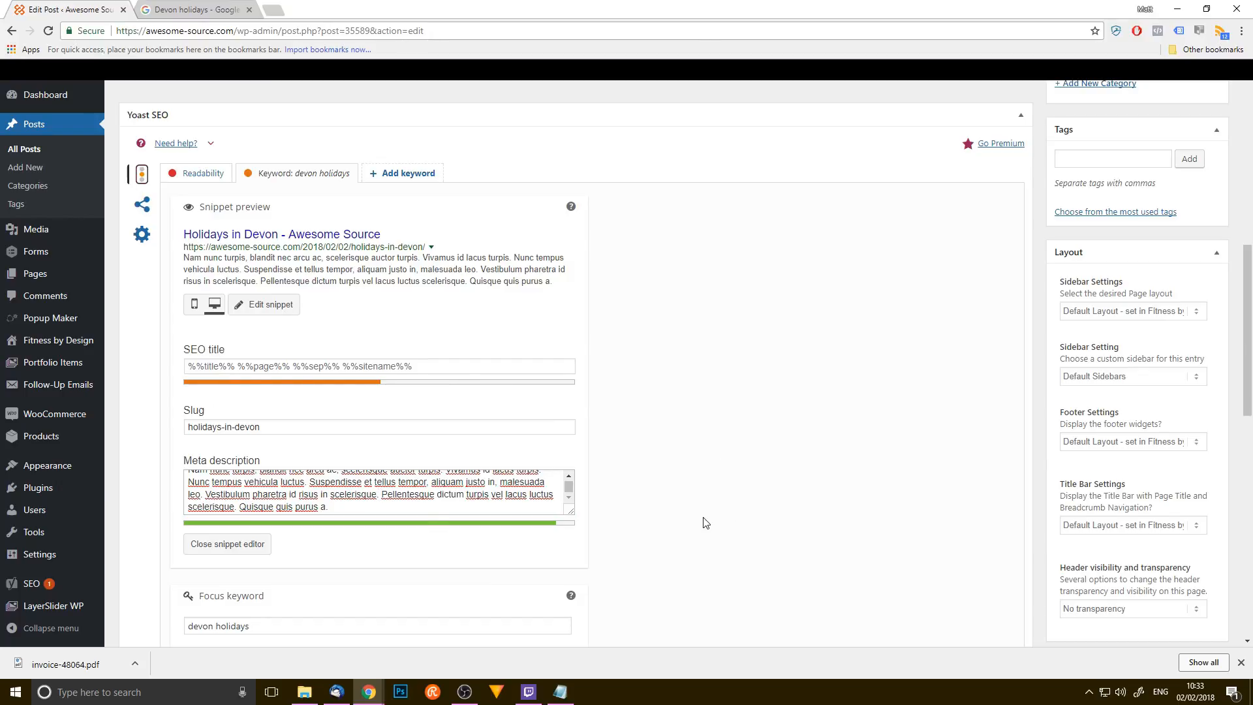
scroll(673, 526, "down", 1)
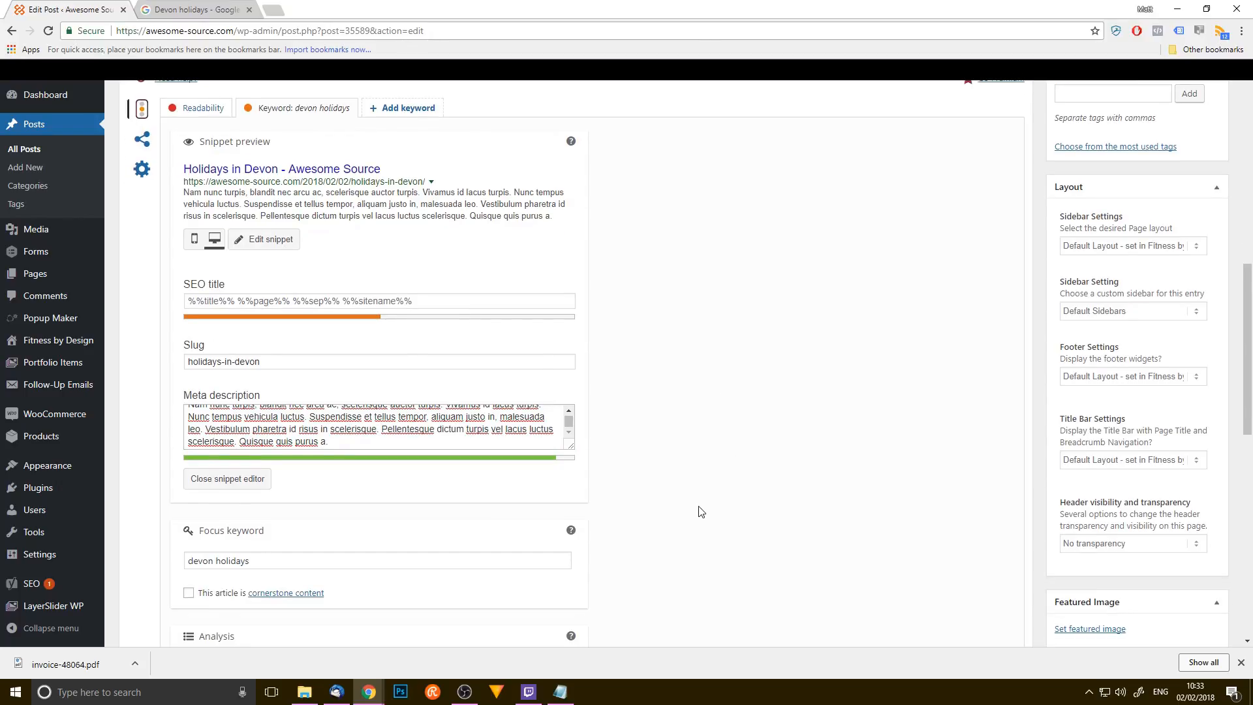
- Set the SEO title to "Devon holidays" by copying the focus keyword and capitalising its first letter
scroll(849, 465, "up", 2)
left_click(410, 425)
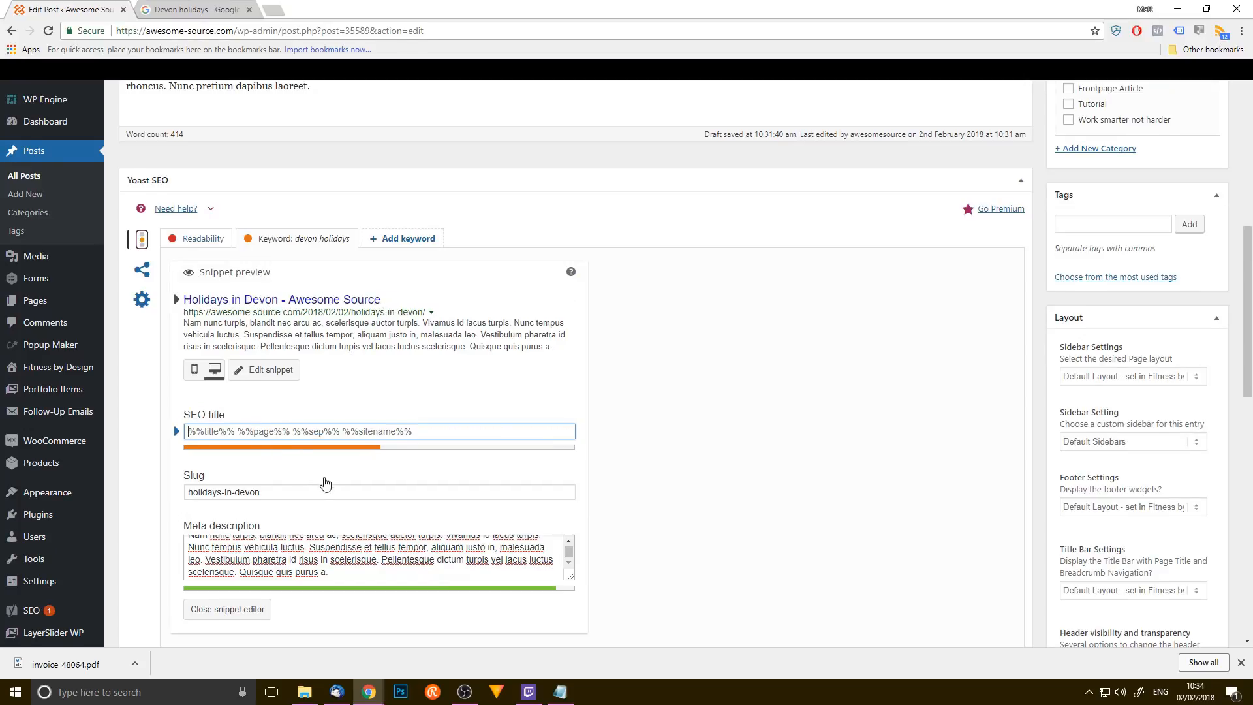
scroll(362, 552, "down", 3)
triple_click(261, 498)
key("ctrl+c")
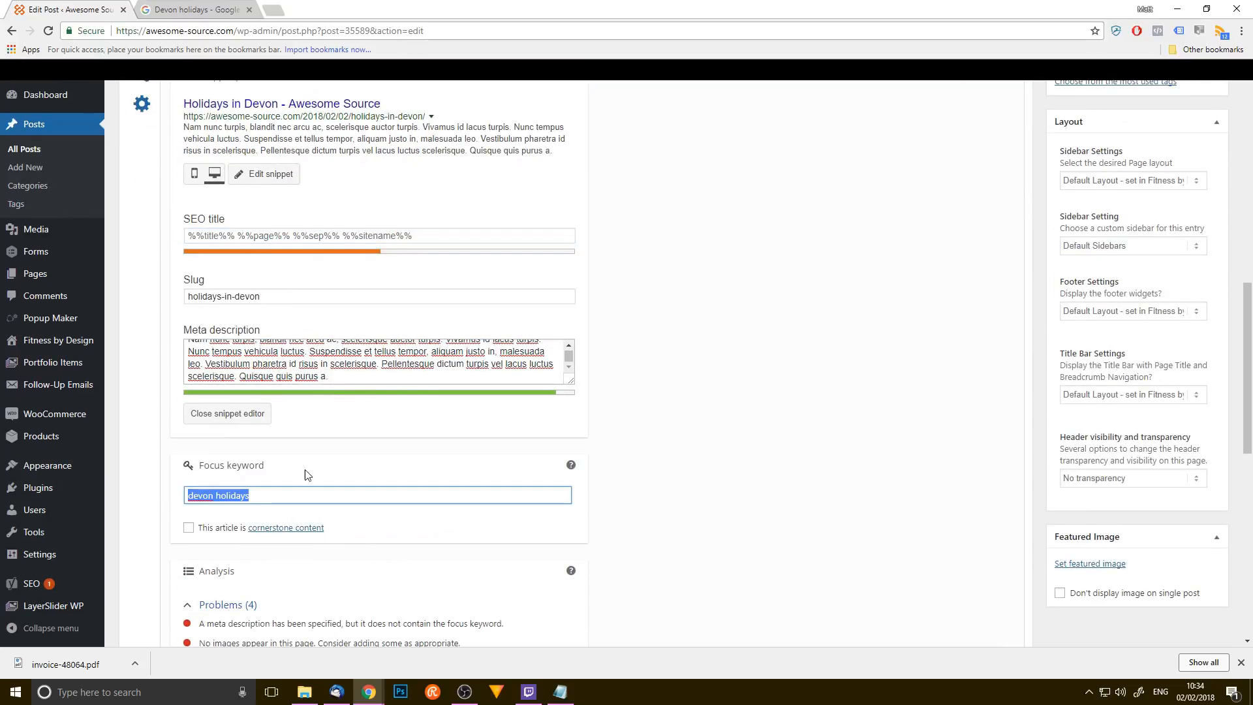
scroll(307, 476, "up", 3)
left_click(233, 431)
key("ctrl+v")
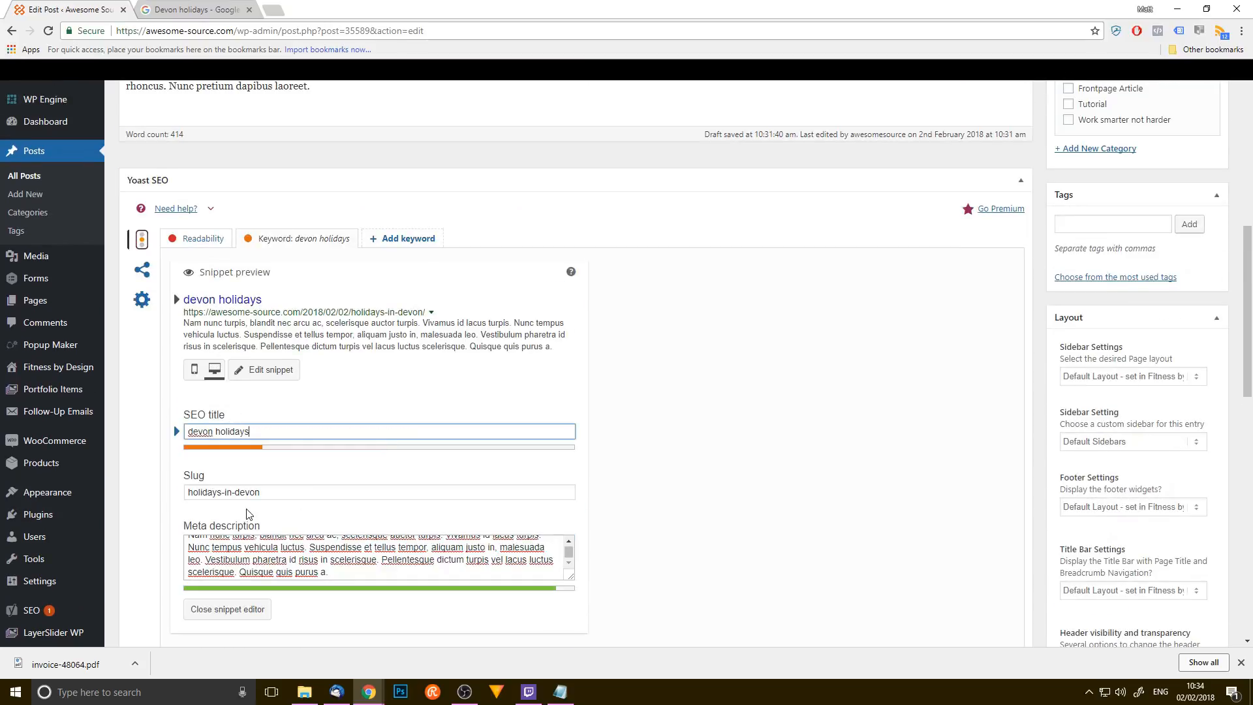
key("Home")
key("Delete")
type("D")
left_click(270, 431)
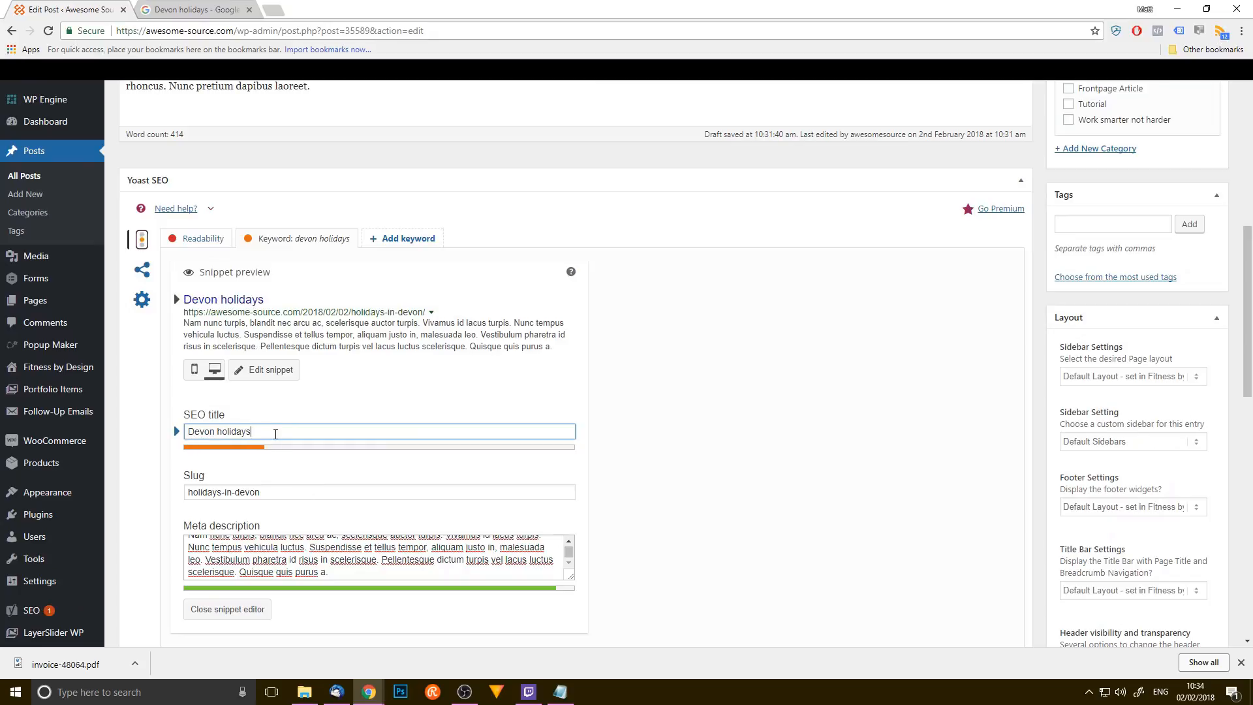
key("alt+Tab")
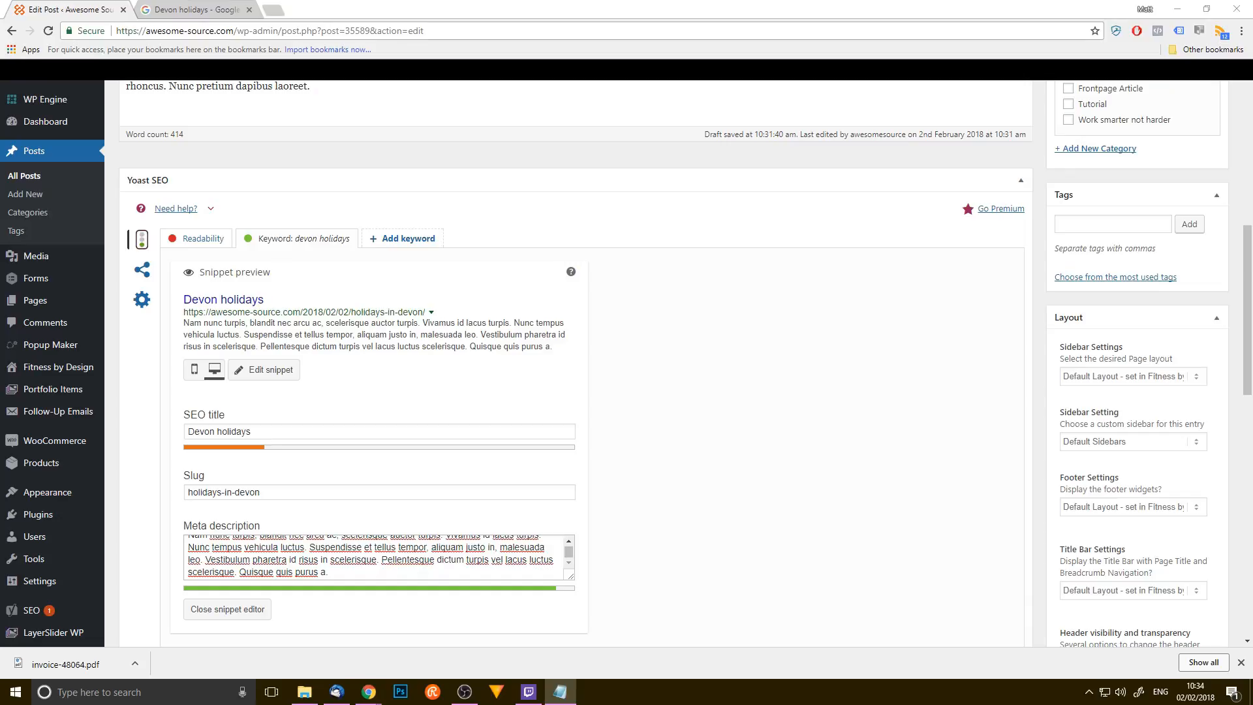
- Set the SEO title to "Devon Holidays | camping and hotel stays on the beach"
left_click_drag(258, 433, 127, 418)
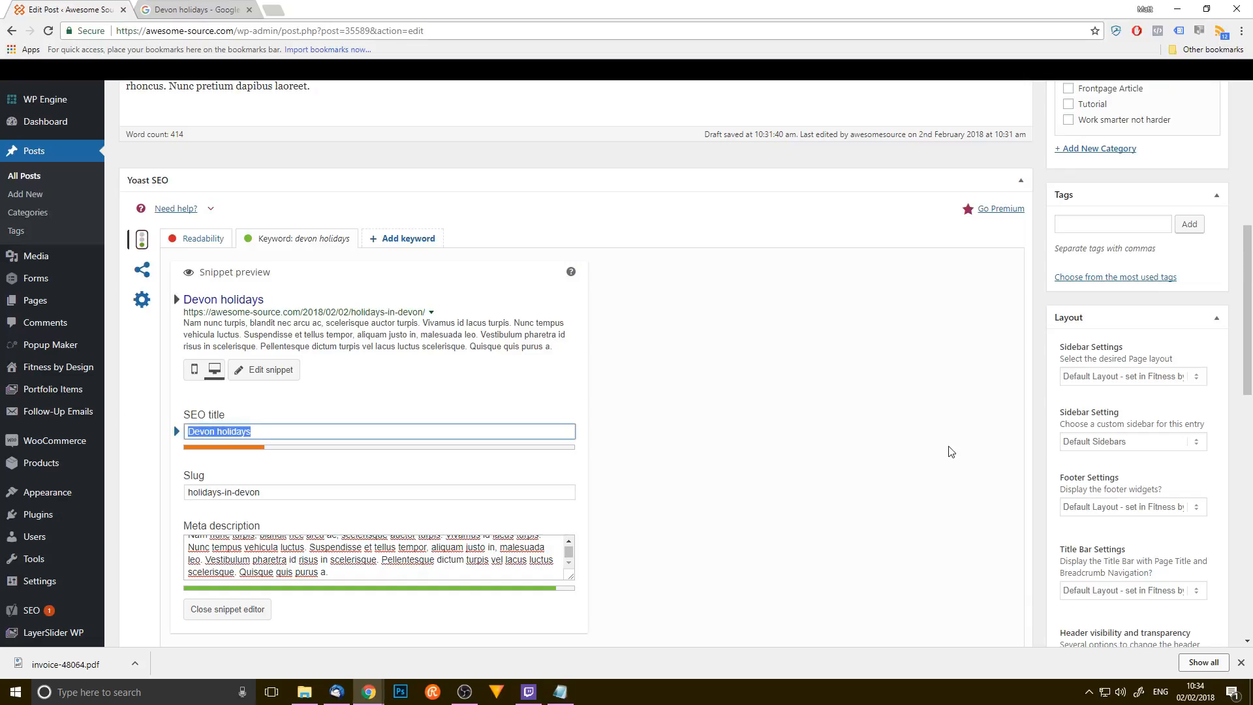
type("Devon Holidays | camping and hotel stays on the beach")
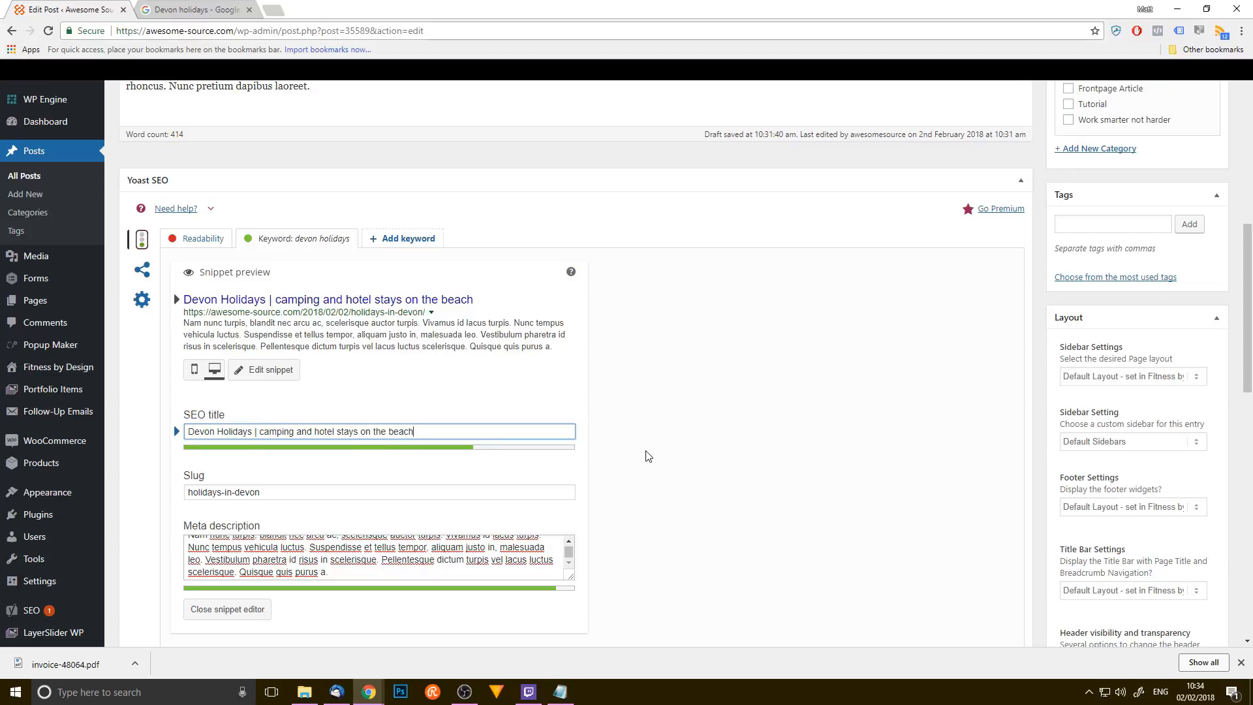
double_click(396, 431)
double_click(277, 431)
double_click(326, 432)
- Update the post and examine the meta description problem in the refreshed SEO analysis
scroll(747, 481, "down", 4)
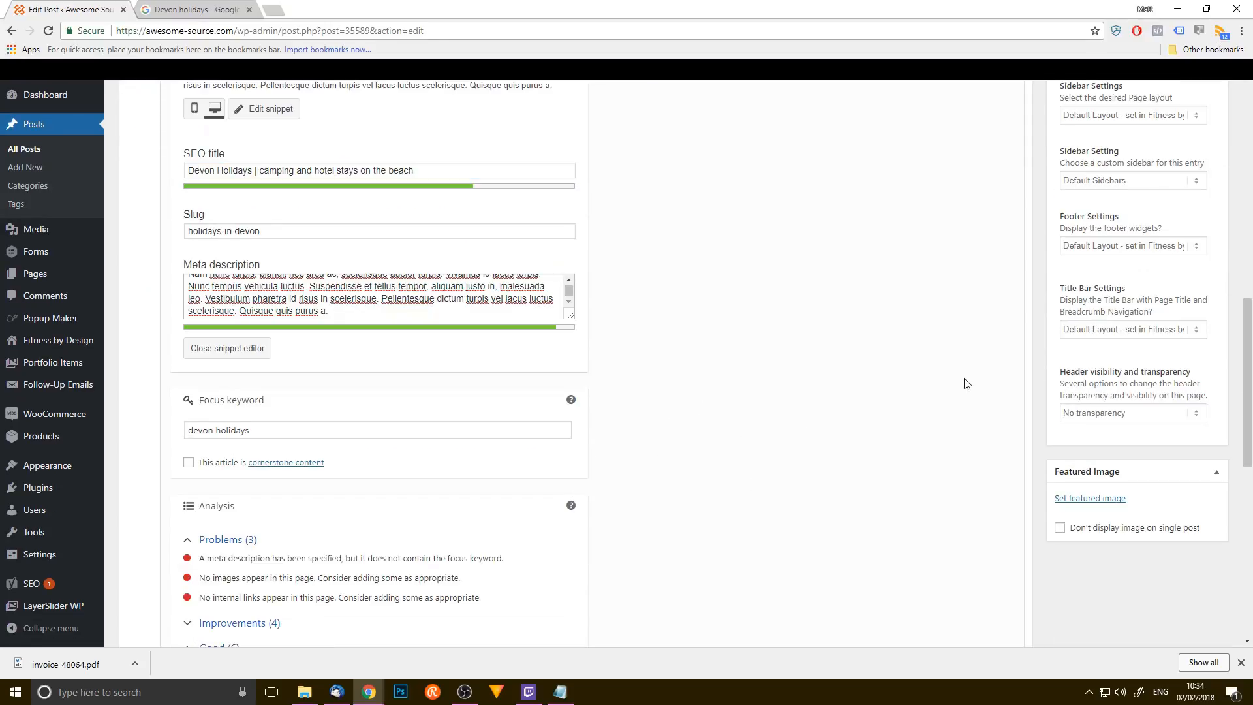
scroll(965, 383, "up", 15)
left_click(1199, 337)
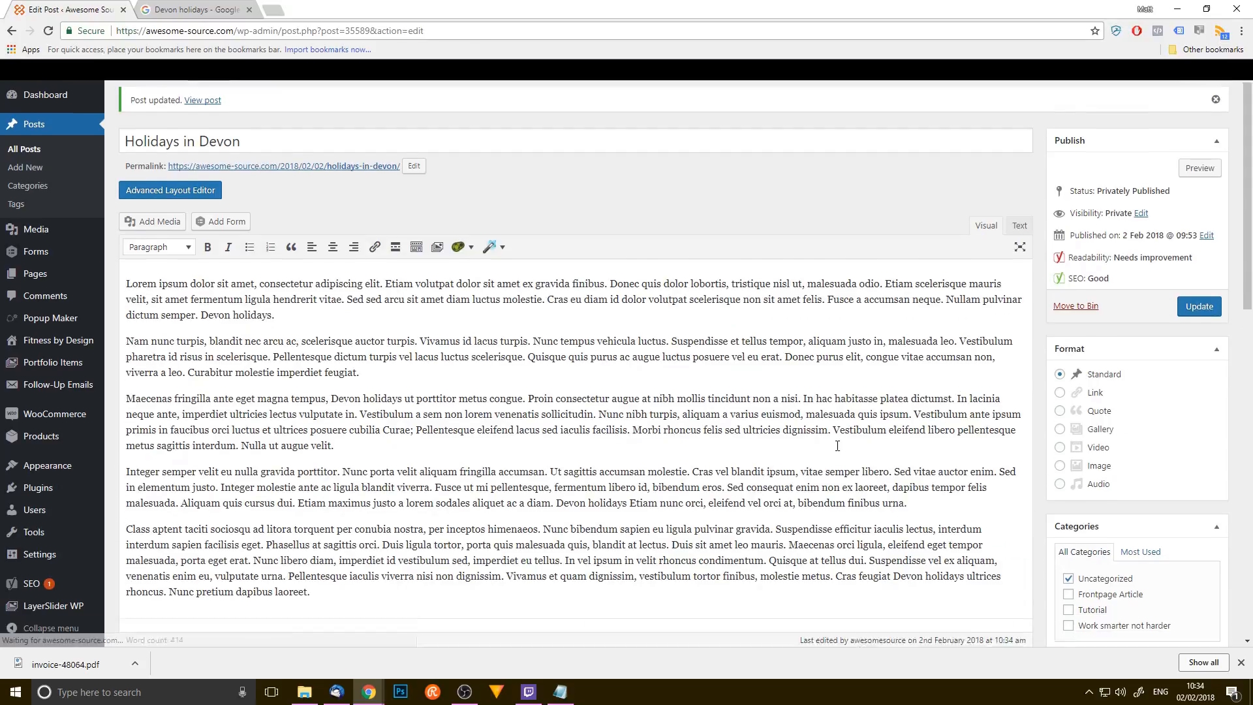
scroll(838, 446, "down", 10)
left_click(210, 394)
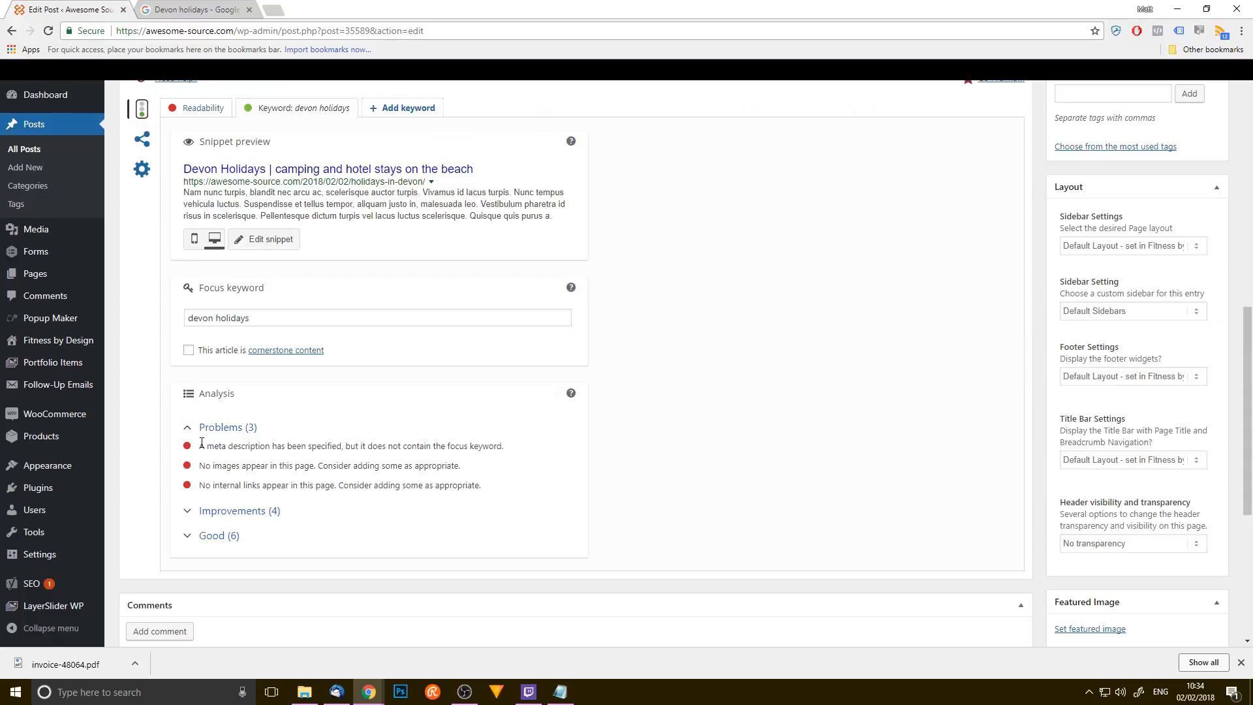
left_click_drag(221, 447, 455, 447)
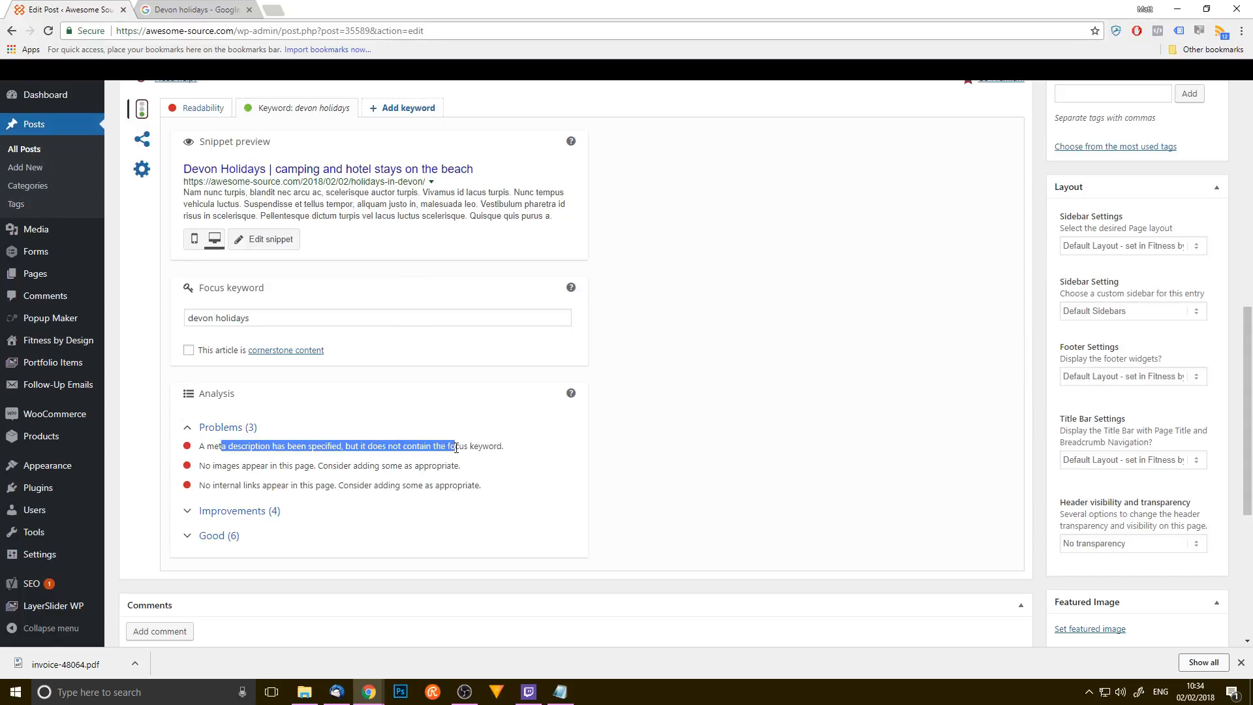
left_click(392, 444)
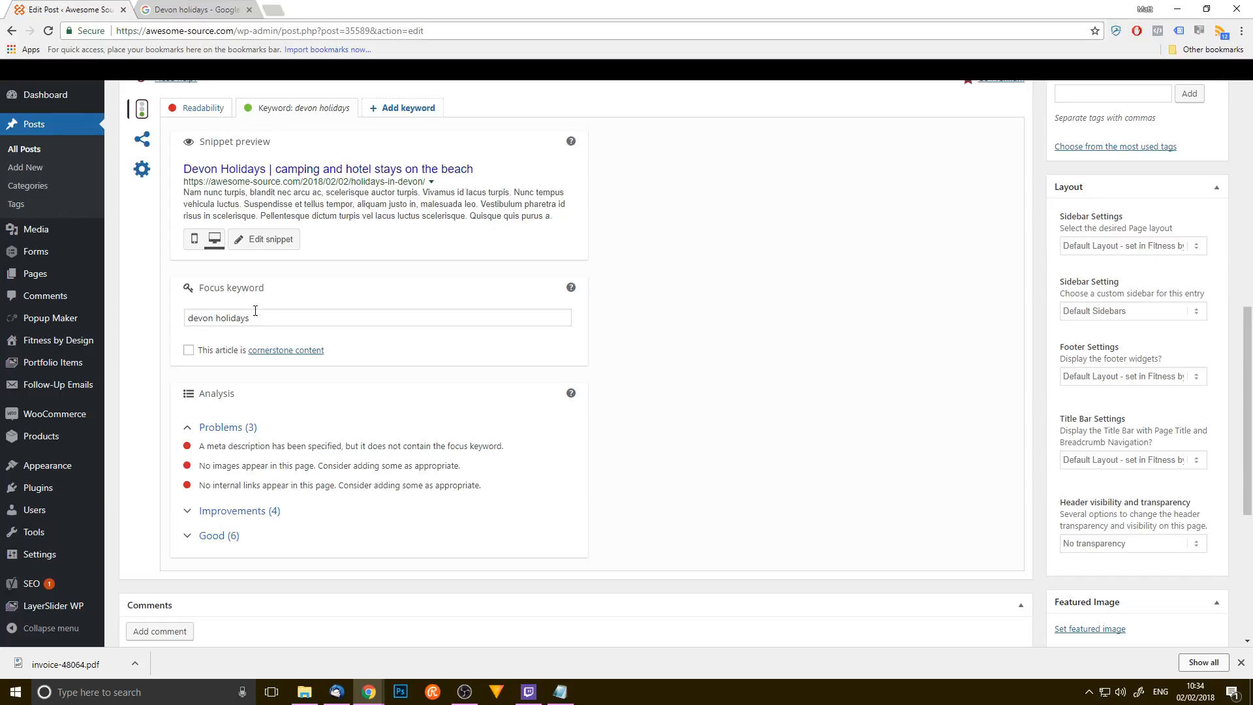
- Replace "pharetra id risus" in the meta description with the focus keyword "devon holidays"
left_click_drag(252, 312, 126, 328)
key("ctrl+c")
left_click(362, 198)
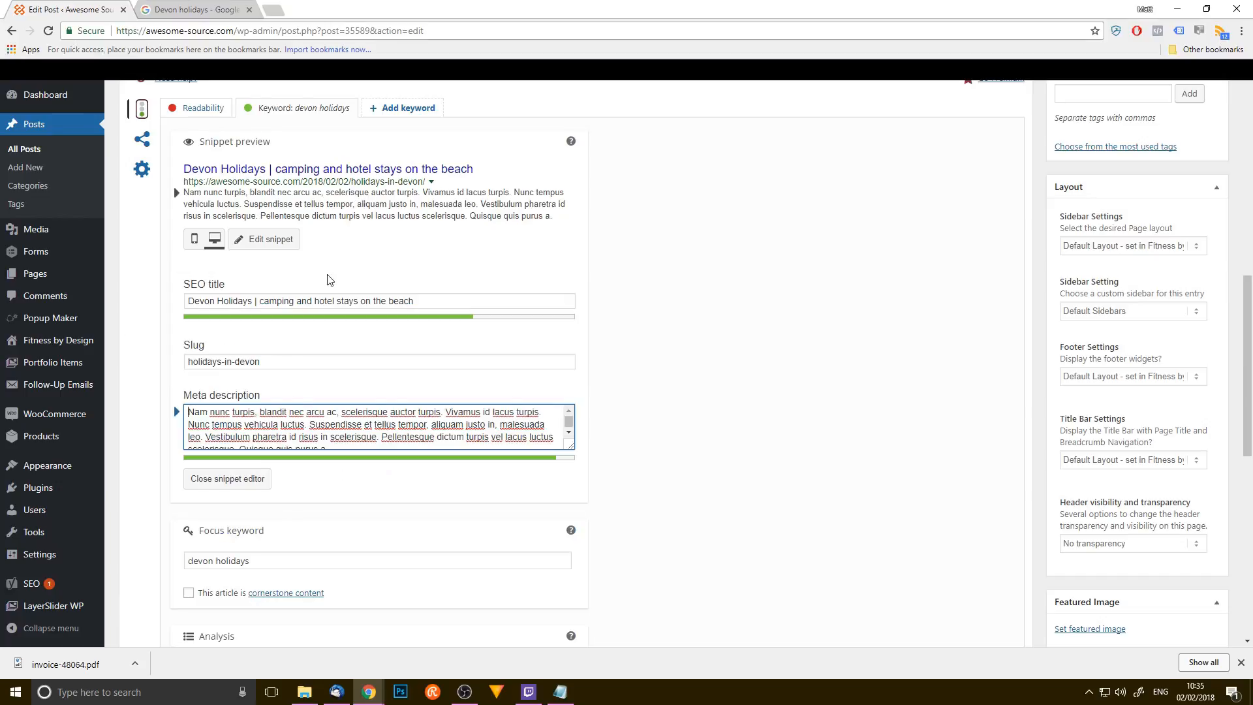
left_click_drag(256, 436, 320, 437)
key("ctrl+v")
scroll(718, 457, "down", 6)
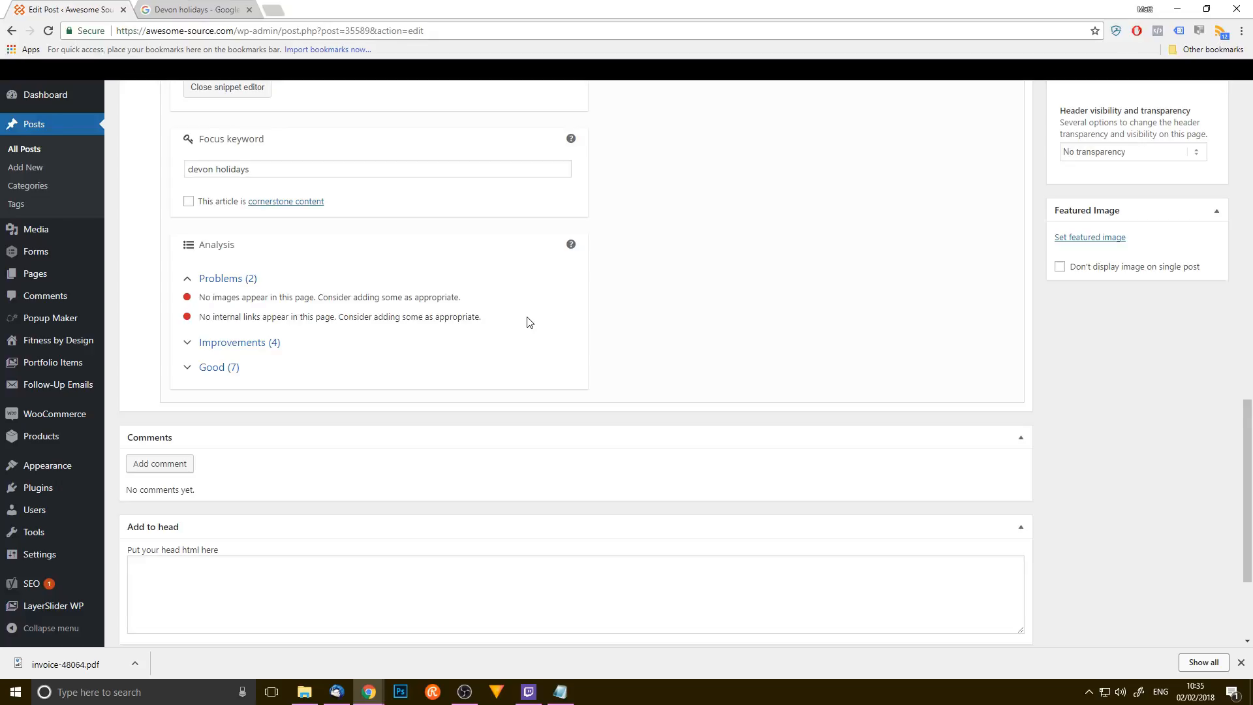
- Examine the internal links problem in the SEO analysis
left_click_drag(486, 316, 197, 318)
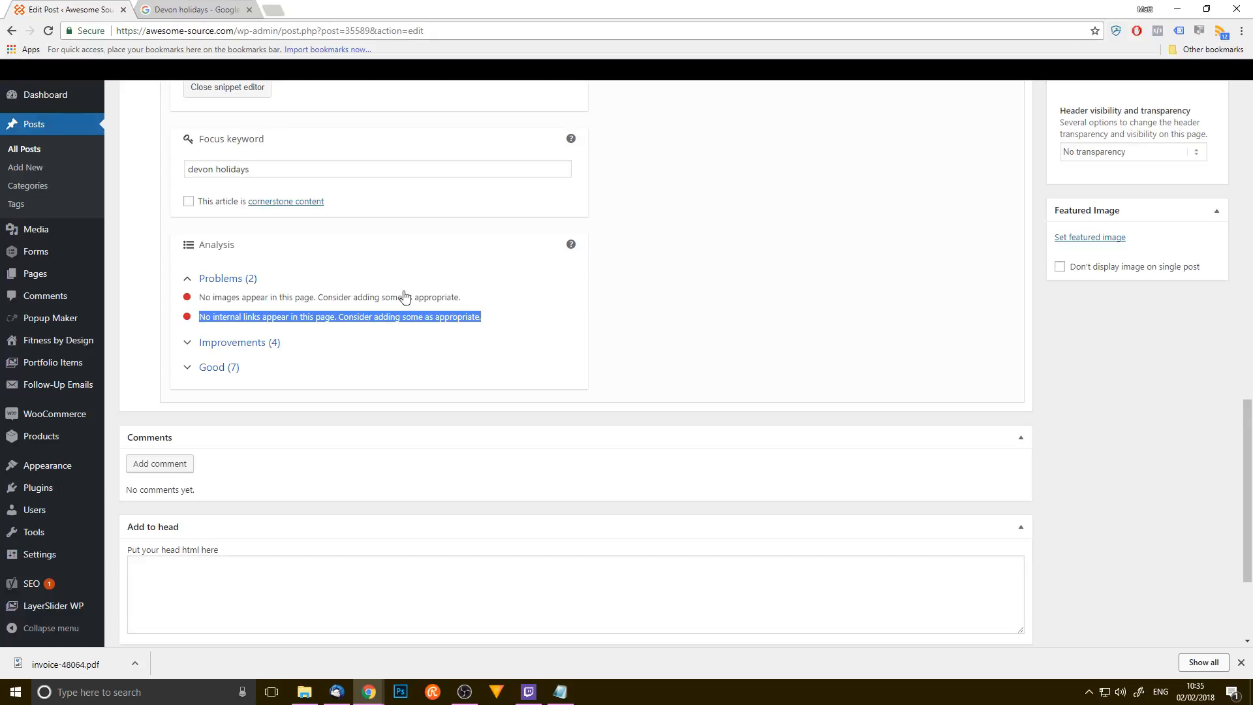
scroll(170, 313, "up", 3)
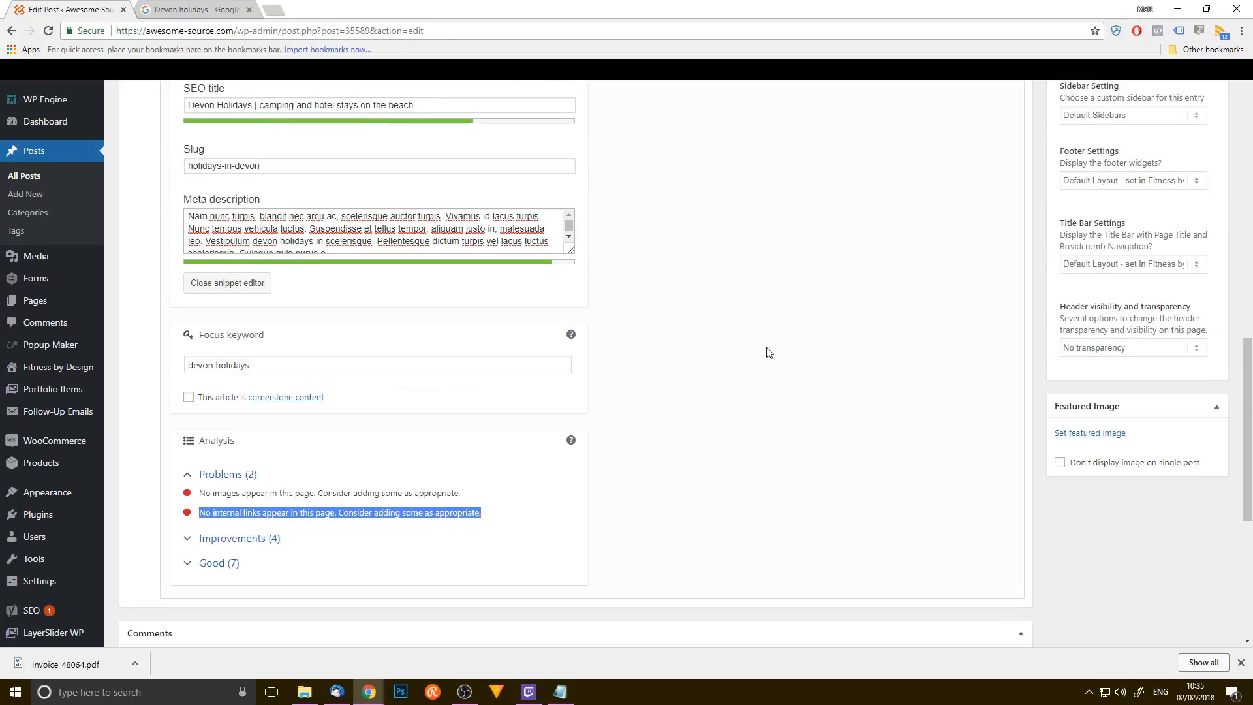
left_click_drag(287, 512, 466, 513)
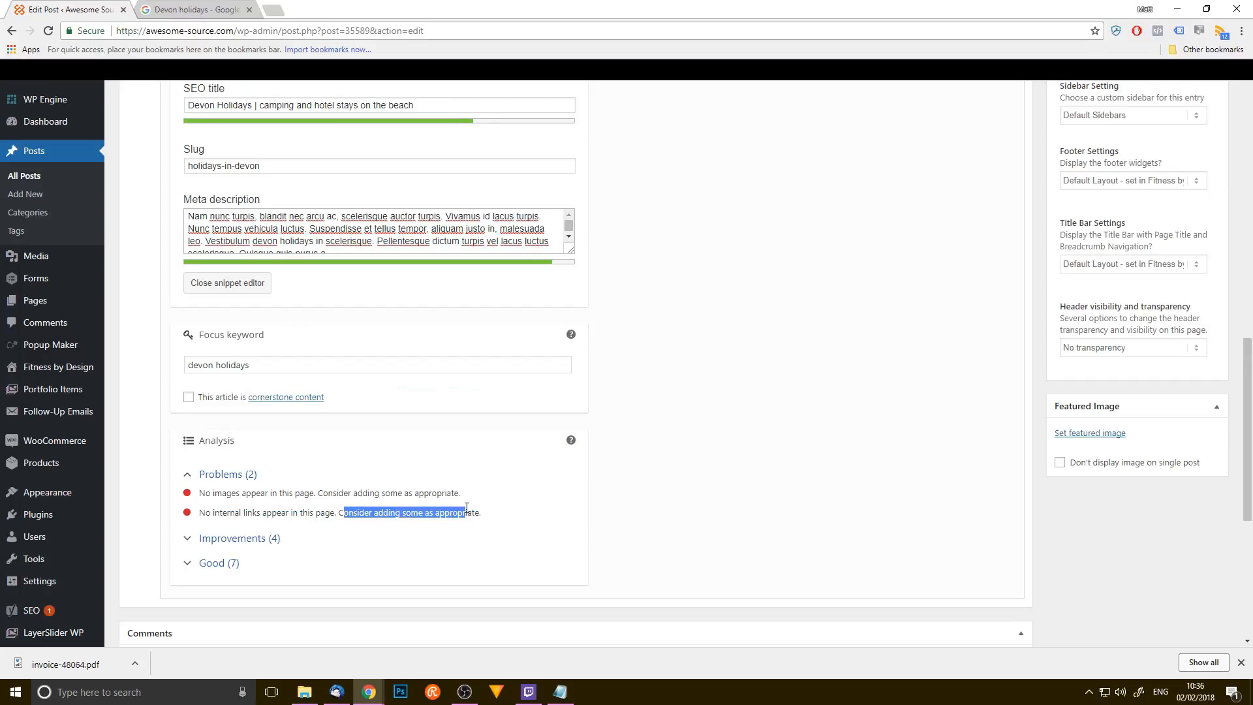
left_click(474, 516)
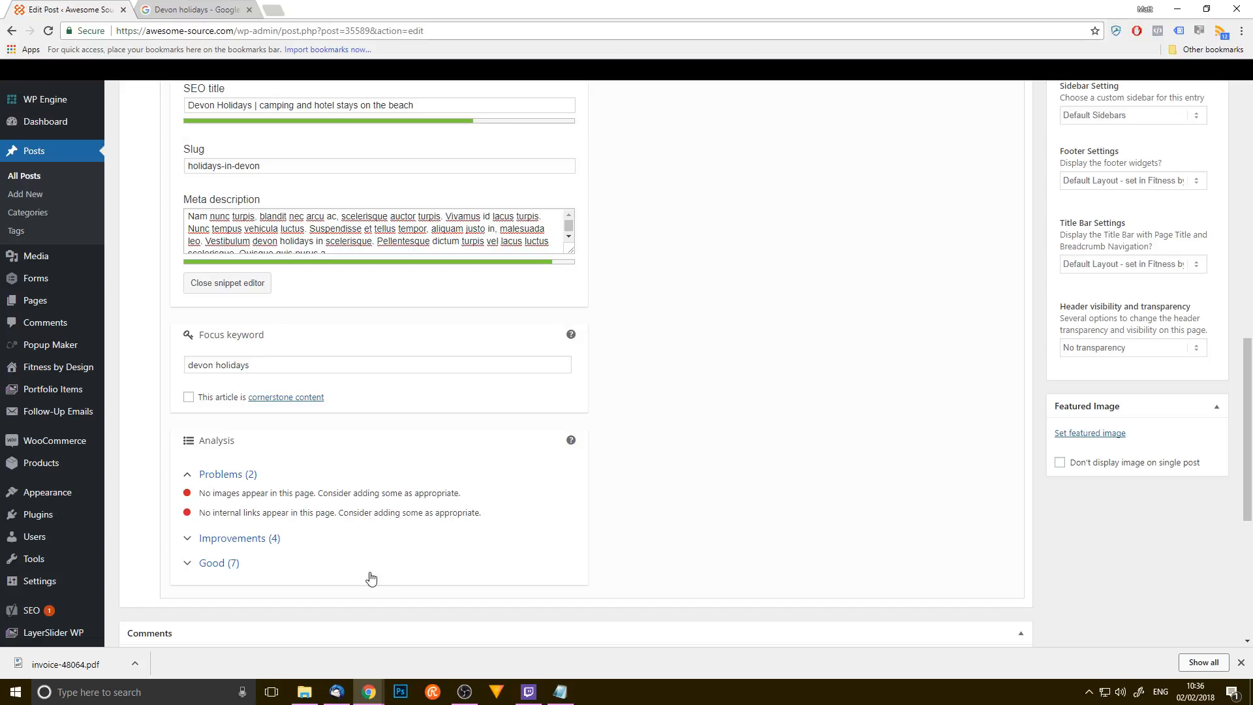
- Mark the article as cornerstone content and examine the updated problems and improvements
left_click(189, 398)
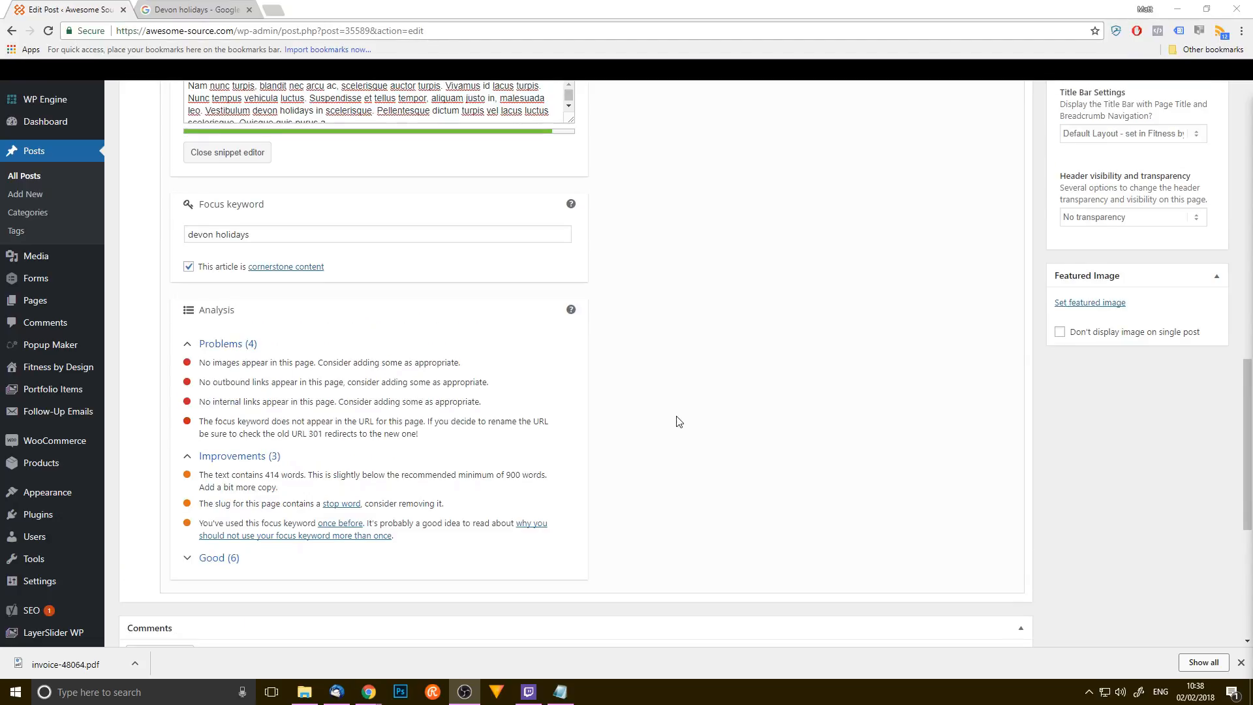
scroll(392, 330, "up", 1)
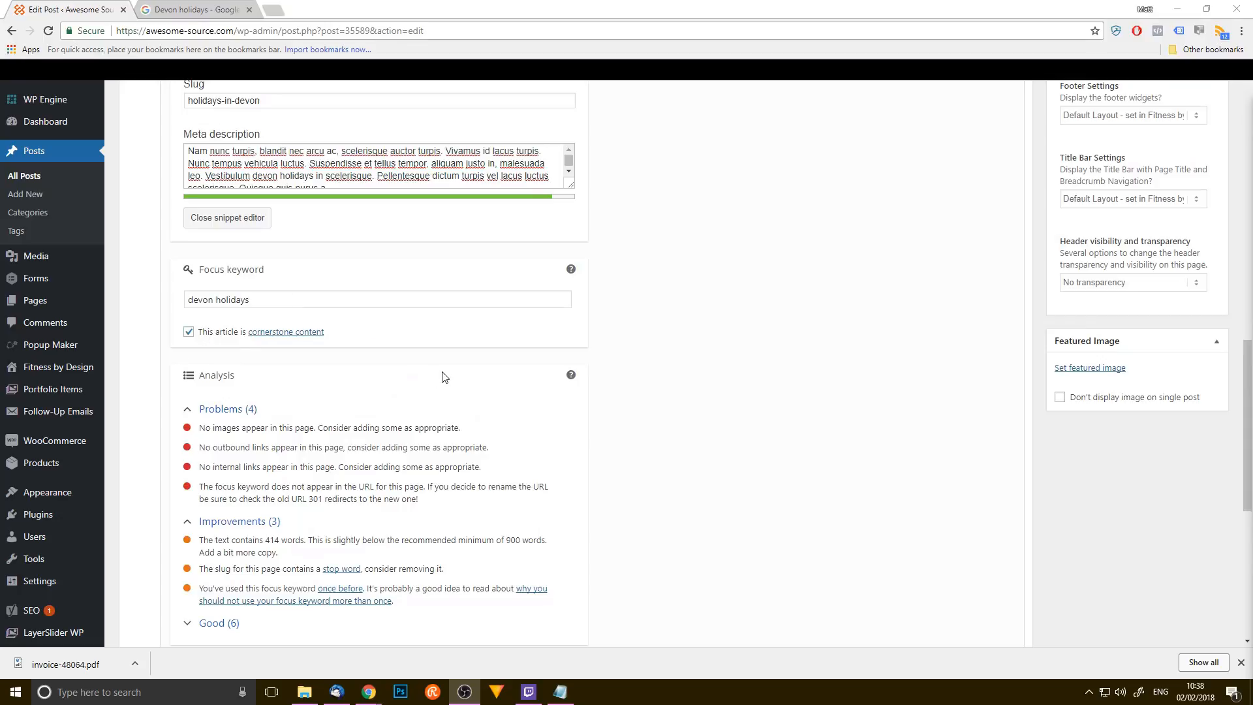
scroll(248, 385, "down", 2)
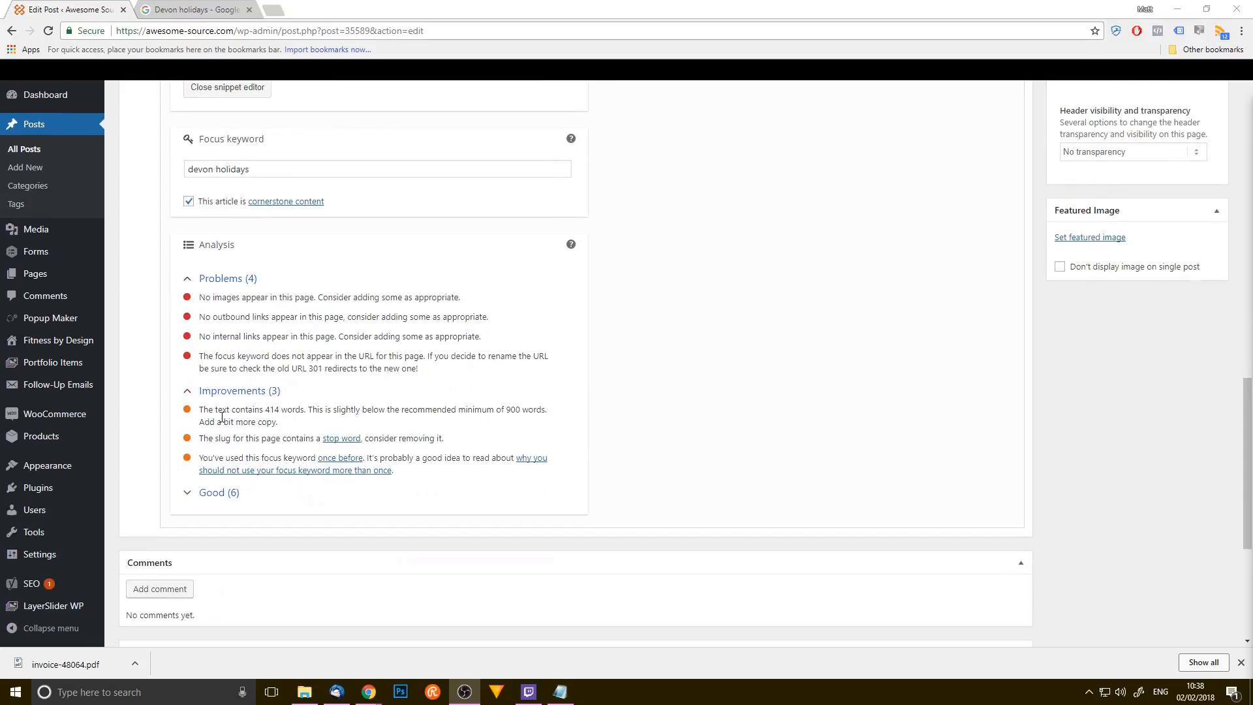
- Examine the text length and slug stop word improvements, and compare them with the post's slug and permalink
left_click_drag(216, 412, 523, 412)
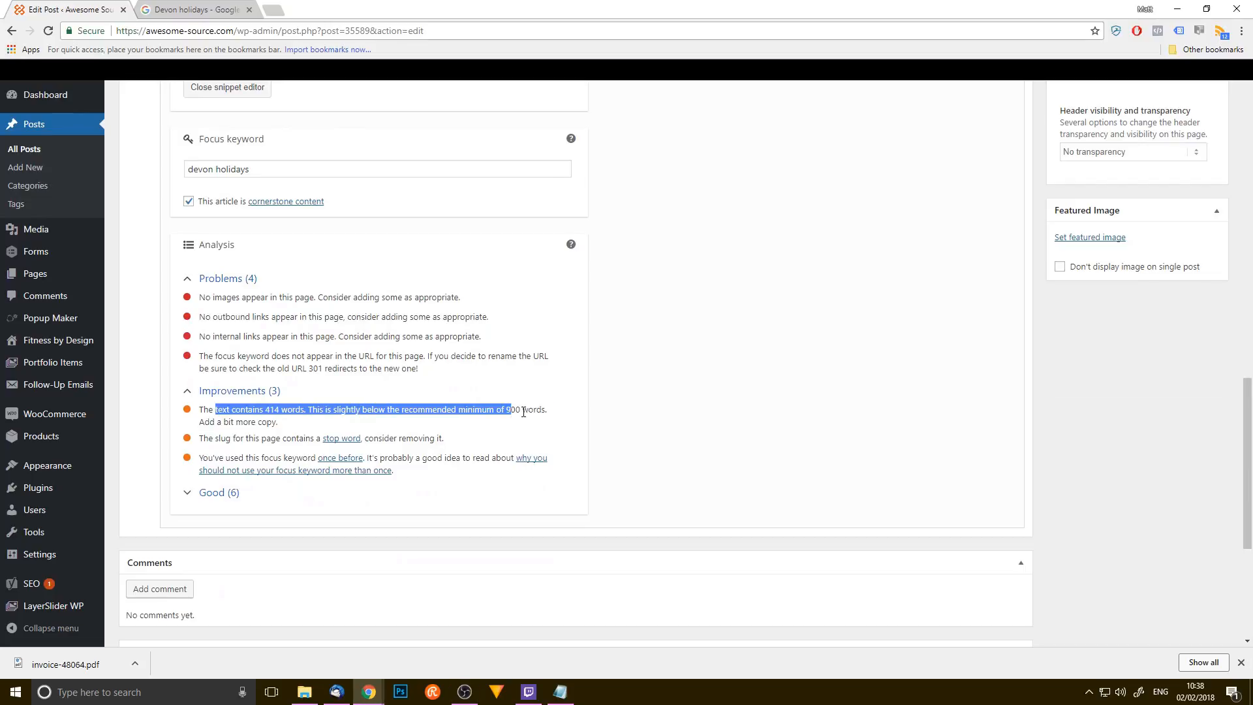
double_click(513, 409)
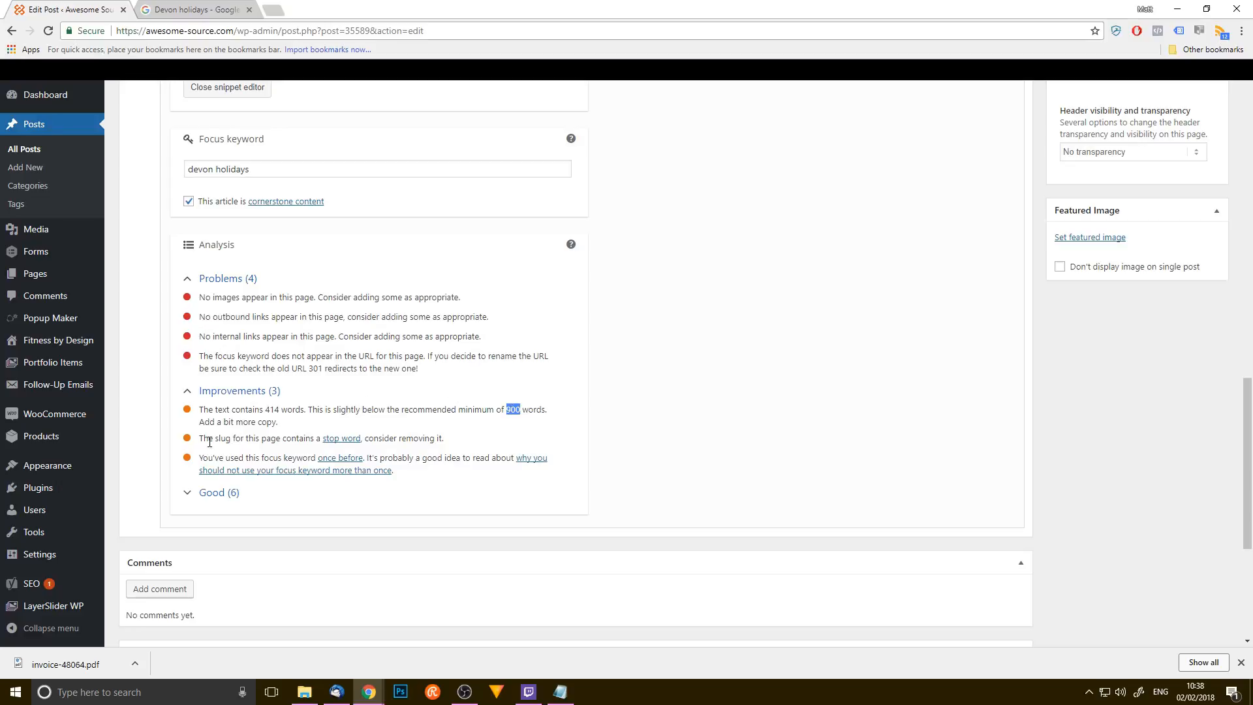
left_click_drag(208, 438, 390, 438)
scroll(404, 438, "up", 4)
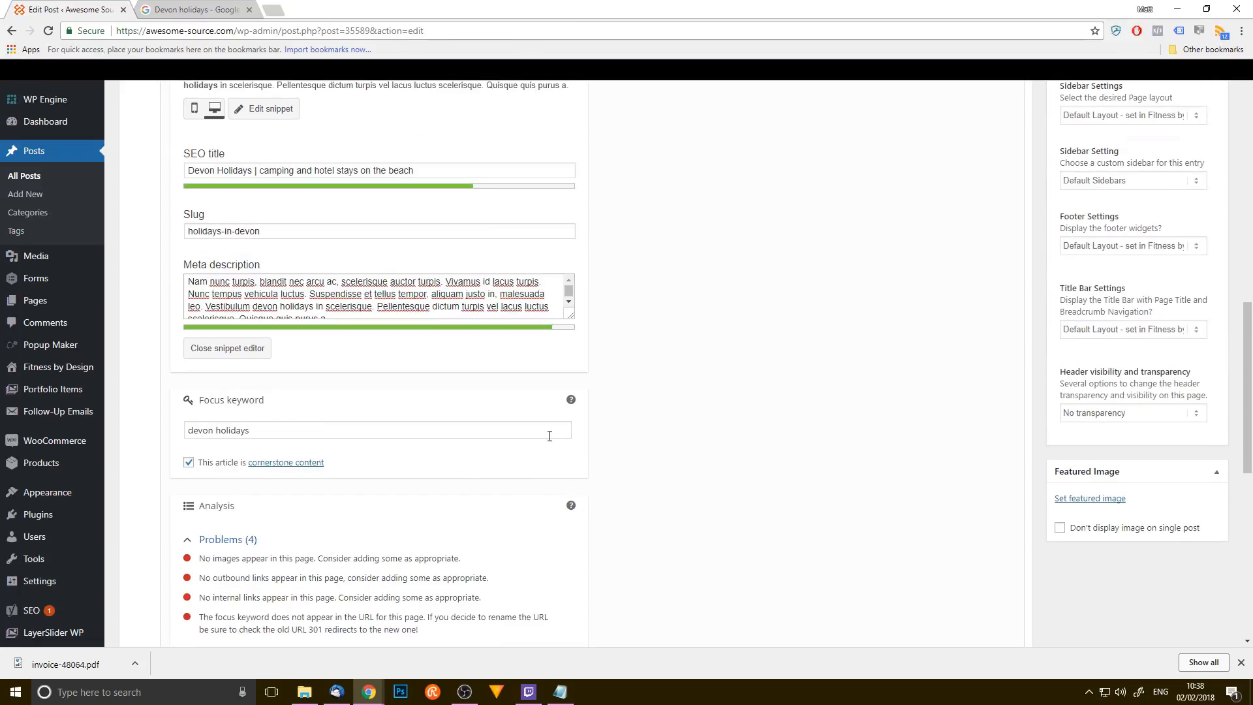
scroll(456, 476, "up", 4)
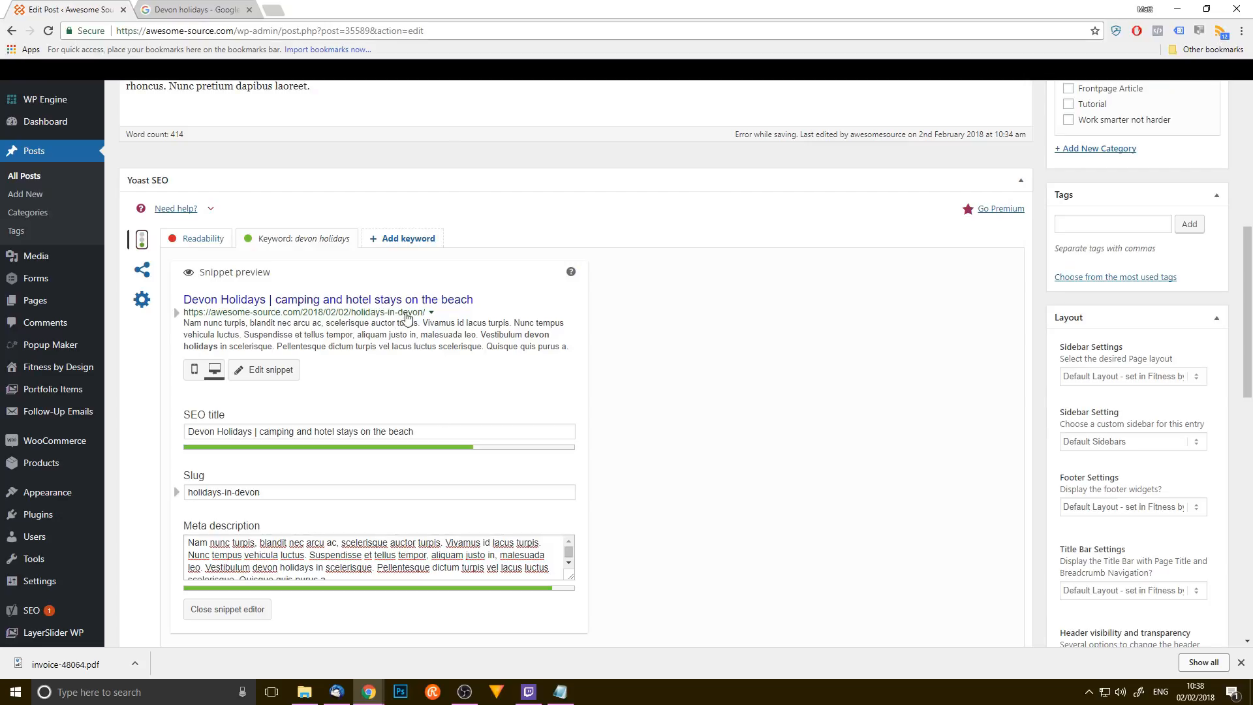
scroll(454, 339, "up", 8)
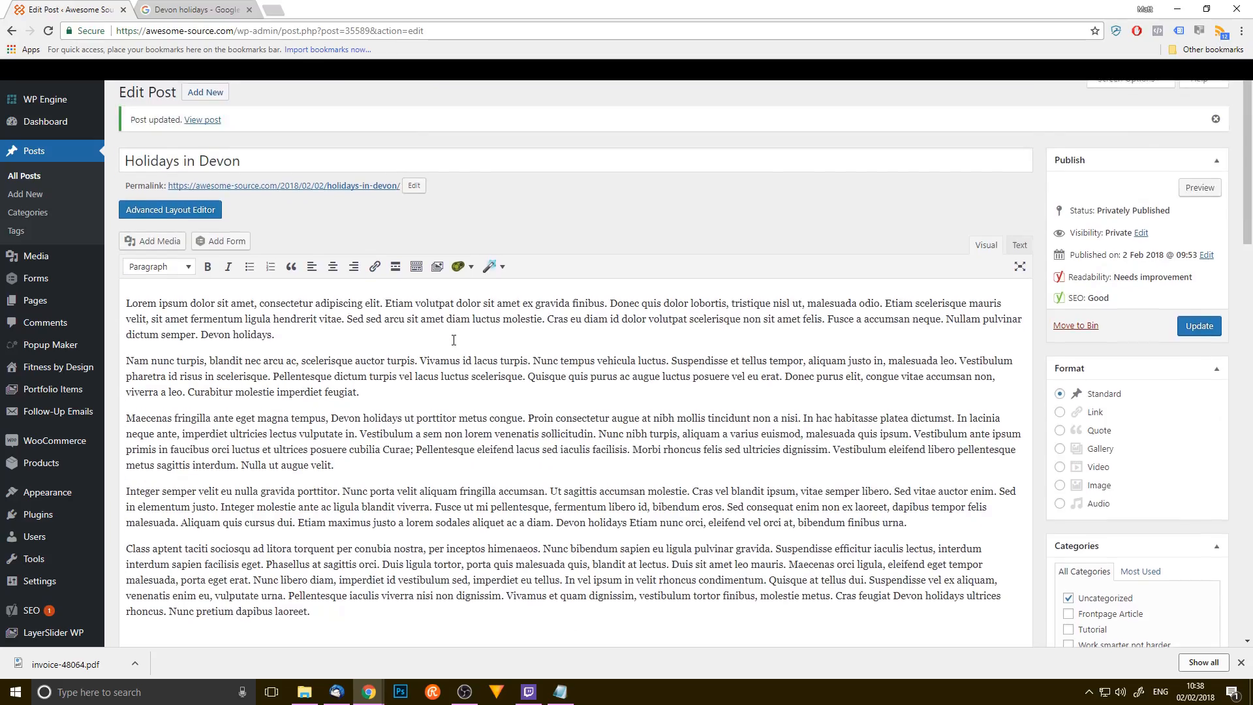
- Remove the stop word "in" from the post's slug in the Yoast snippet editor, making it holidays-devon
triple_click(126, 171)
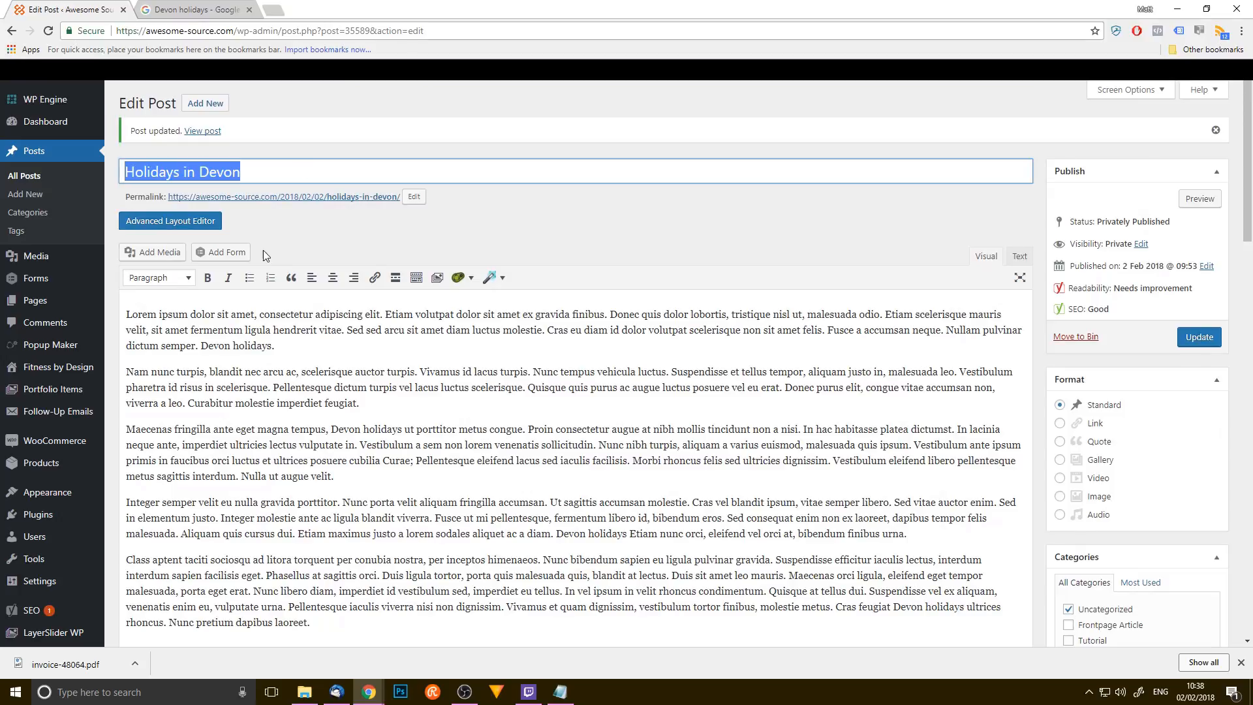
left_click(418, 201)
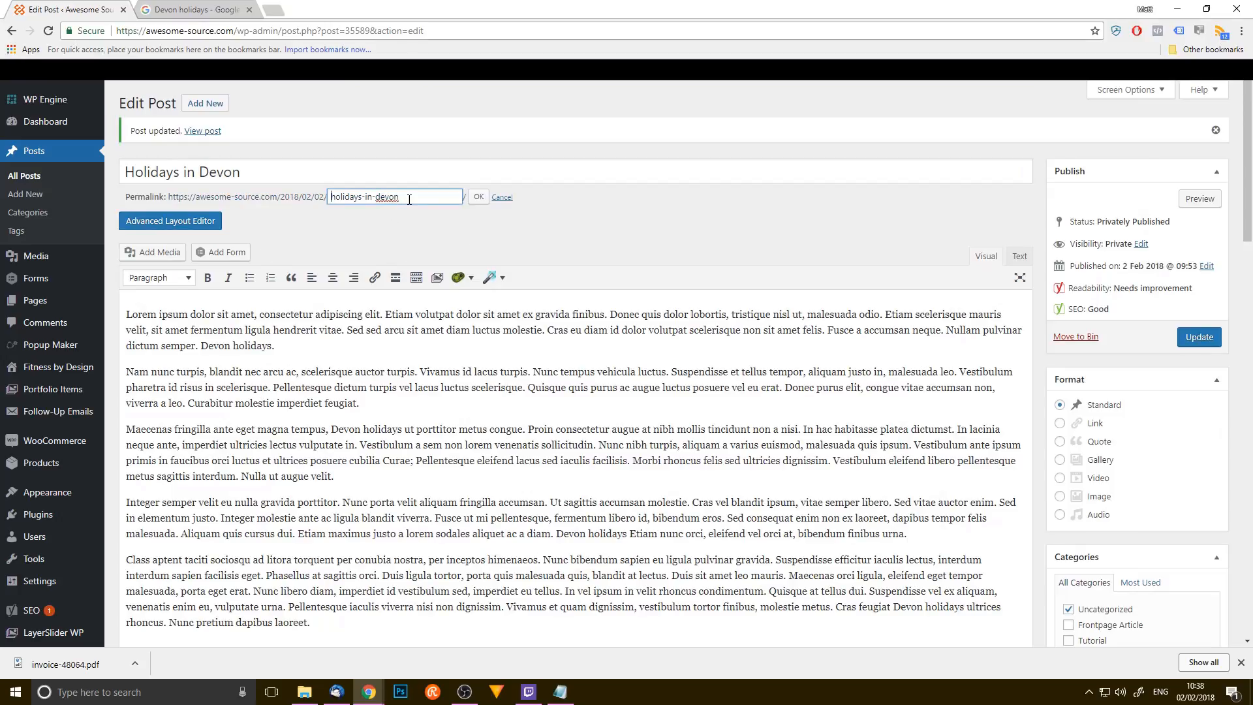
scroll(400, 363, "down", 10)
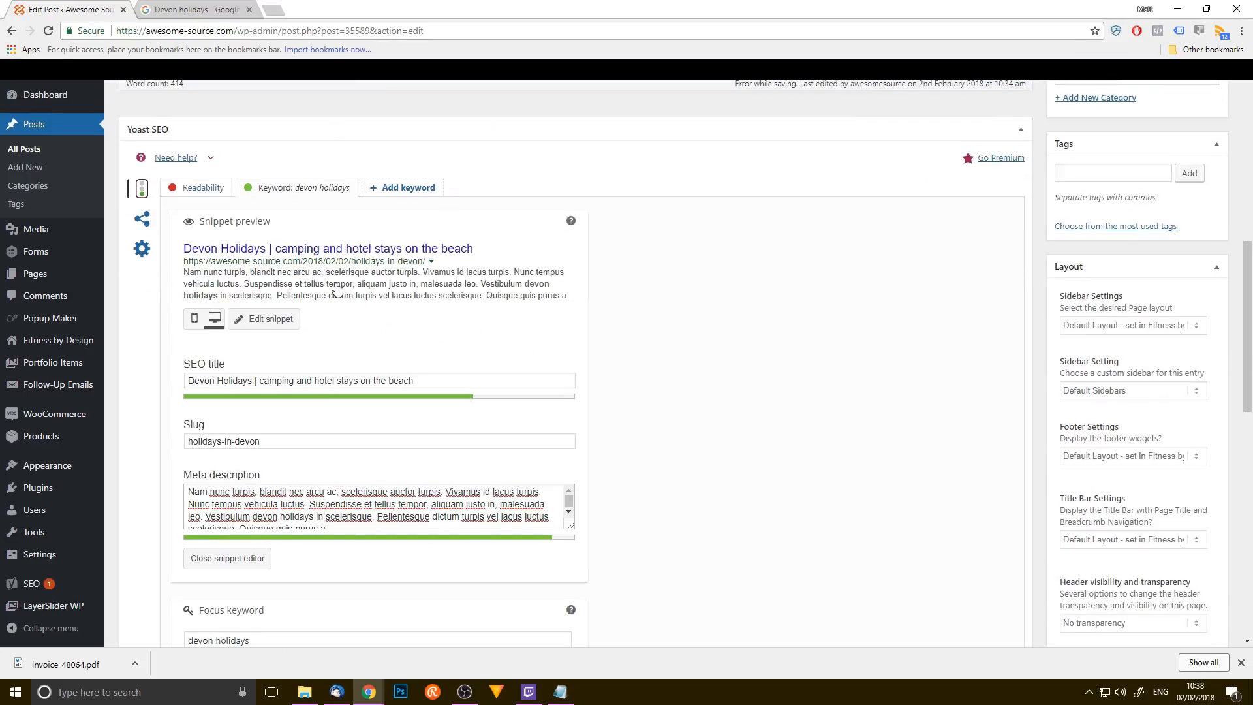
left_click(228, 442)
double_click(228, 442)
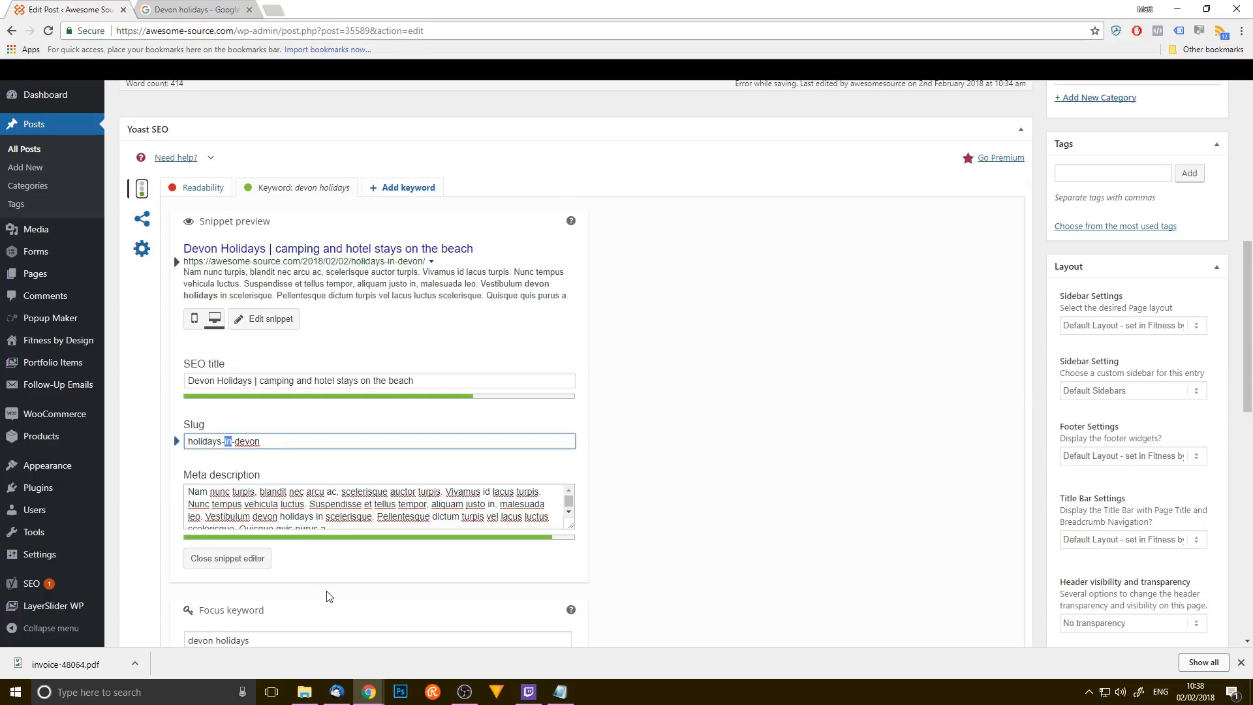
key("BackSpace")
key("BackSpace")
left_click(747, 397)
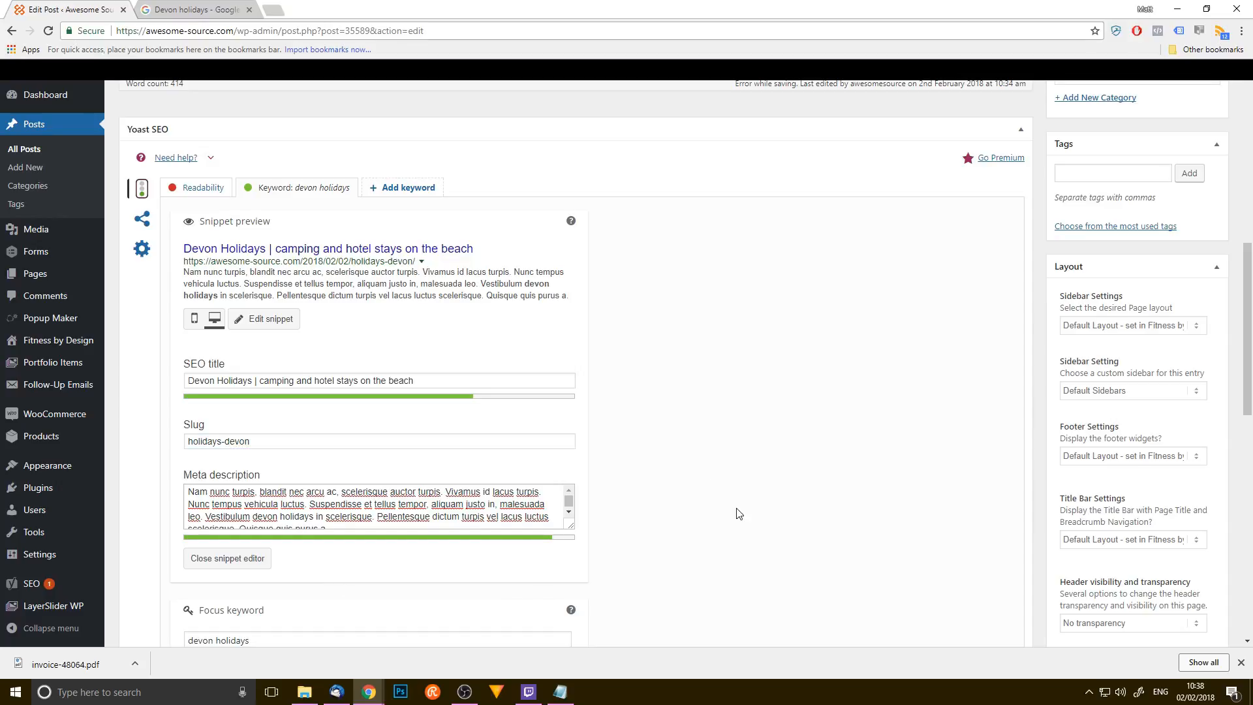
- Examine the SEO analysis for the reused focus keyword, missing images and missing outbound links
scroll(738, 512, "down", 3)
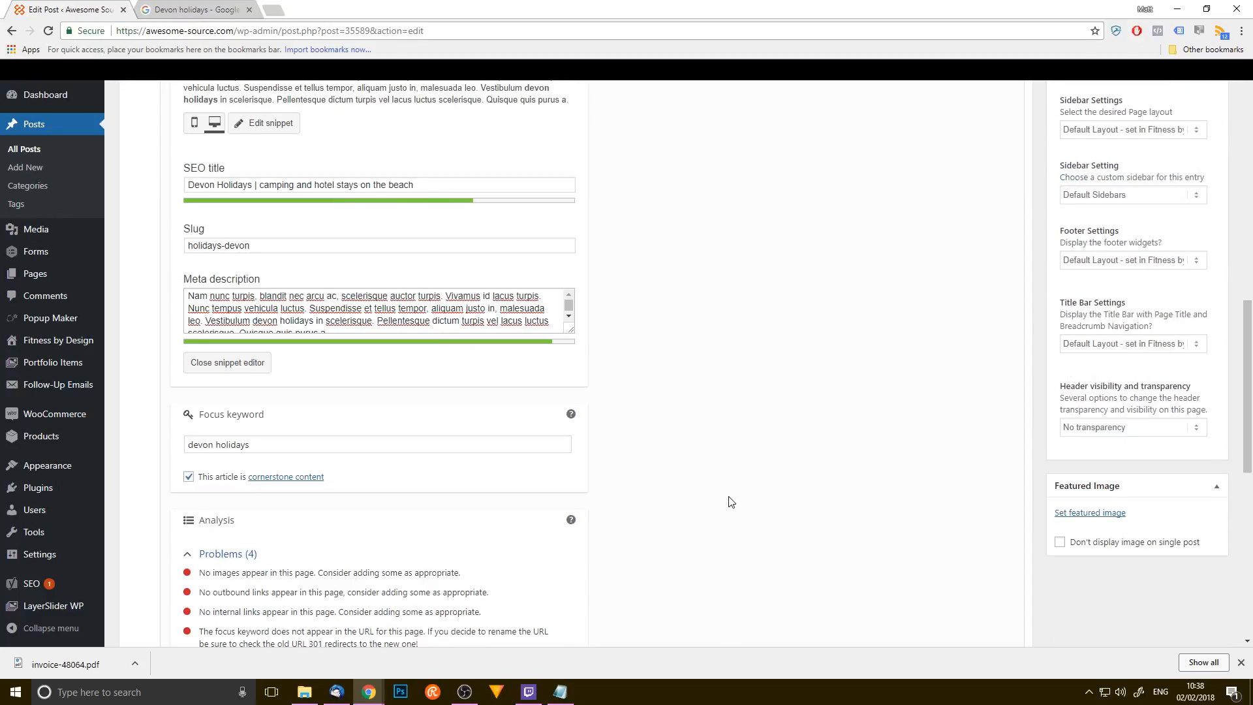
scroll(727, 504, "down", 3)
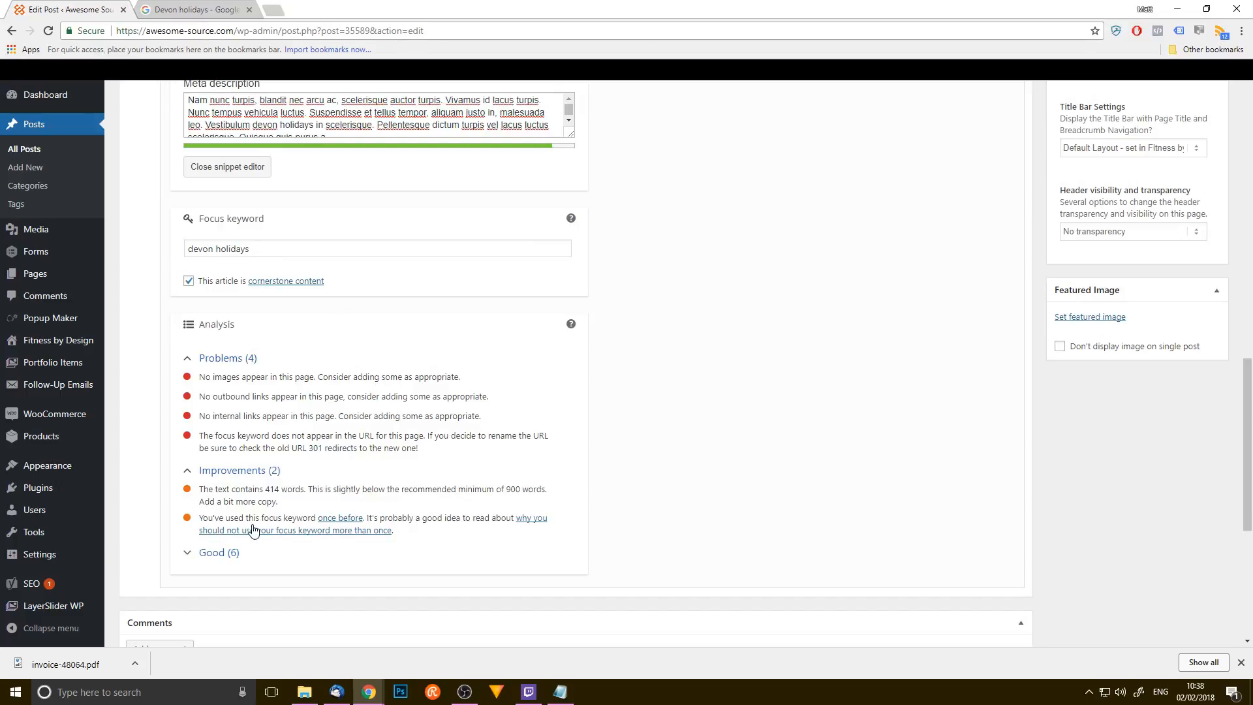
left_click_drag(208, 519, 303, 519)
scroll(486, 444, "up", 1)
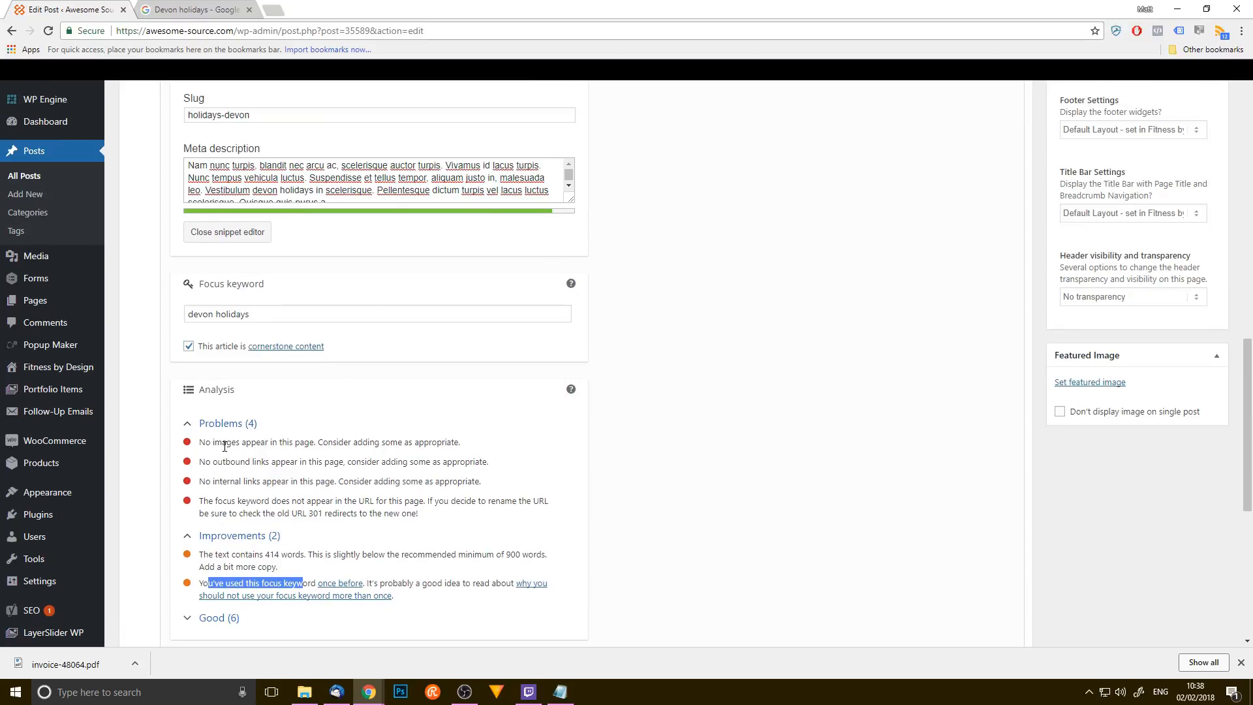
left_click_drag(214, 442, 339, 441)
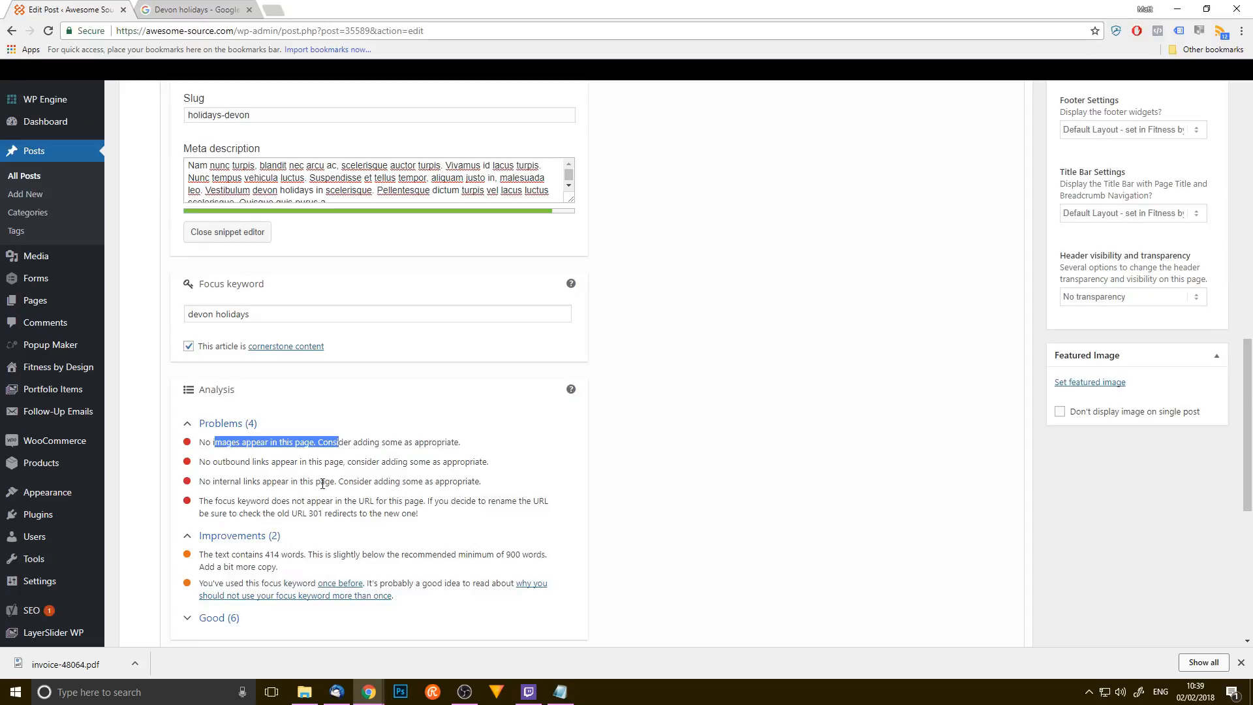
left_click(365, 445)
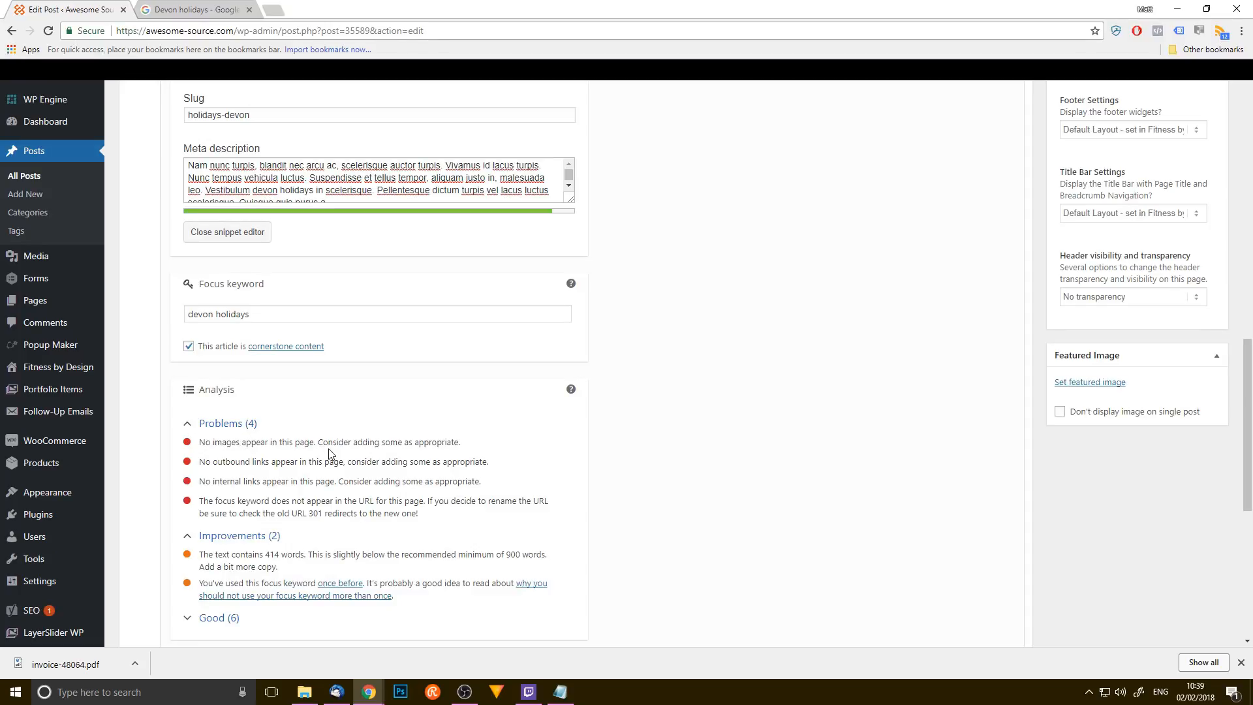
left_click_drag(218, 461, 335, 461)
left_click(236, 460)
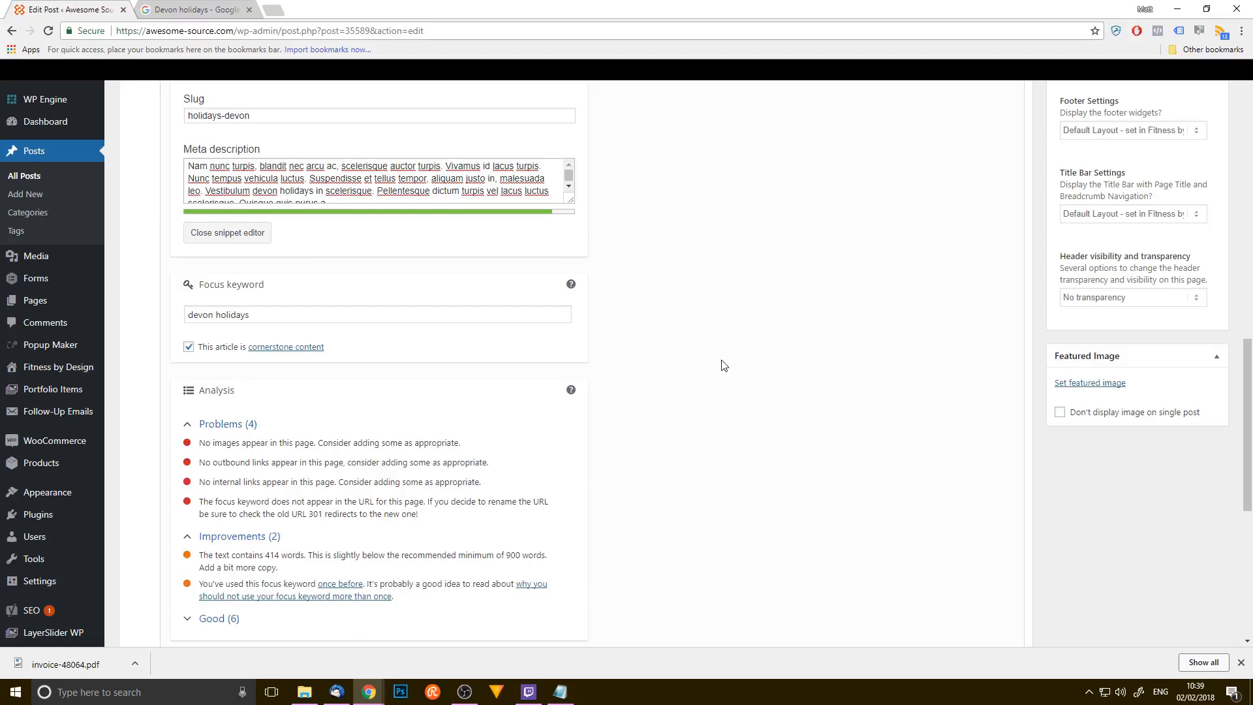
scroll(719, 358, "up", 10)
left_click_drag(389, 273, 526, 273)
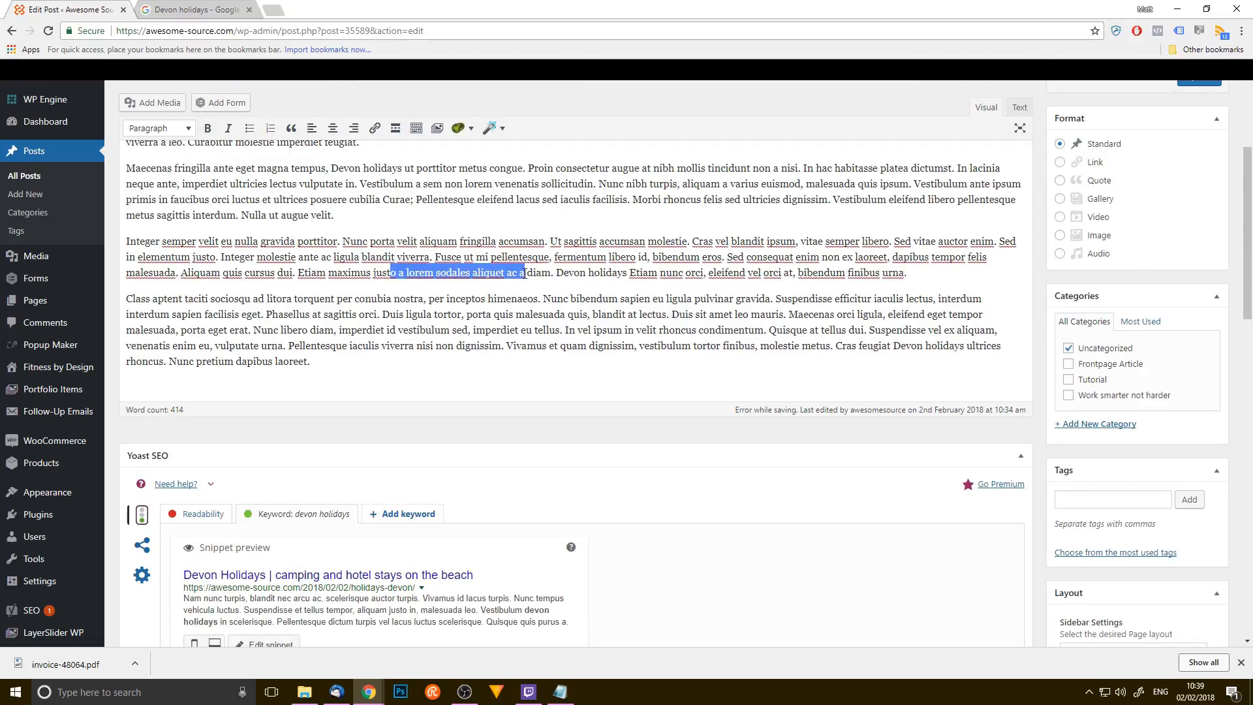
left_click(374, 128)
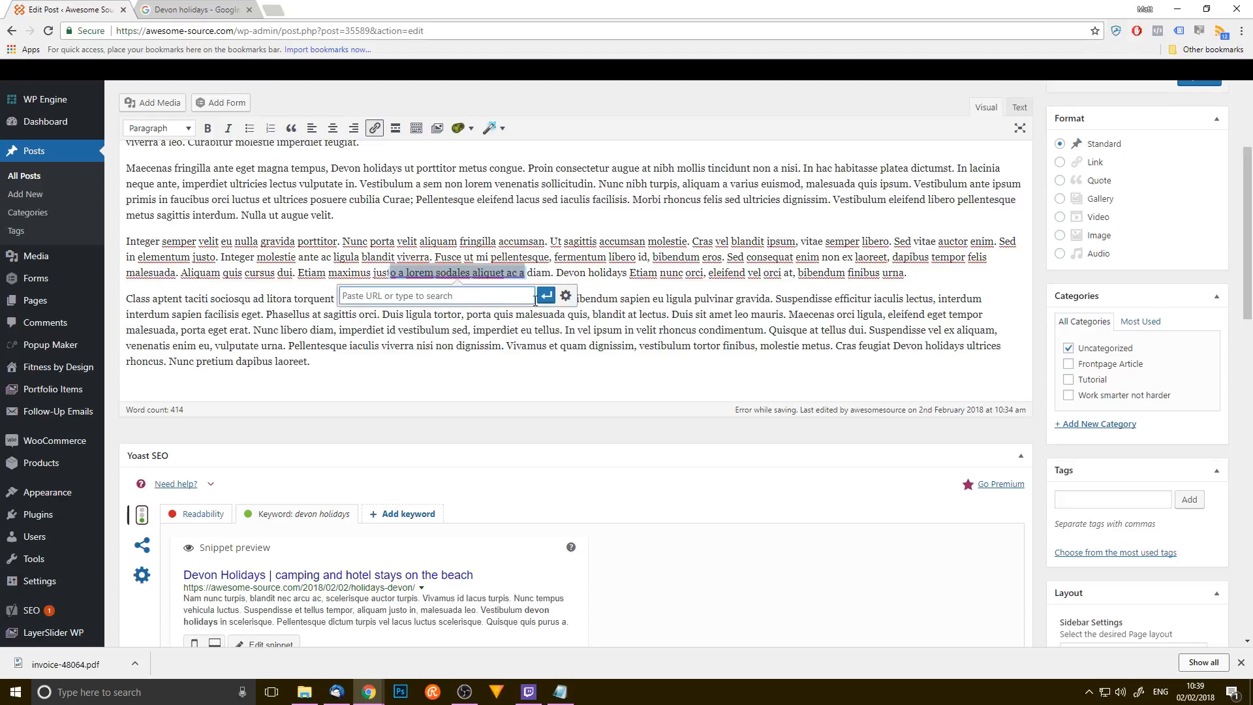
left_click(750, 570)
- Examine the analysis problems about internal links and the focus keyword in the URL
scroll(744, 555, "down", 12)
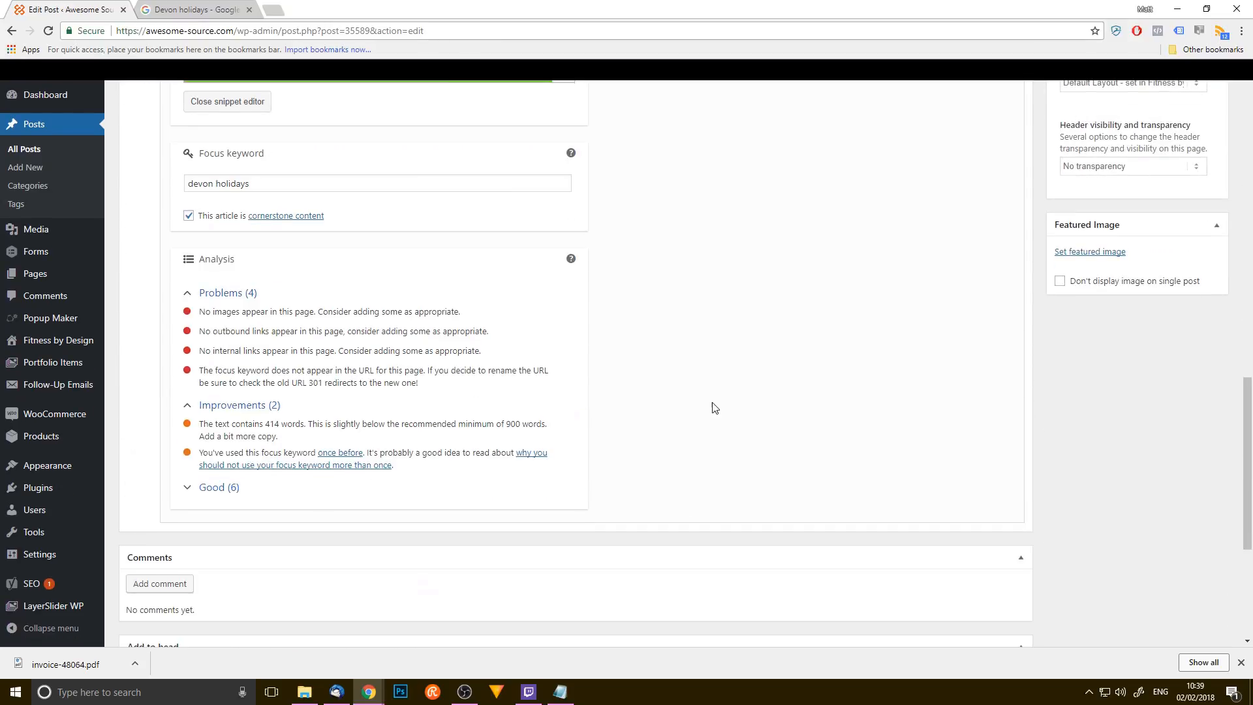
left_click_drag(223, 350, 475, 350)
left_click_drag(213, 370, 352, 371)
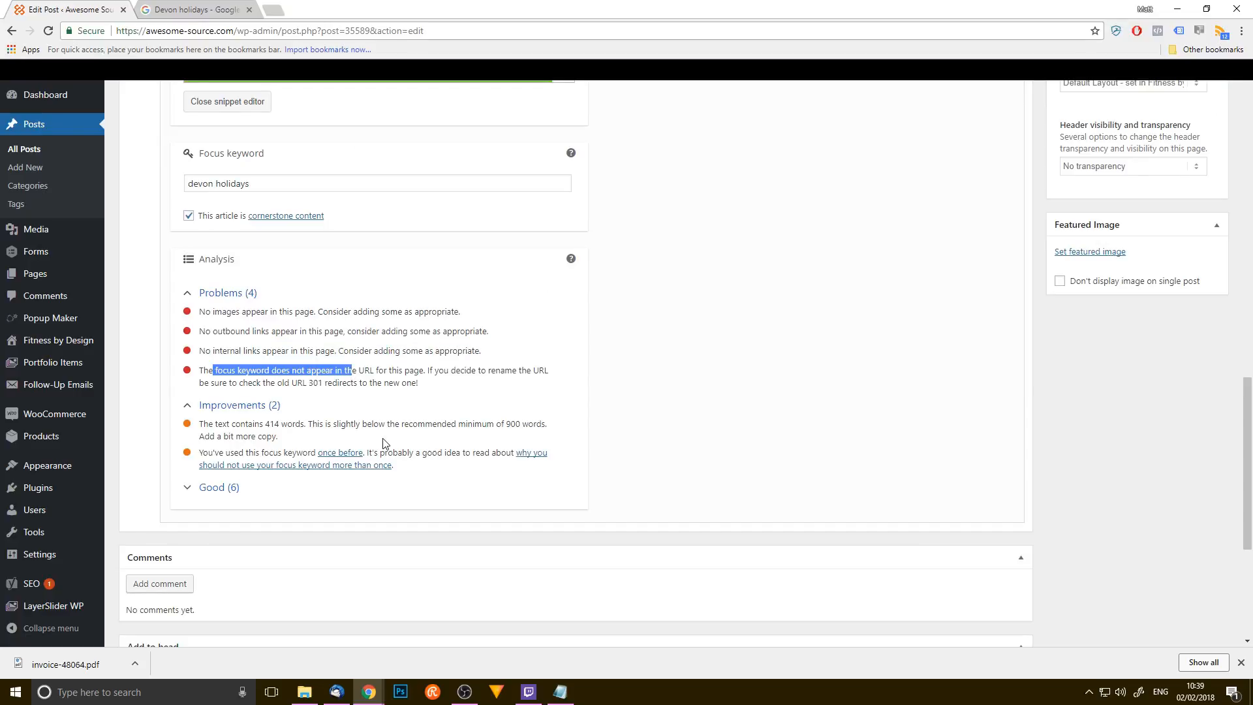
- Replace the slug with the copied focus keyword "devon holidays" and update the post
scroll(392, 412, "up", 2)
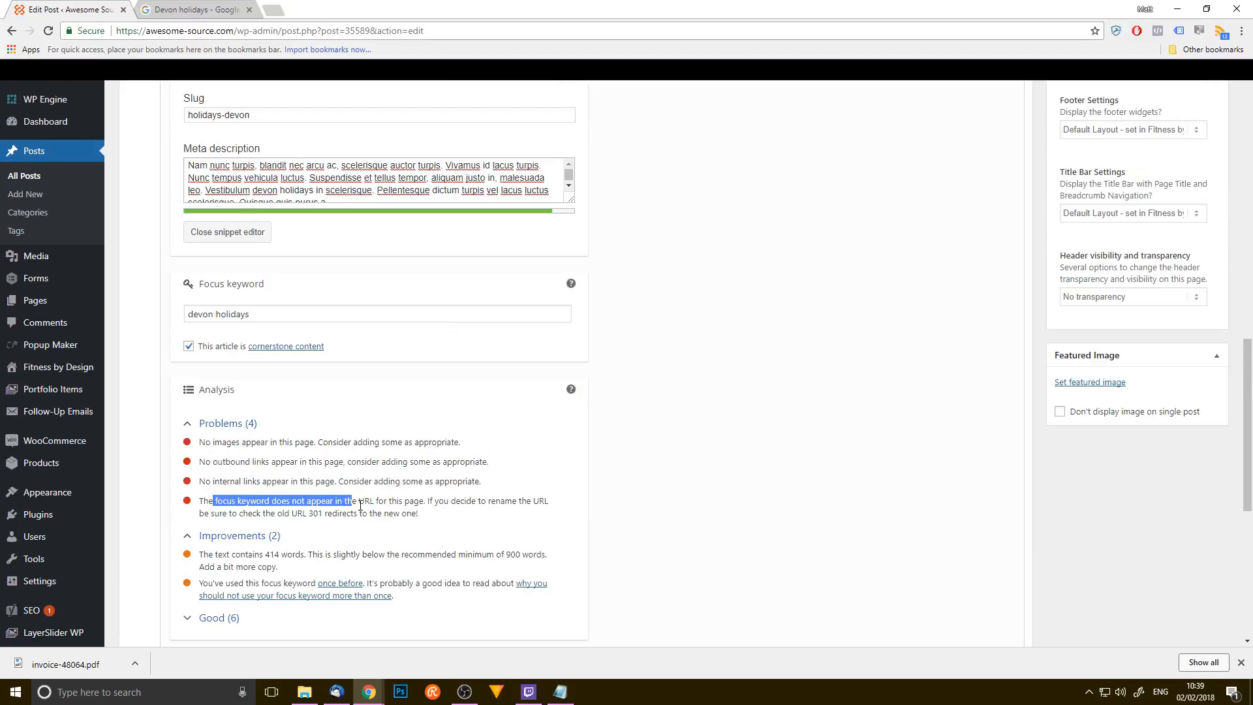
scroll(264, 246, "up", 2)
left_click(263, 246)
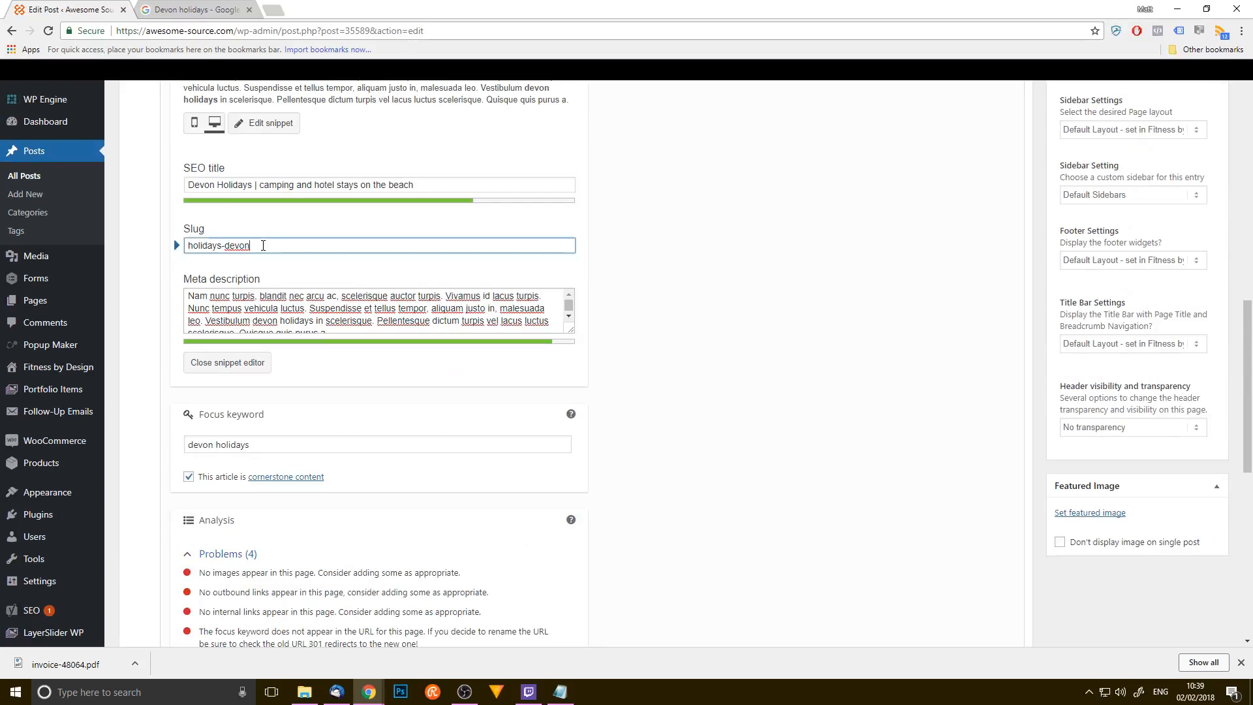
left_click_drag(280, 444, 179, 446)
key("ctrl+c")
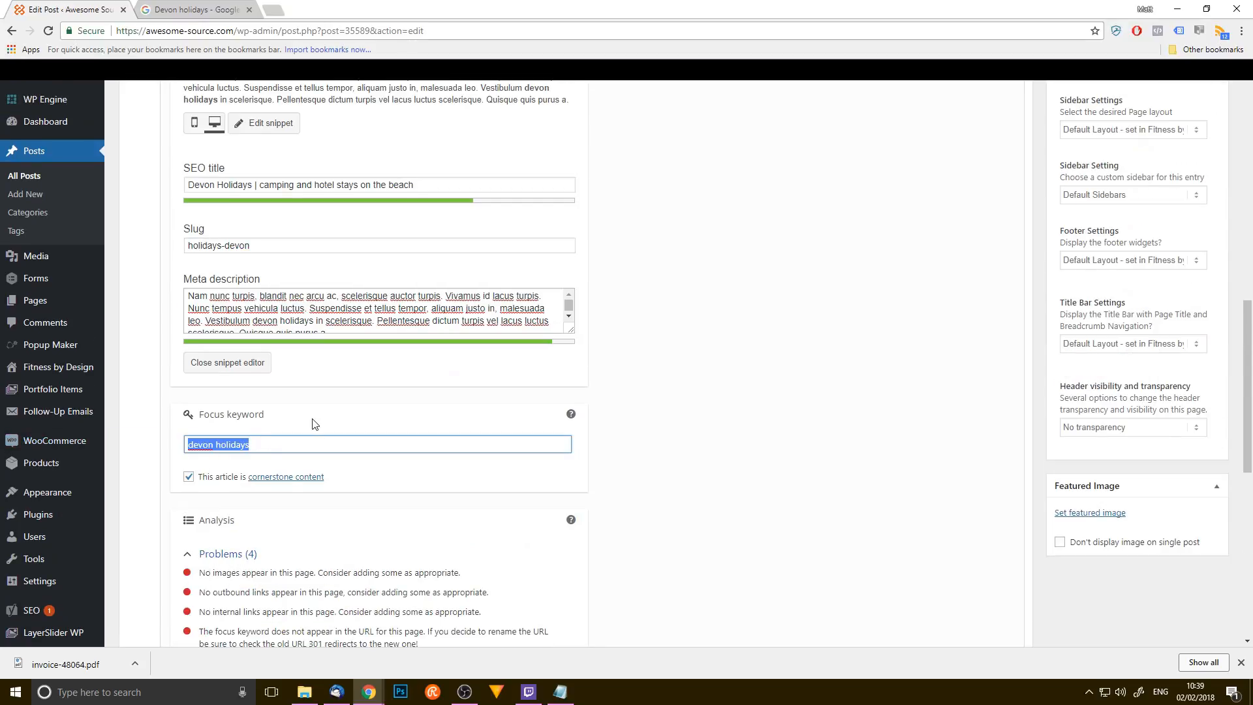
scroll(320, 238, "up", 2)
left_click(273, 197)
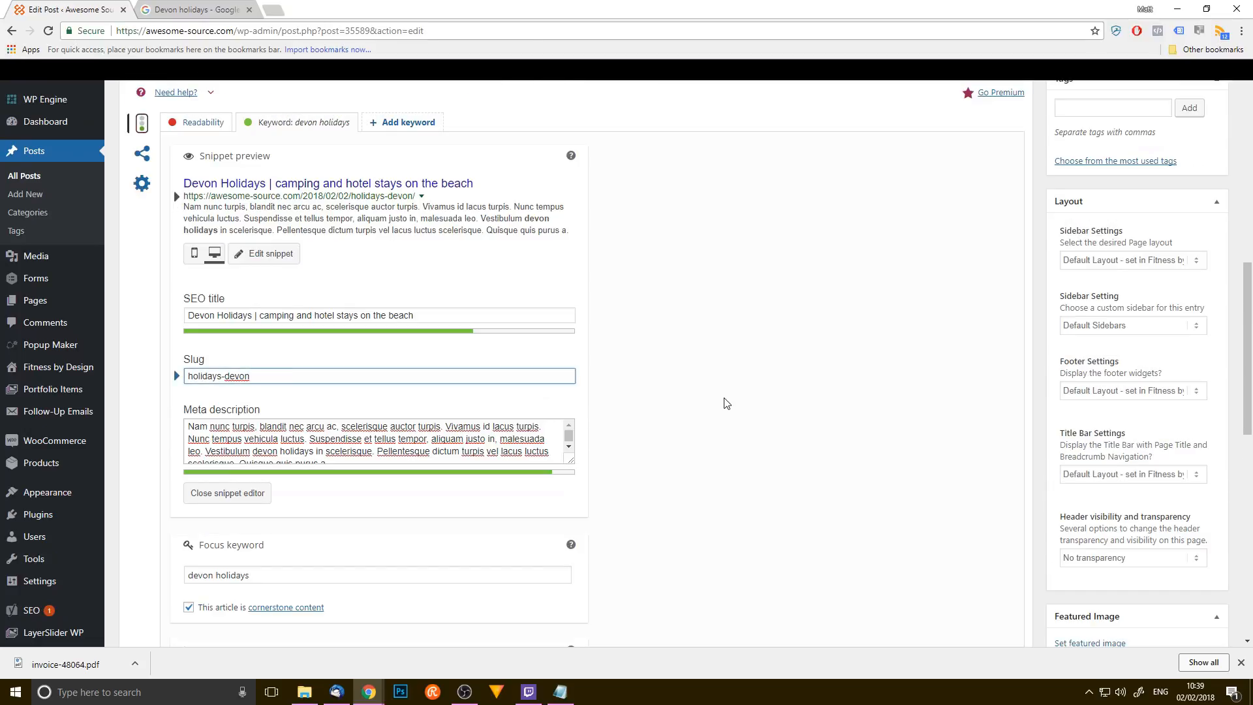
key("ctrl+a")
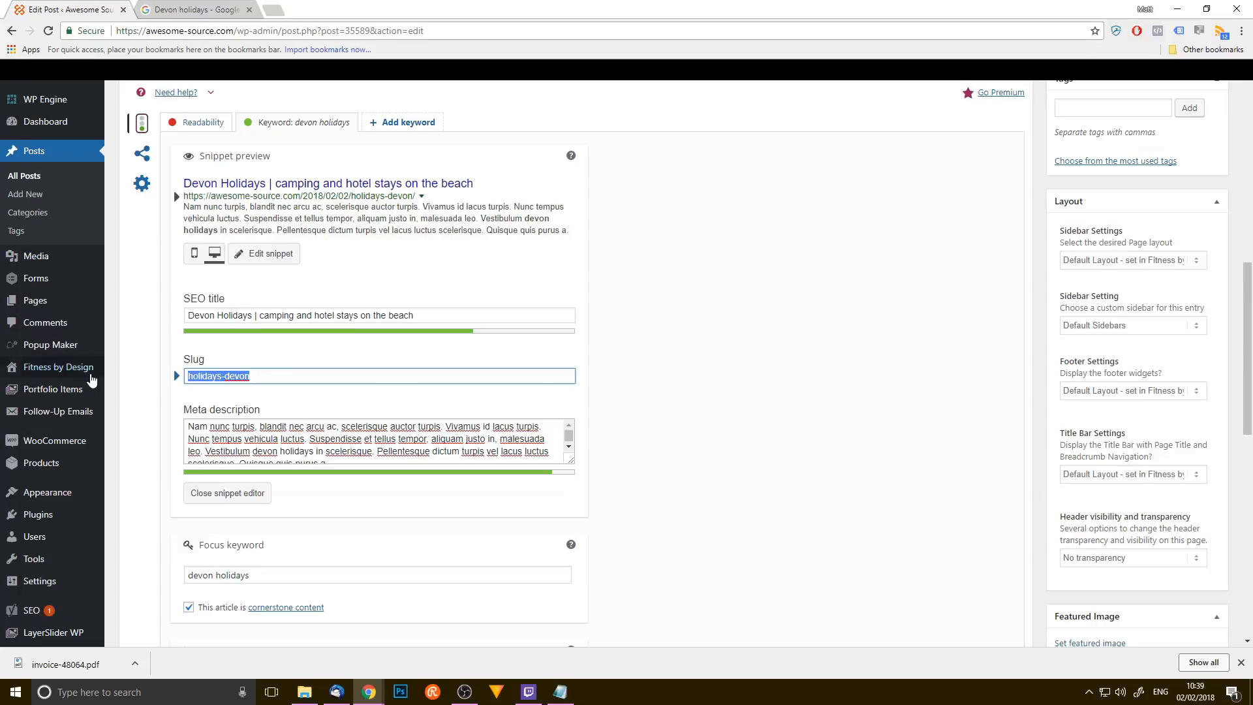
key("ctrl+v")
left_click(789, 403)
scroll(884, 410, "up", 15)
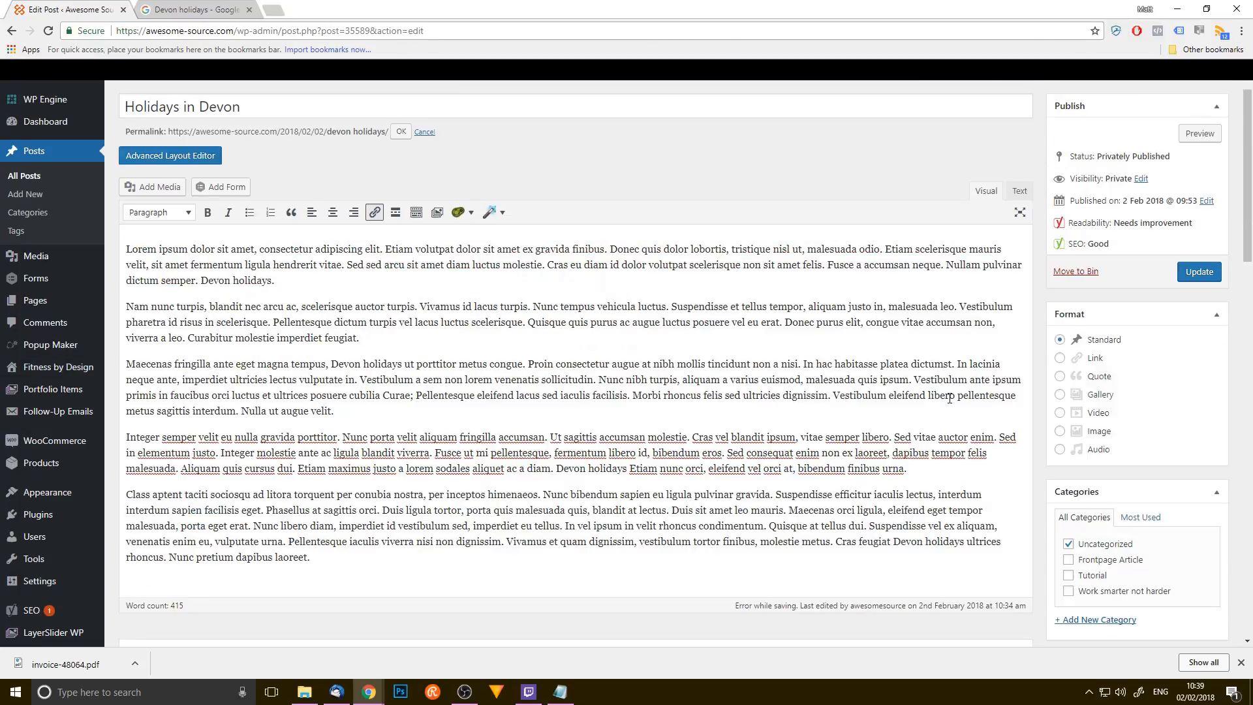
left_click(1200, 272)
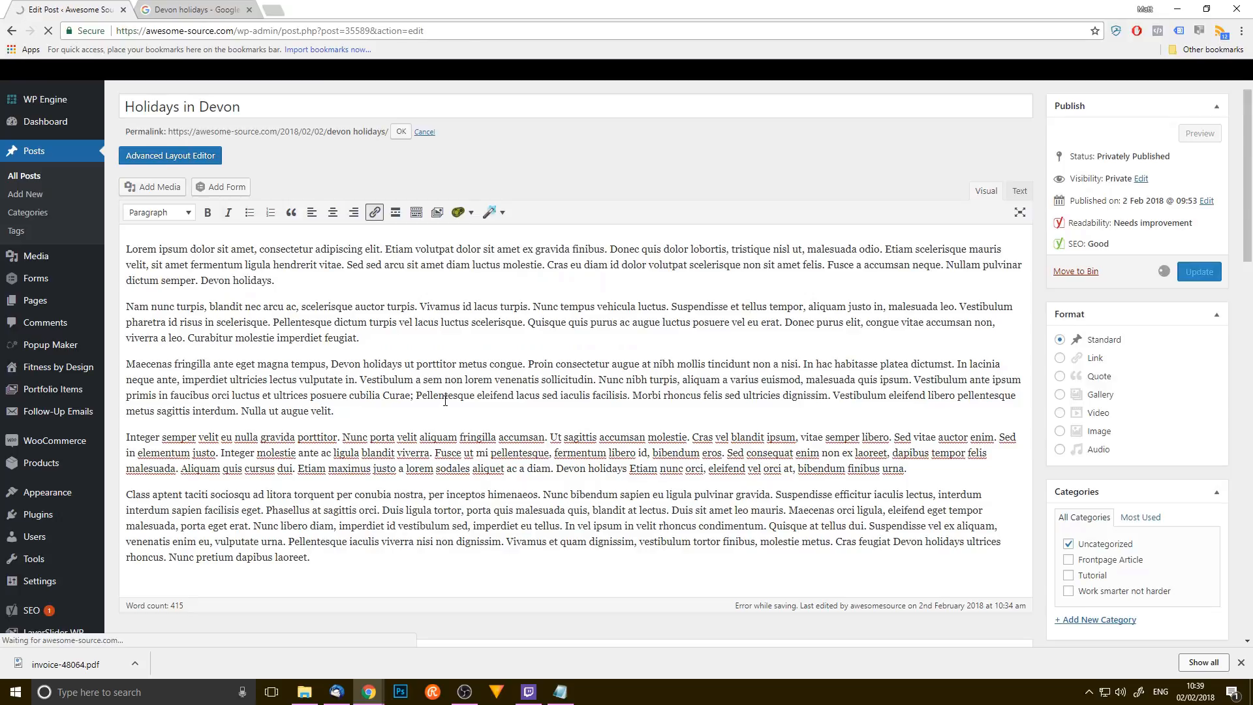
- Review the updated snippet preview and the image and link problems in the SEO analysis
scroll(466, 501, "down", 7)
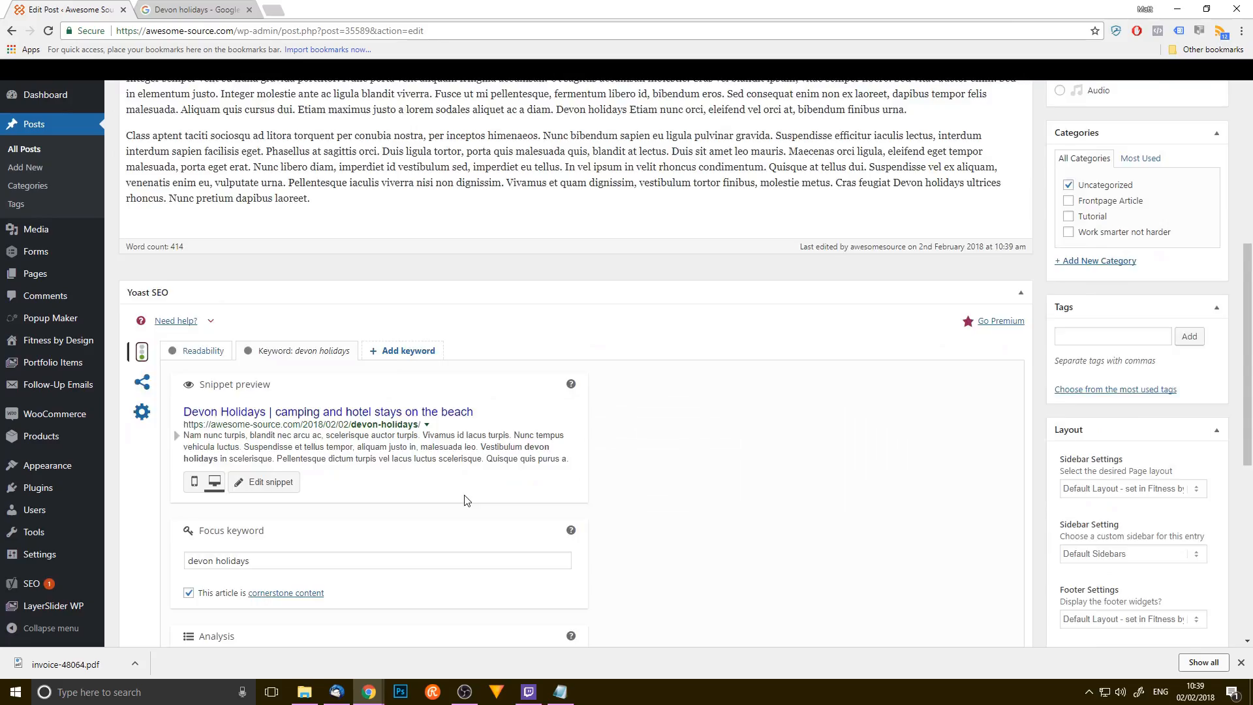
scroll(467, 500, "down", 5)
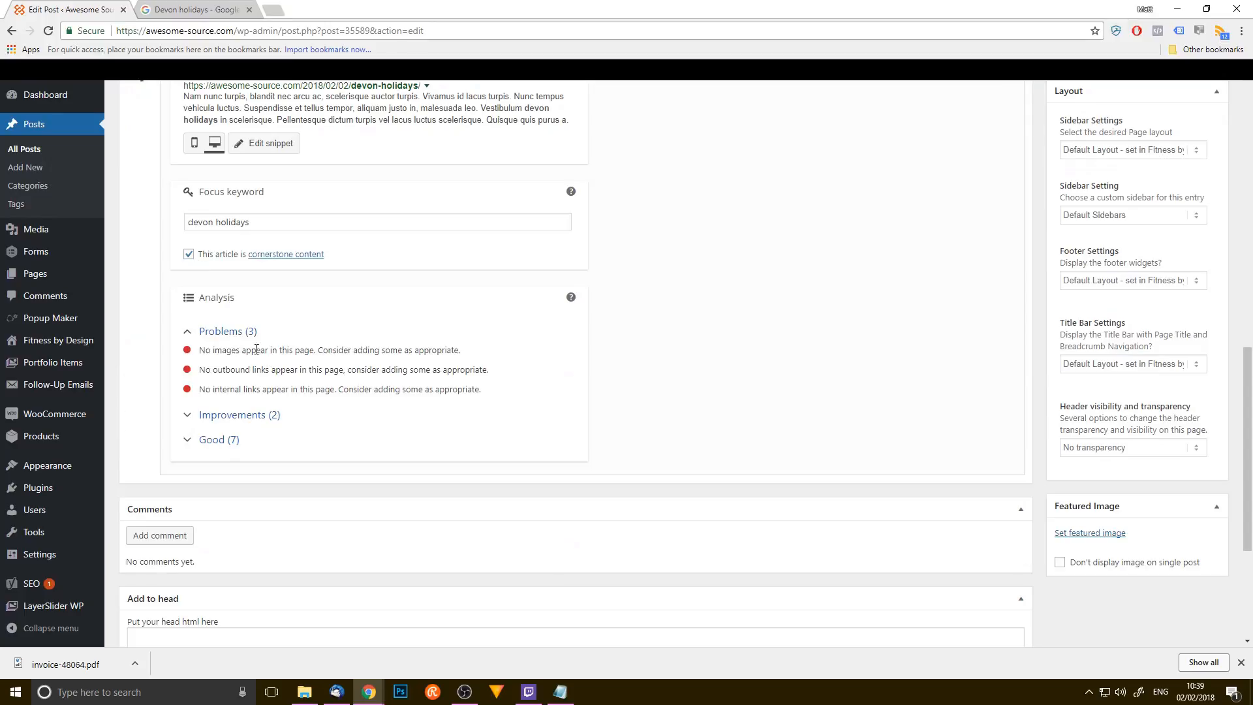
left_click_drag(213, 389, 355, 390)
left_click_drag(222, 350, 333, 351)
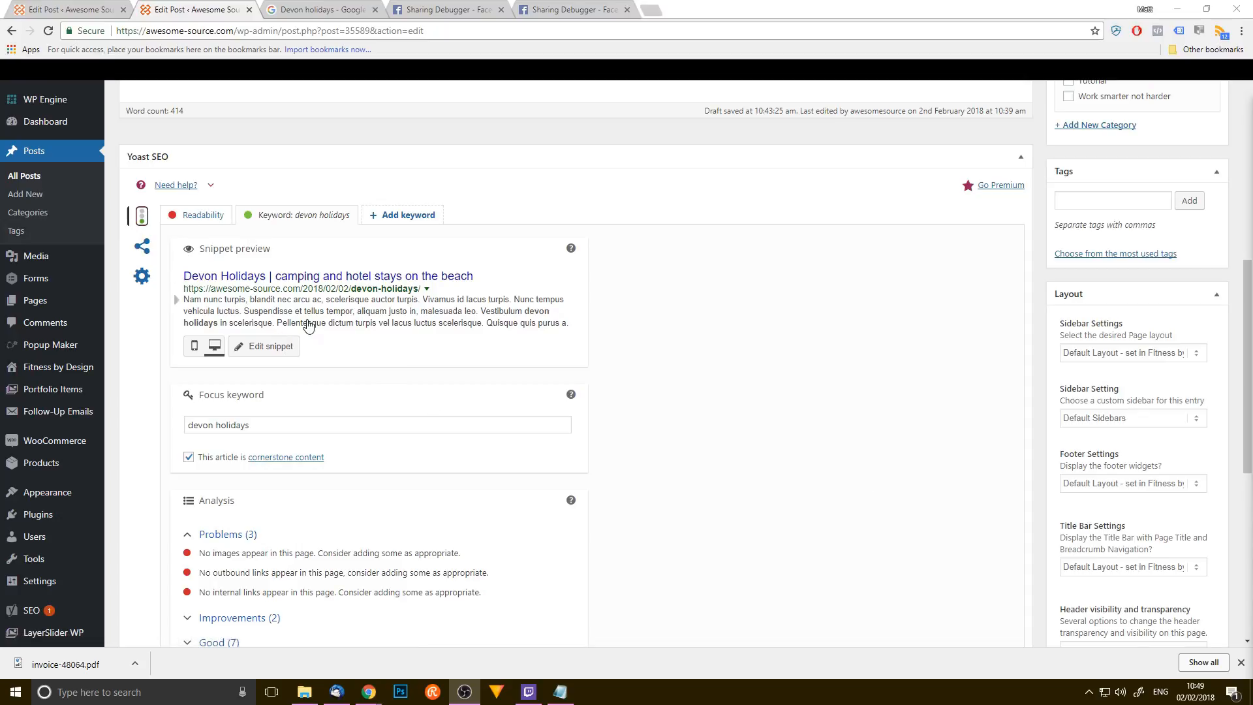
- Examine the readability analysis, including the problems about sentence difficulty, subheadings and transition words
left_click(198, 216)
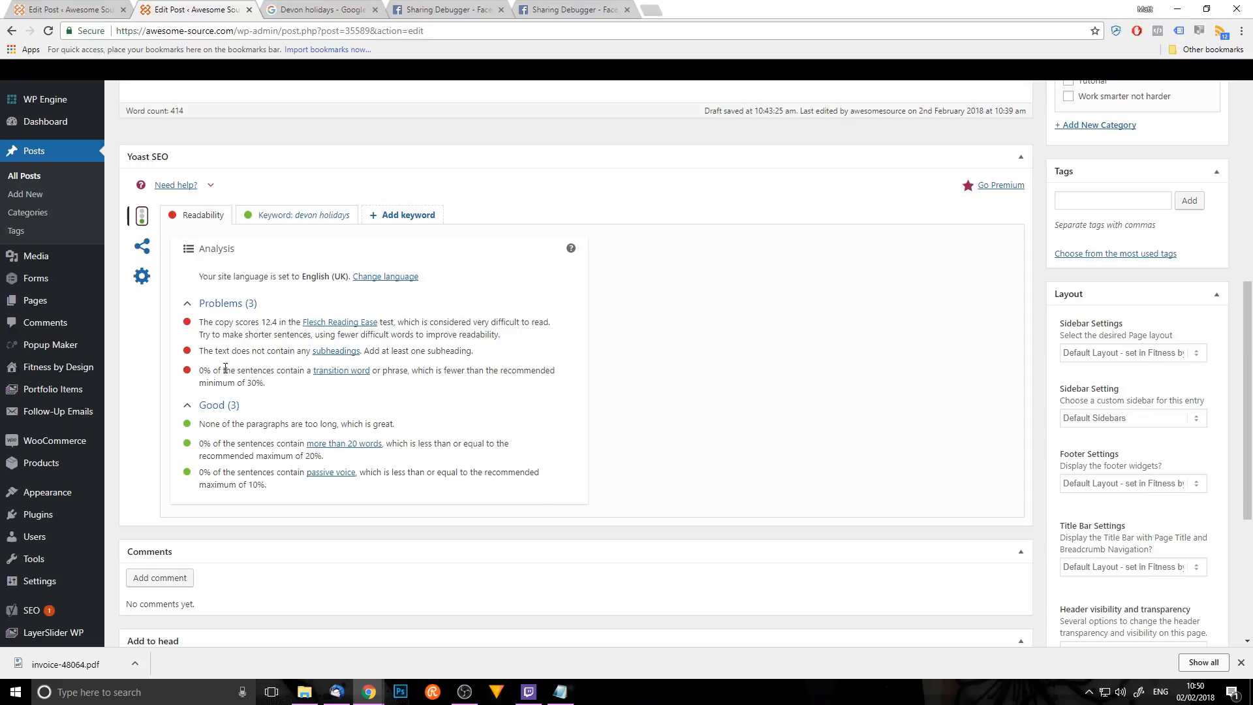
left_click_drag(225, 369, 278, 335)
scroll(333, 457, "up", 1)
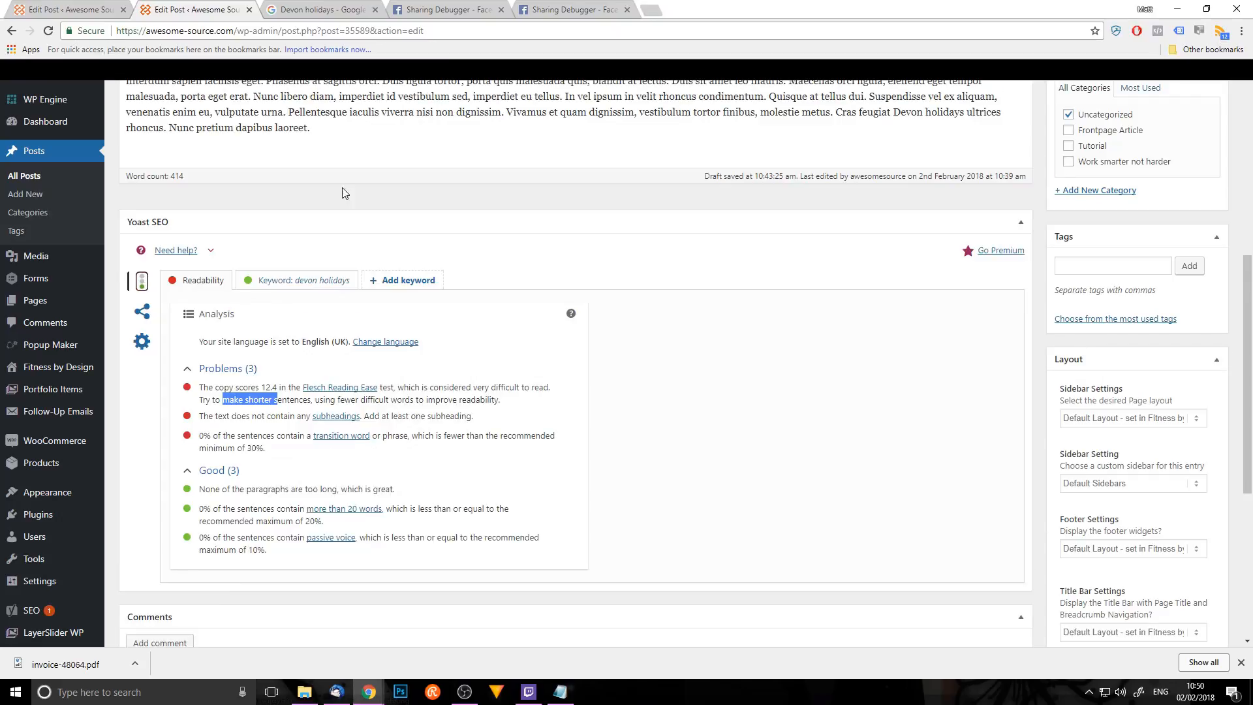
- Examine the post's Facebook and Twitter sharing settings, including the Facebook title, description and image fields
left_click(143, 316)
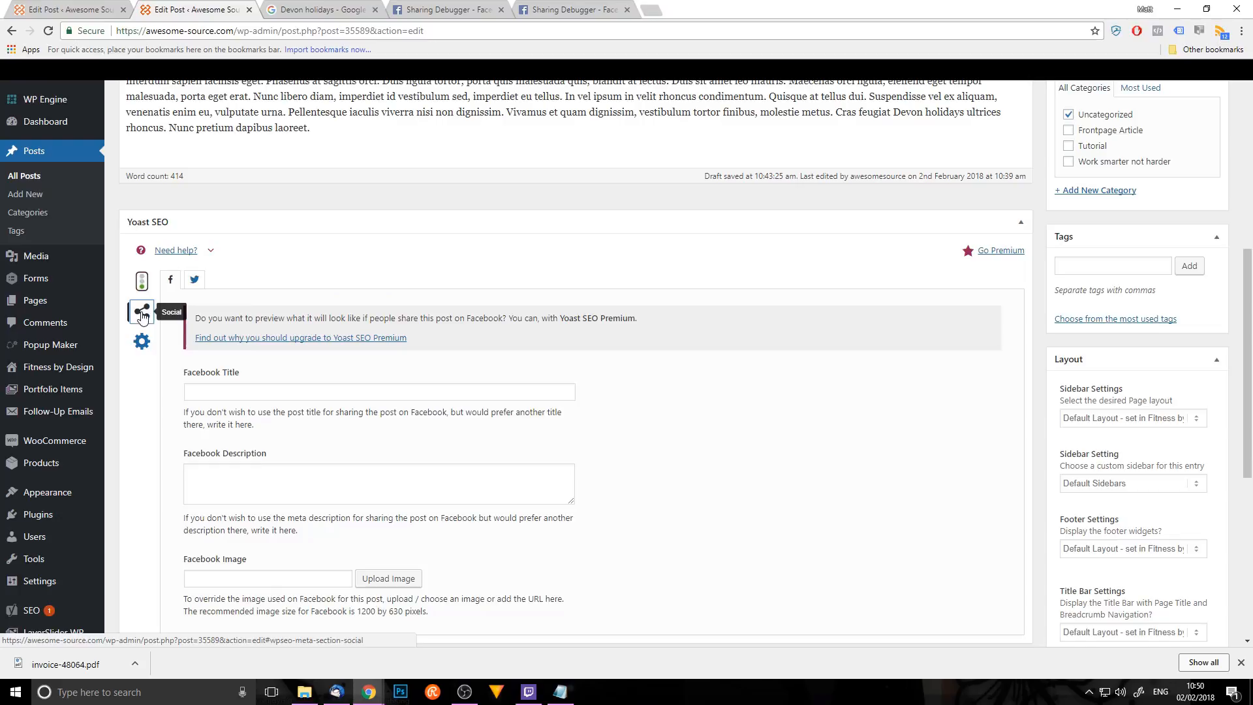
left_click(194, 279)
left_click(171, 280)
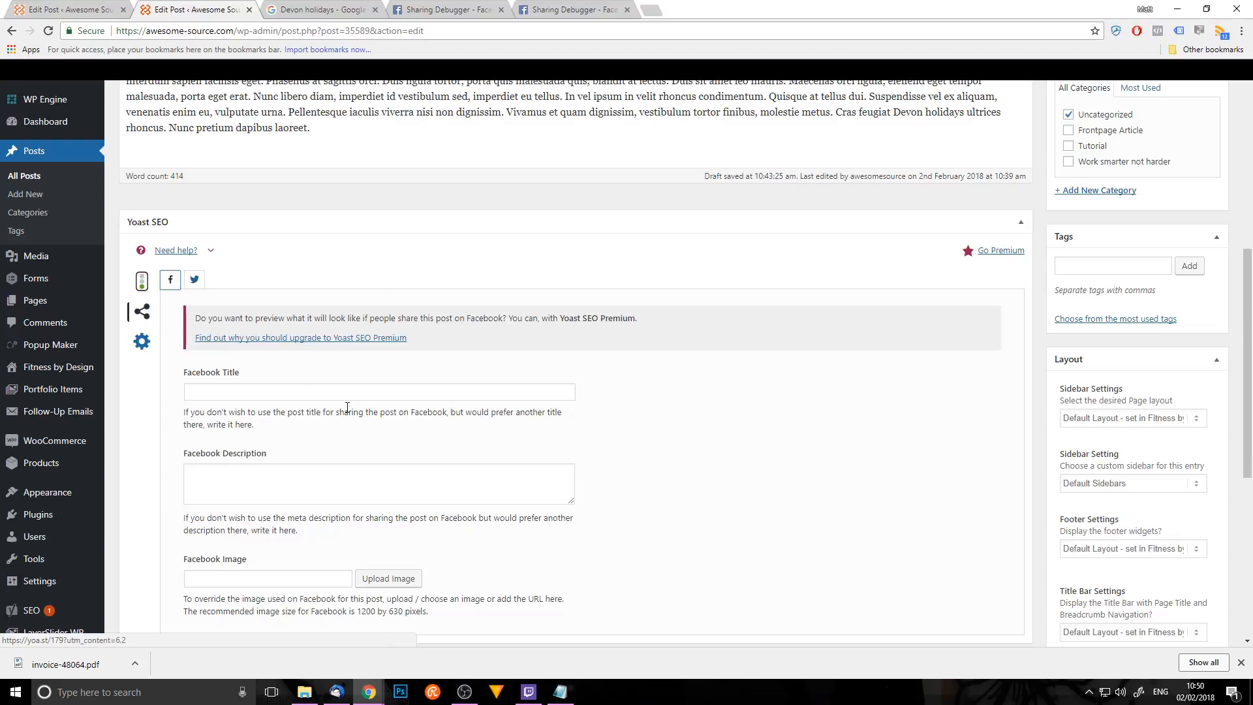
left_click(266, 394)
key("Tab")
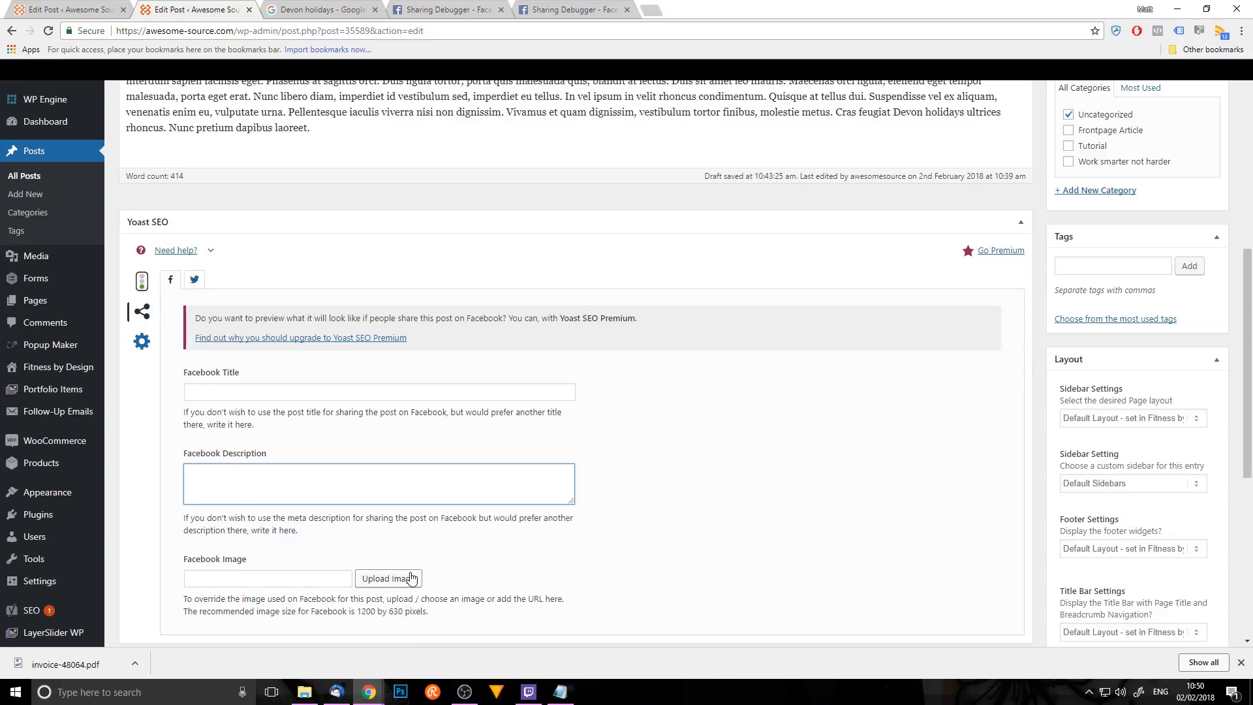
scroll(417, 572, "down", 2)
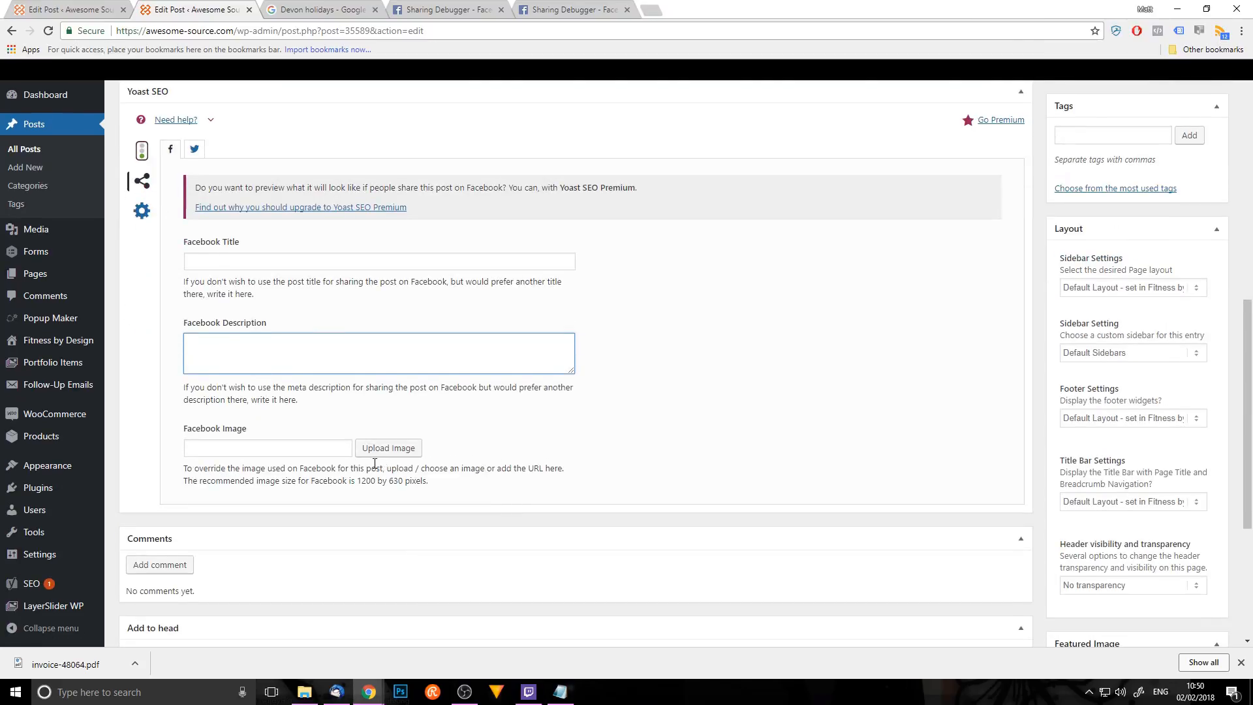
left_click(275, 452)
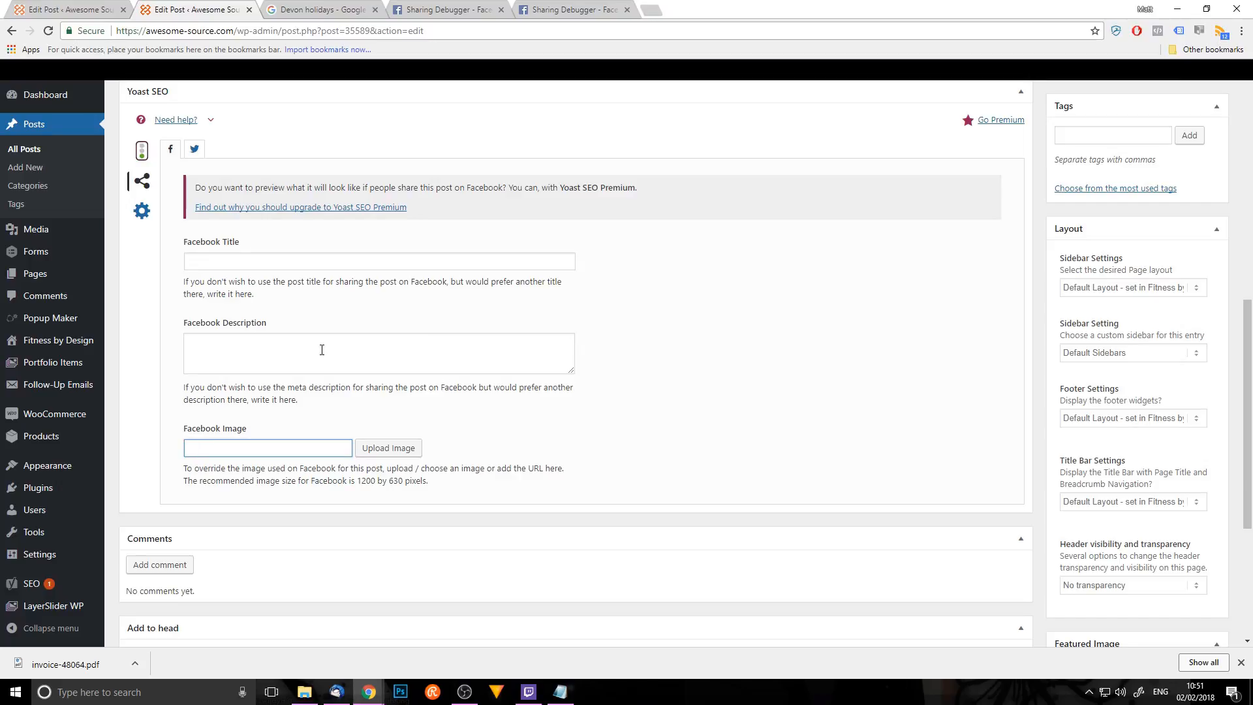
- Switch to Facebook's Sharing Debugger and reopen it from the "facebook sharing debugger" Google results with an empty URL field
left_click(578, 11)
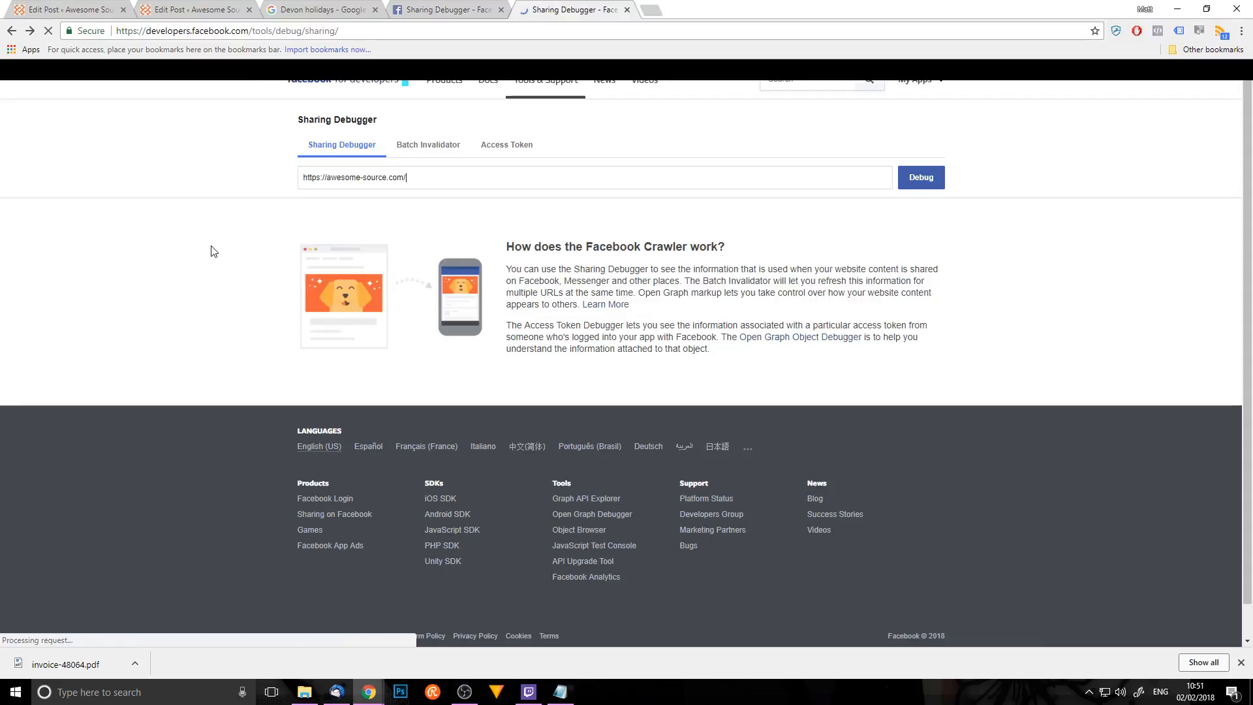
key("alt+Left")
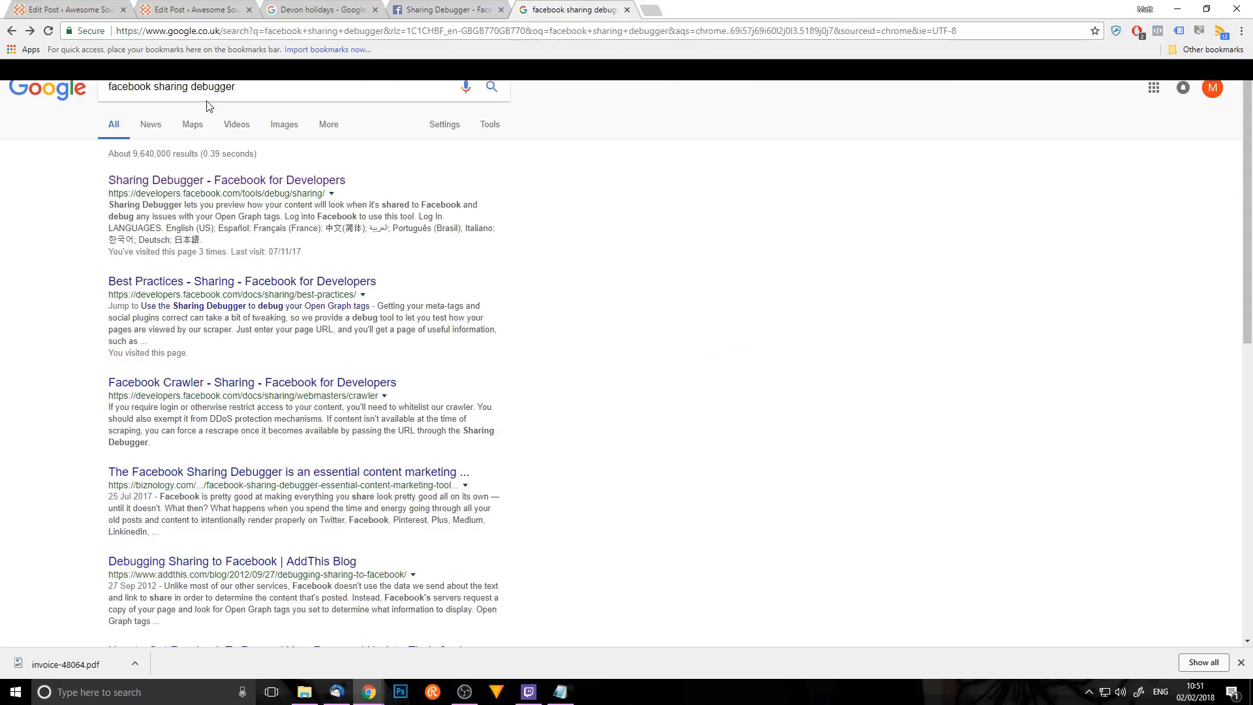
left_click(293, 186)
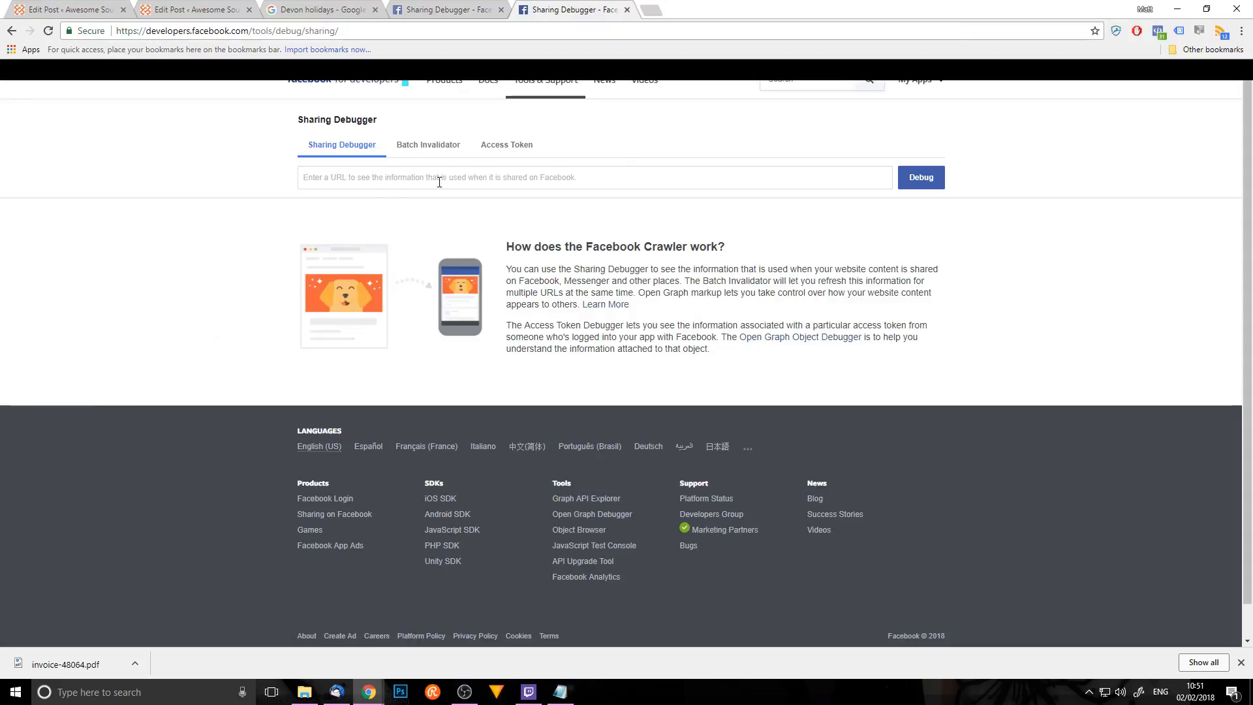
- Copy the "Holidays in Devon" post's permalink from its edit page into the Sharing Debugger's URL field
left_click(203, 7)
scroll(441, 284, "up", 4)
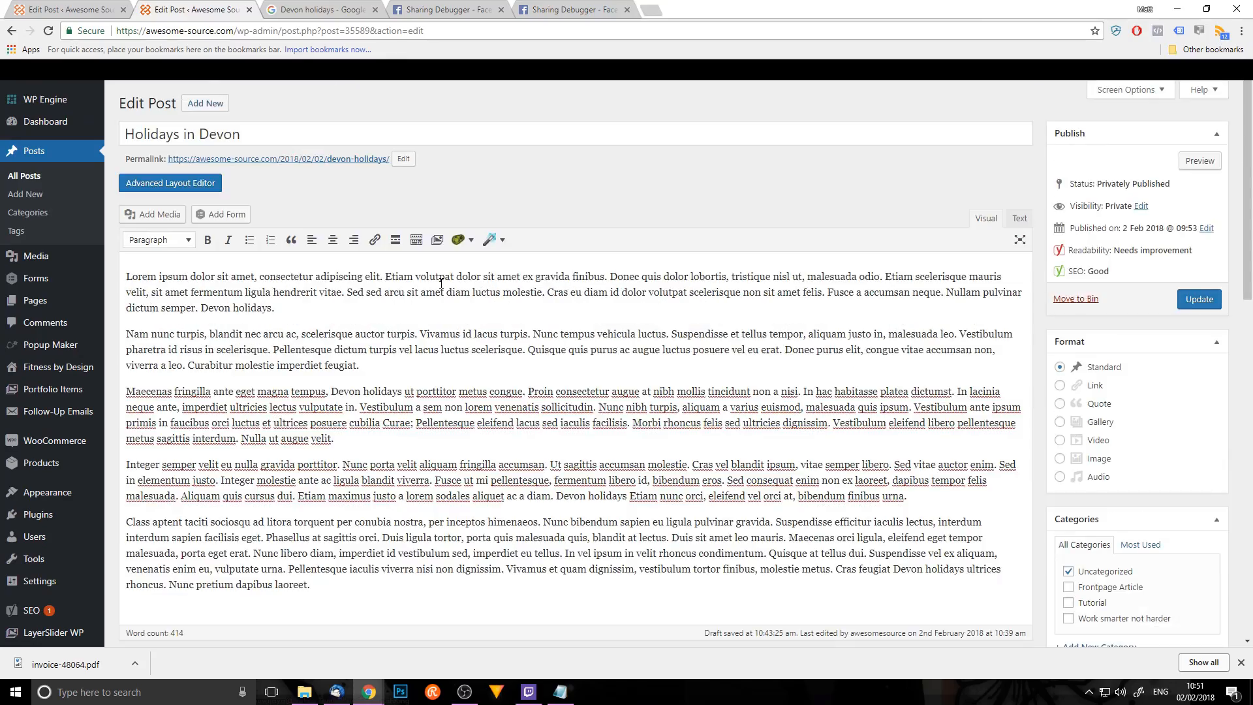
right_click(367, 158)
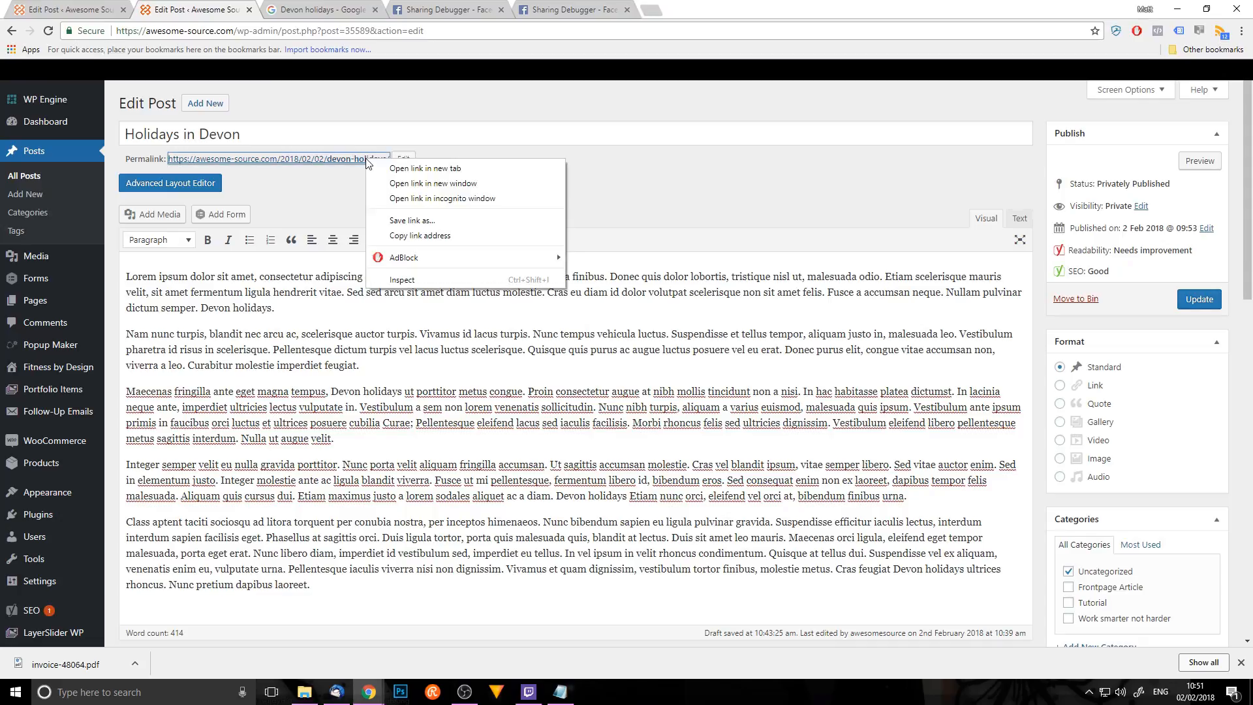
left_click(455, 236)
left_click(573, 9)
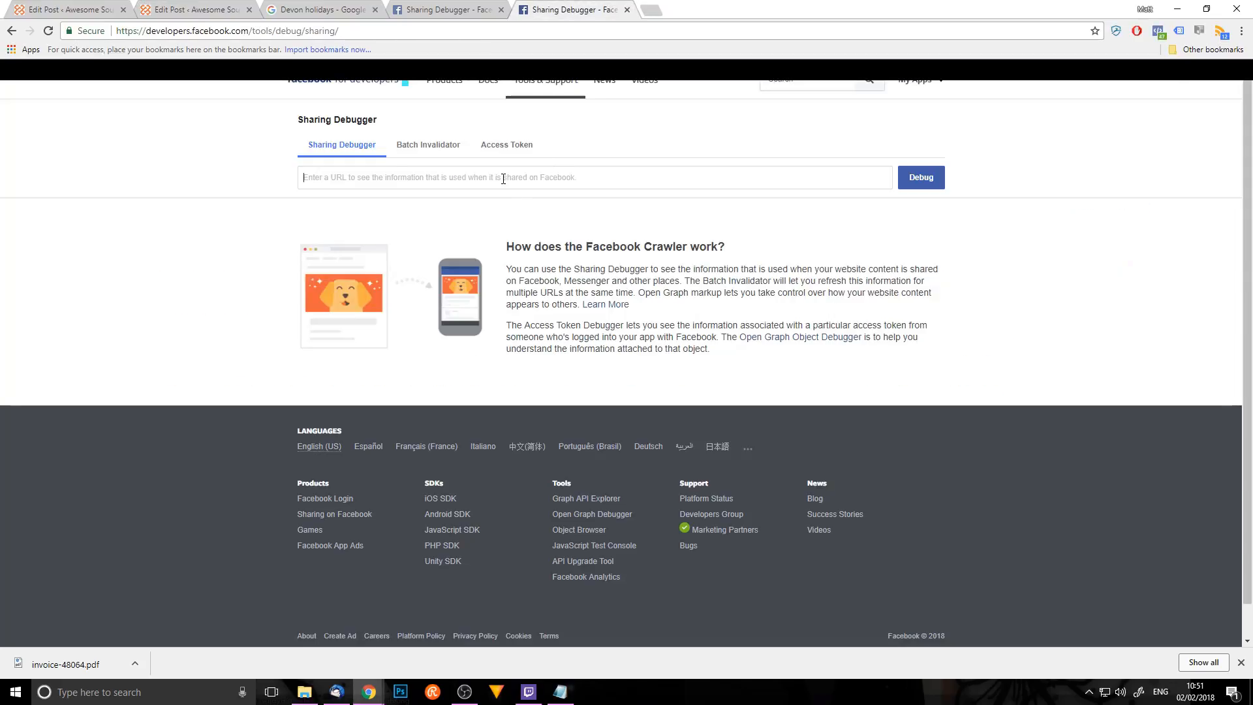
key("ctrl+v")
left_click_drag(504, 177, 405, 178)
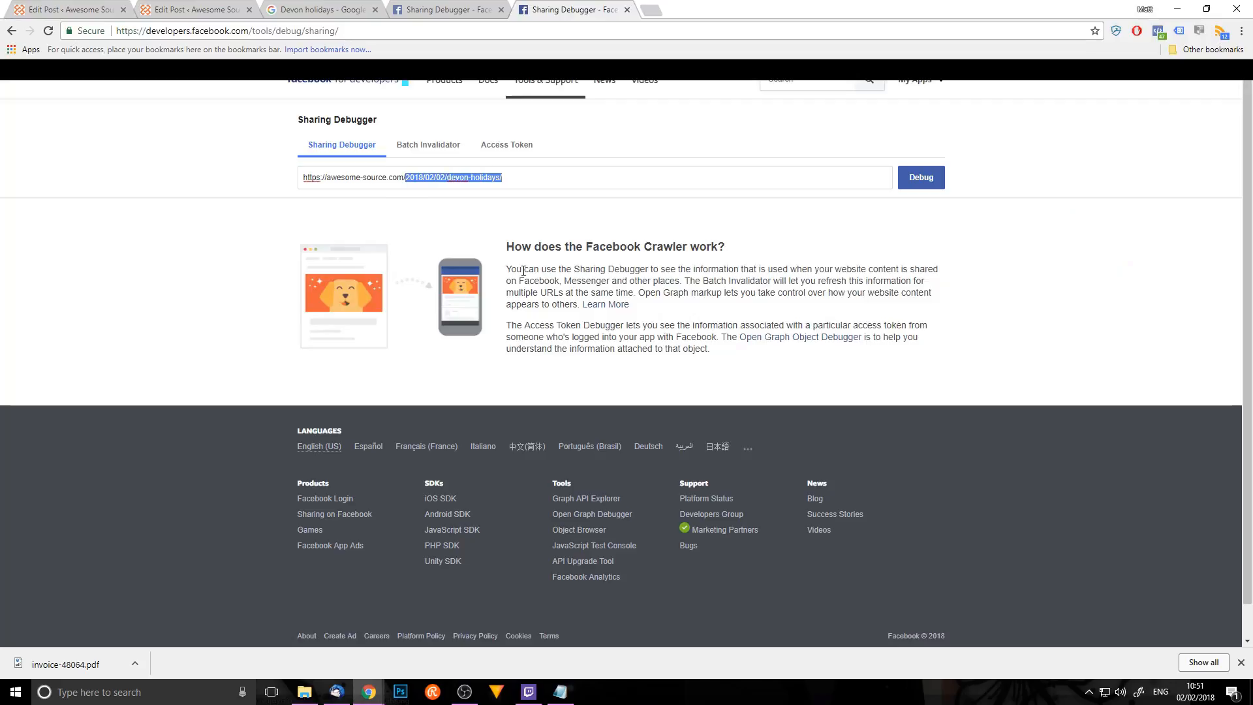
key("BackSpace")
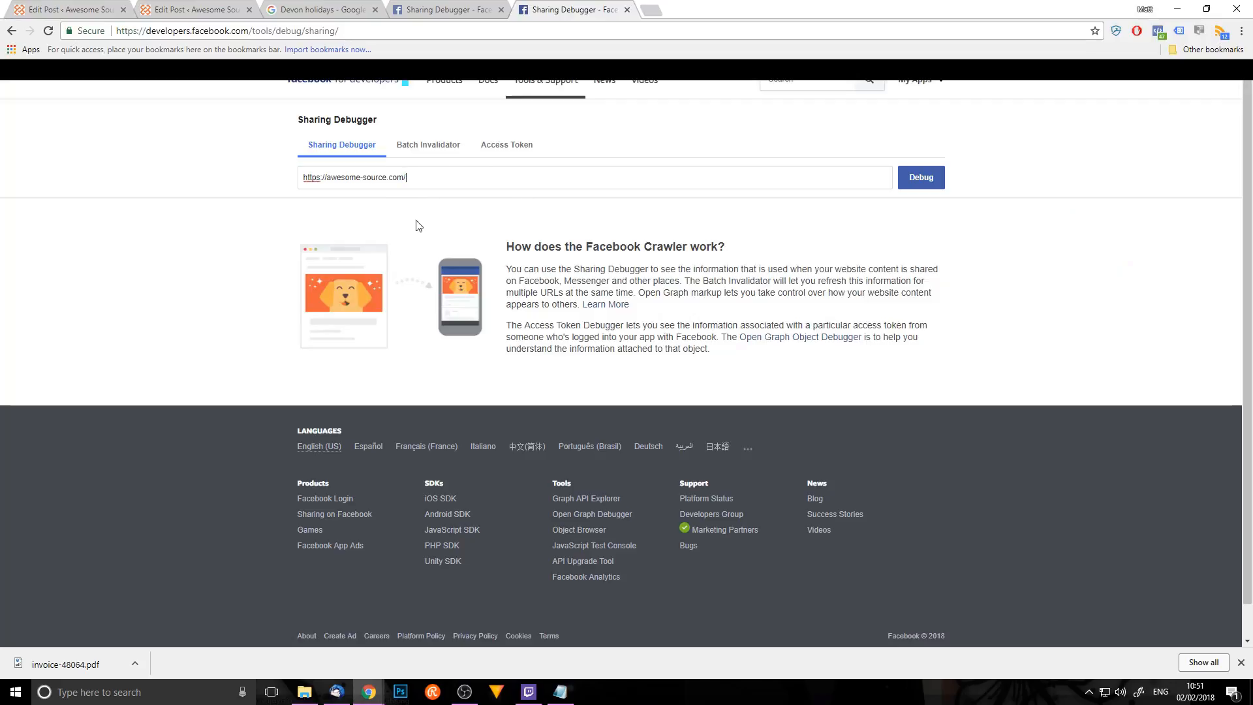
left_click(925, 184)
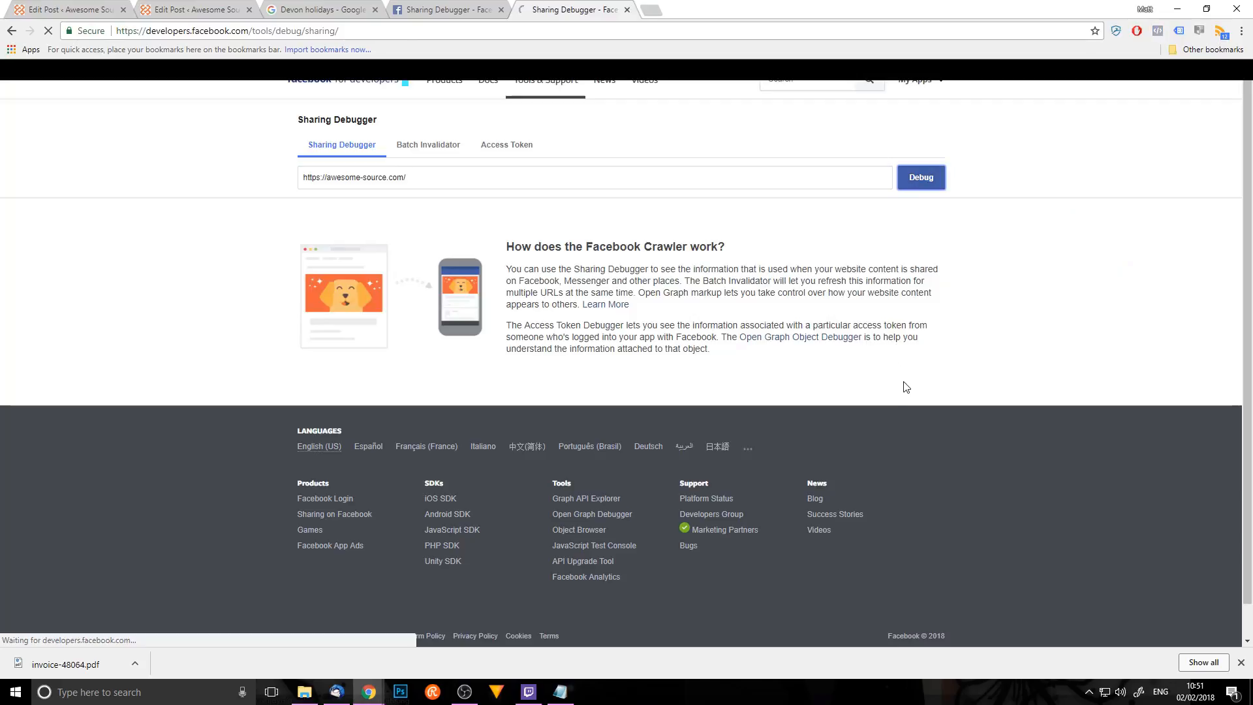
scroll(966, 307, "down", 3)
scroll(967, 313, "down", 1)
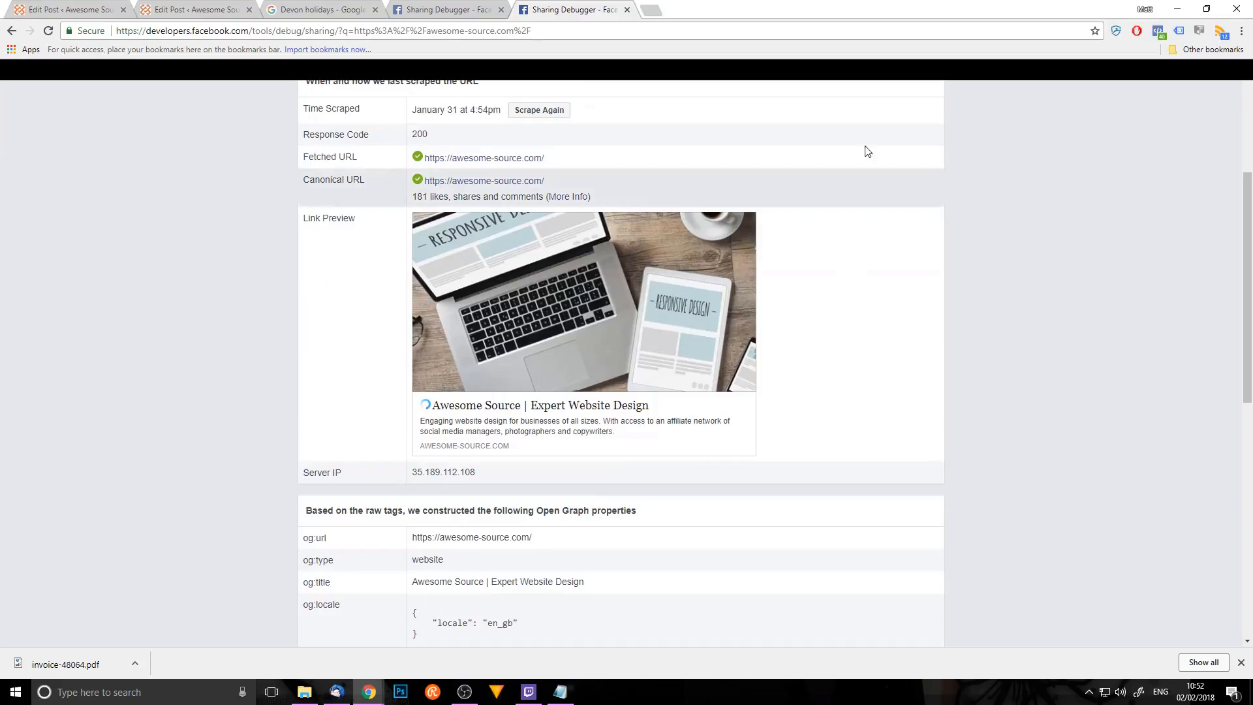
left_click(538, 111)
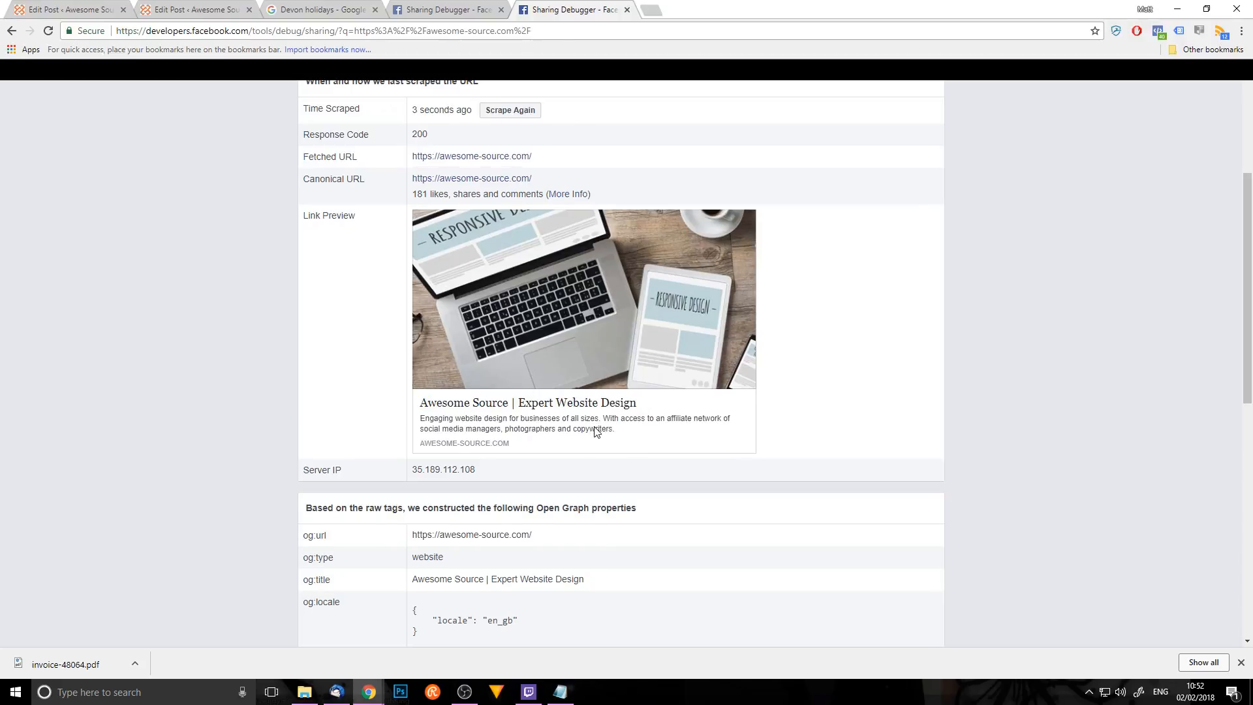
- Return to the "Holidays in Devon" edit page and review its Facebook sharing fields and readability analysis
left_click(202, 9)
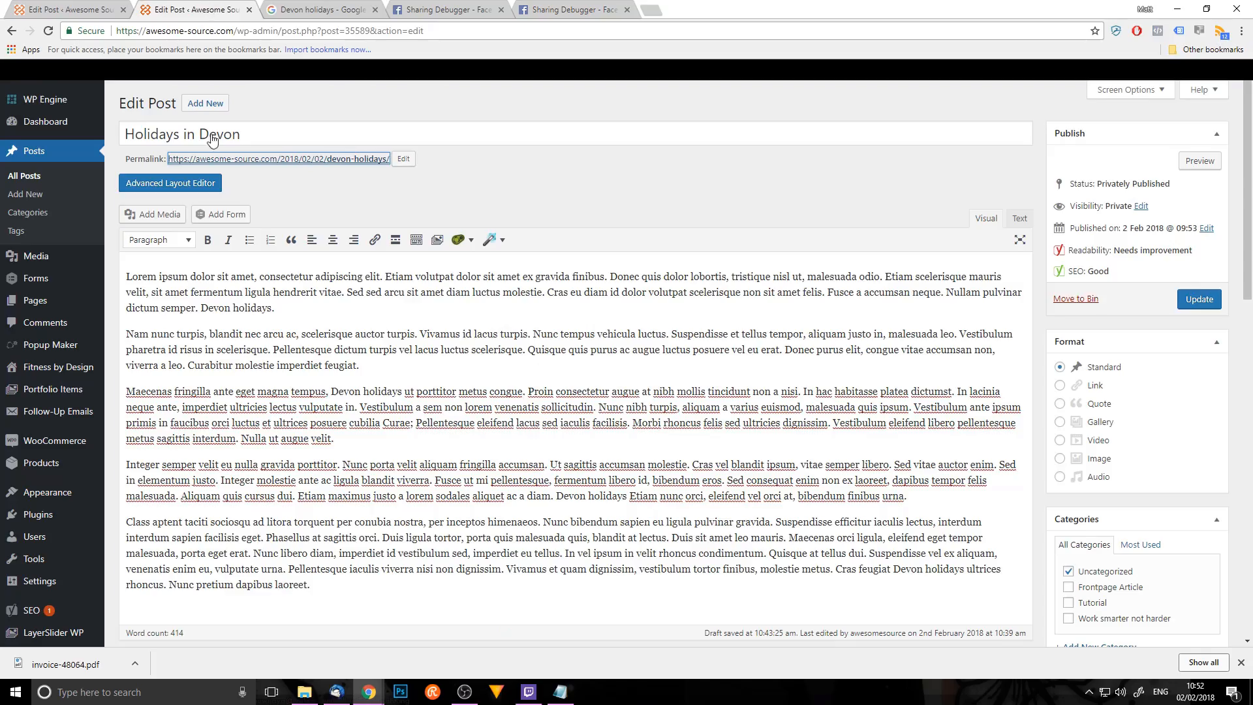
scroll(480, 378, "down", 10)
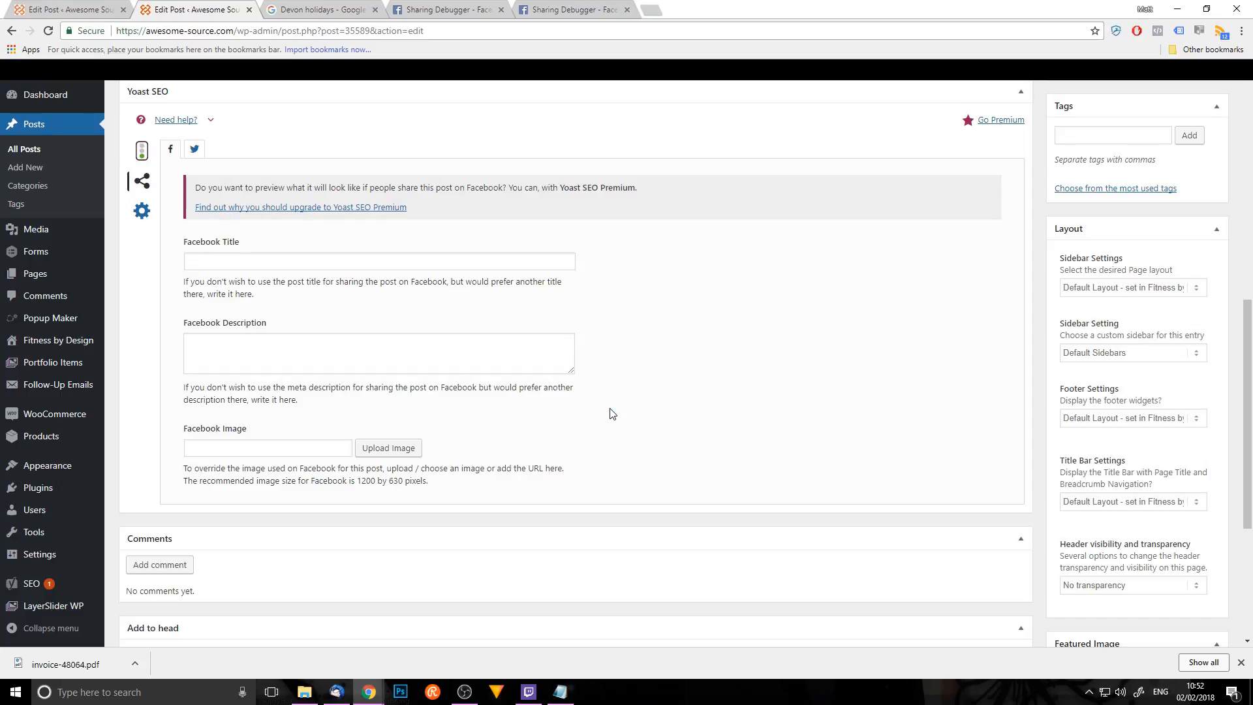
scroll(613, 413, "up", 1)
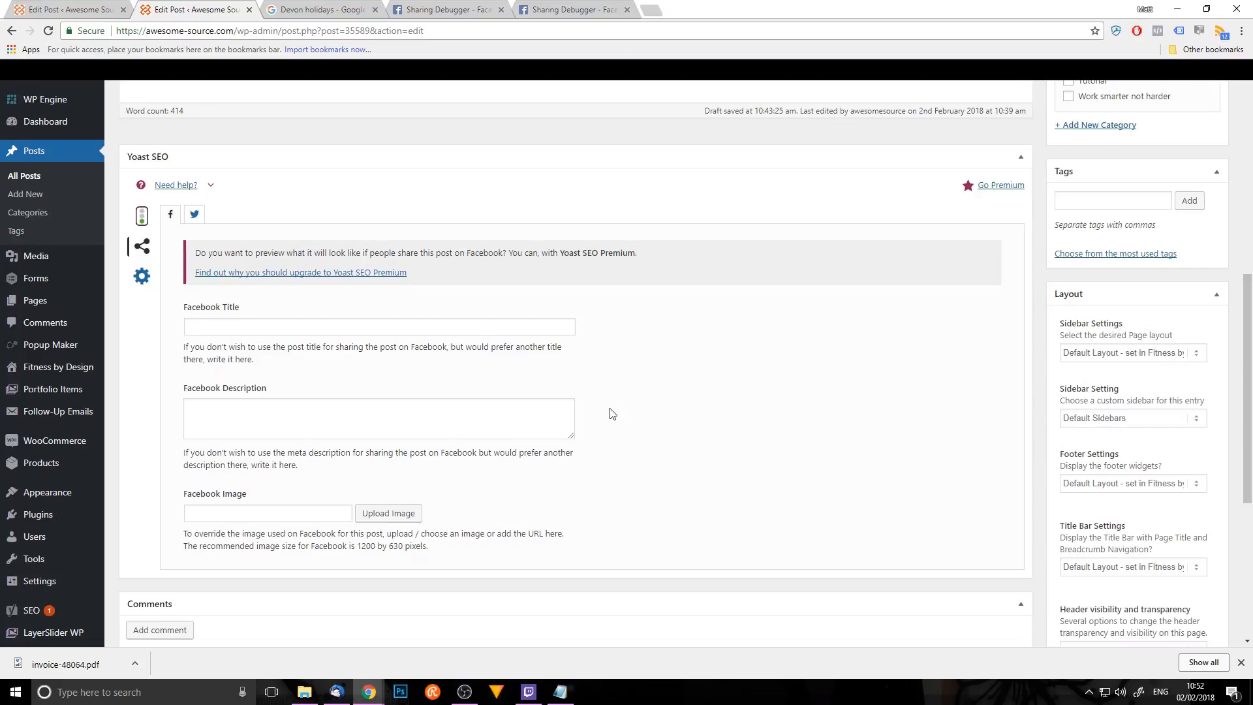
left_click(142, 215)
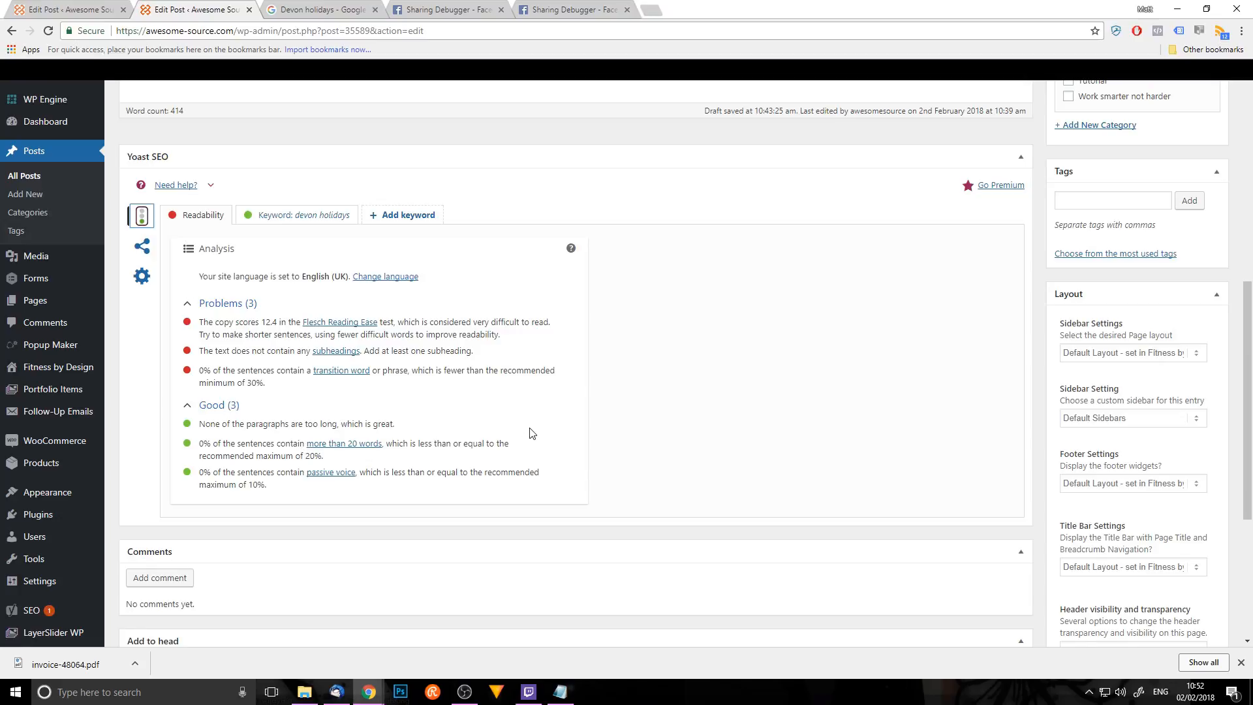
- Insert an empty paragraph after the post's first paragraph and show the editor's additional formatting options
scroll(530, 433, "up", 6)
scroll(508, 353, "up", 2)
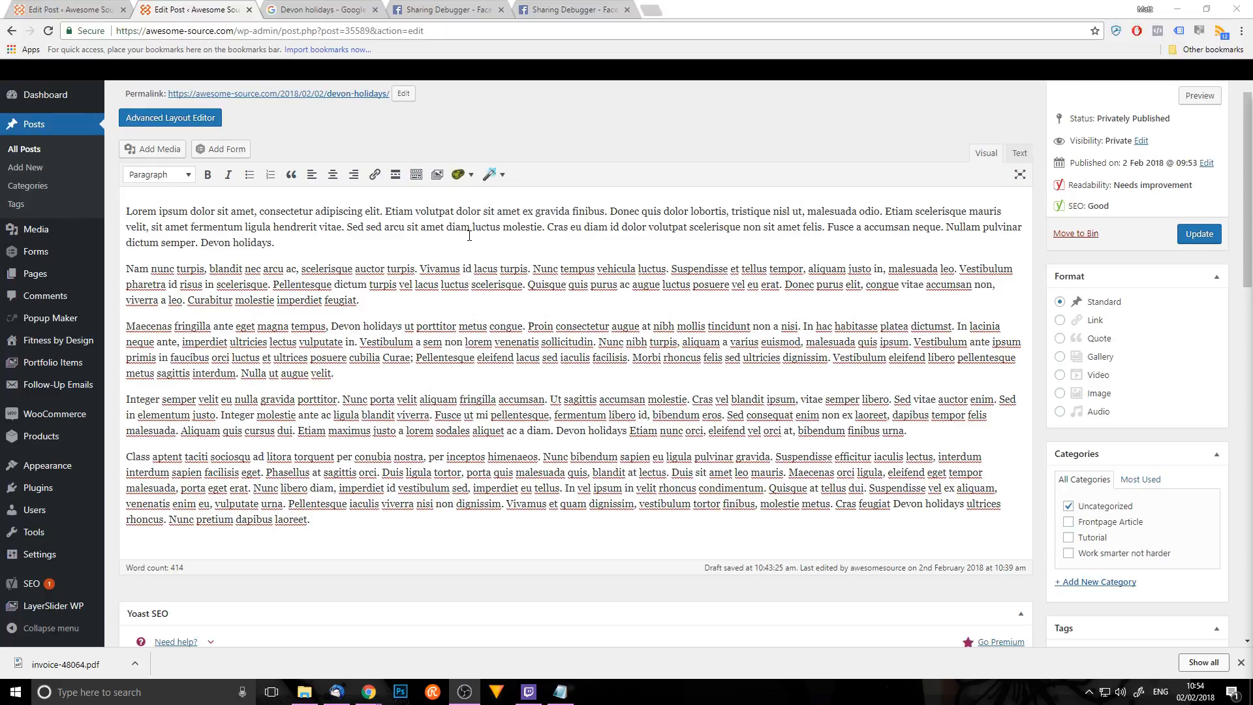
left_click(324, 251)
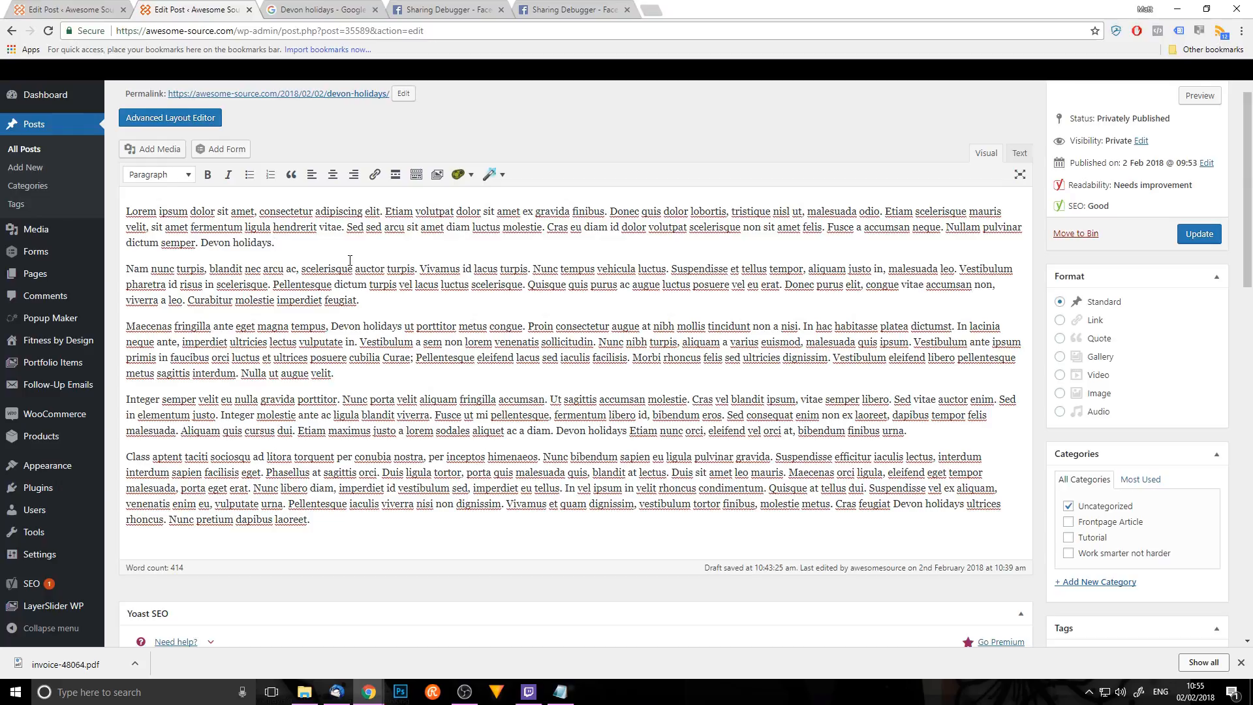
key("Return")
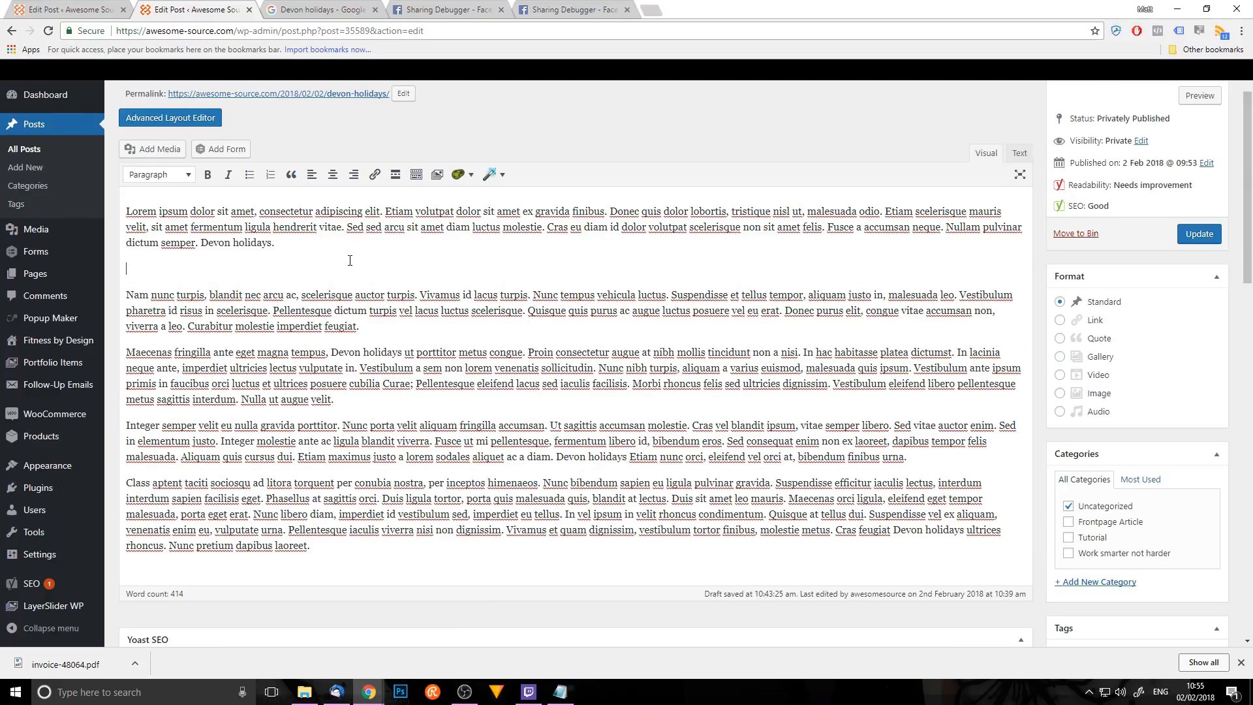
scroll(350, 260, "up", 1)
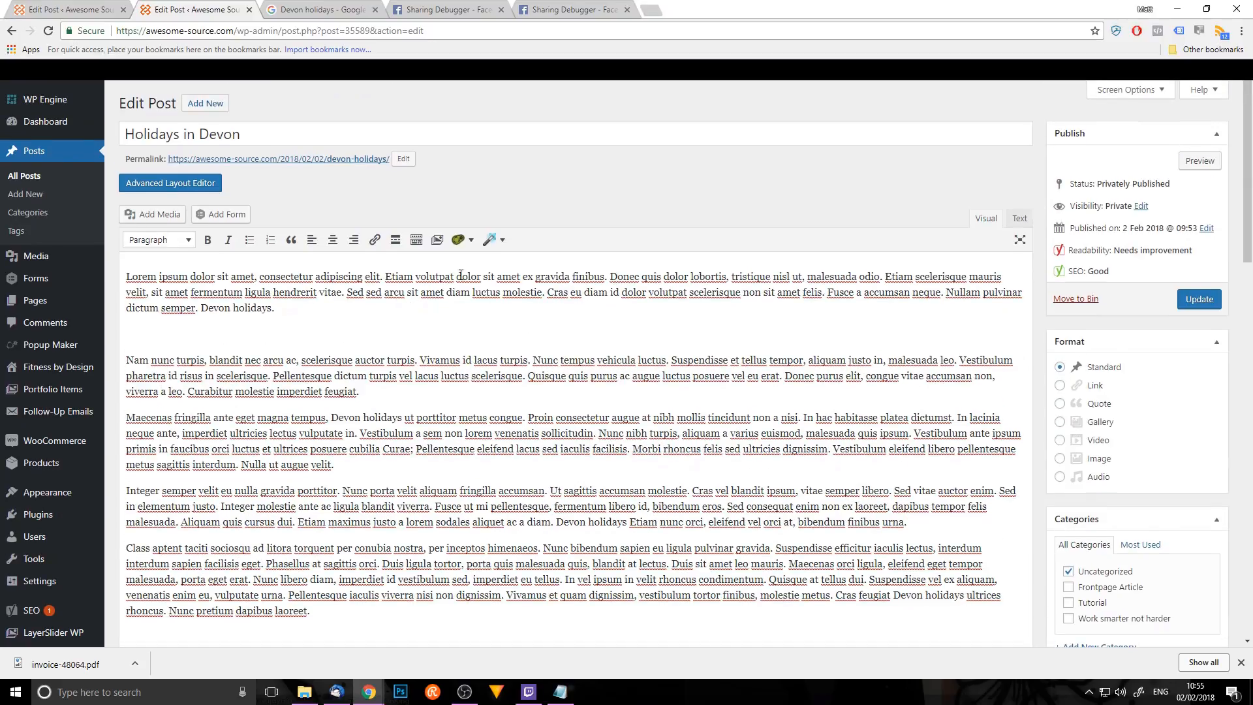
left_click(416, 239)
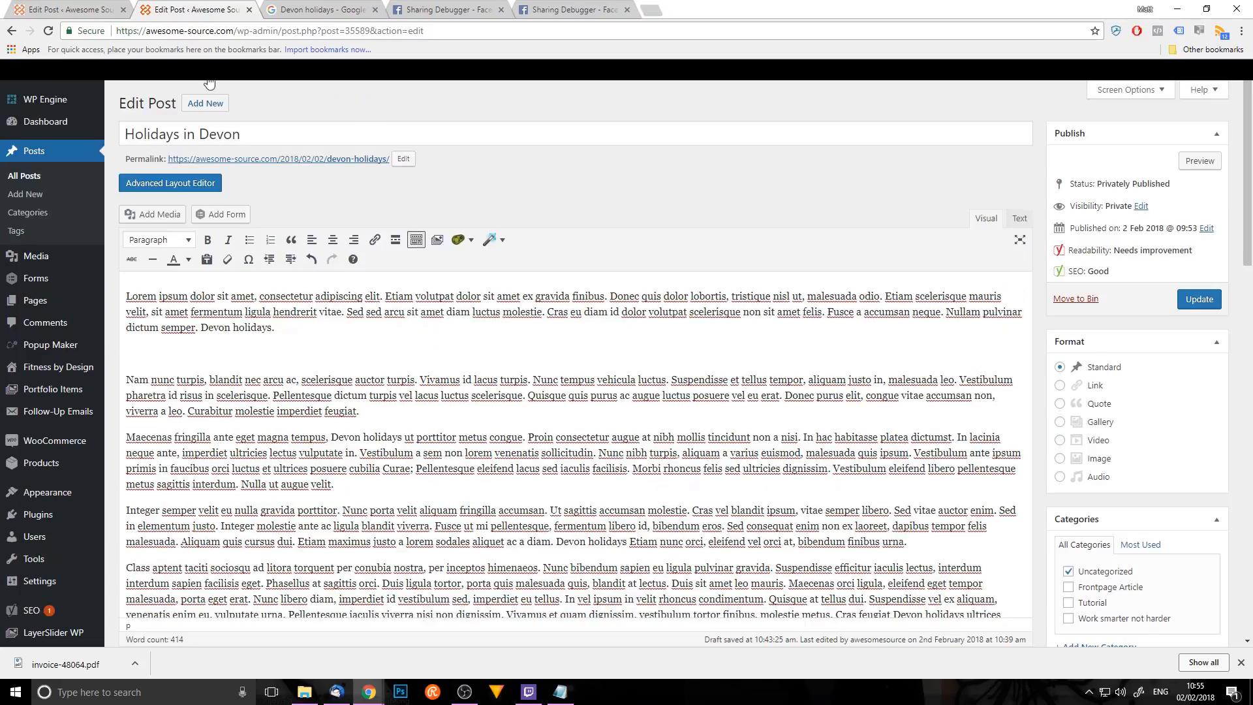
- Enter "beach trips" in the empty paragraph after the first paragraph and format it as Heading 2
triple_click(282, 126)
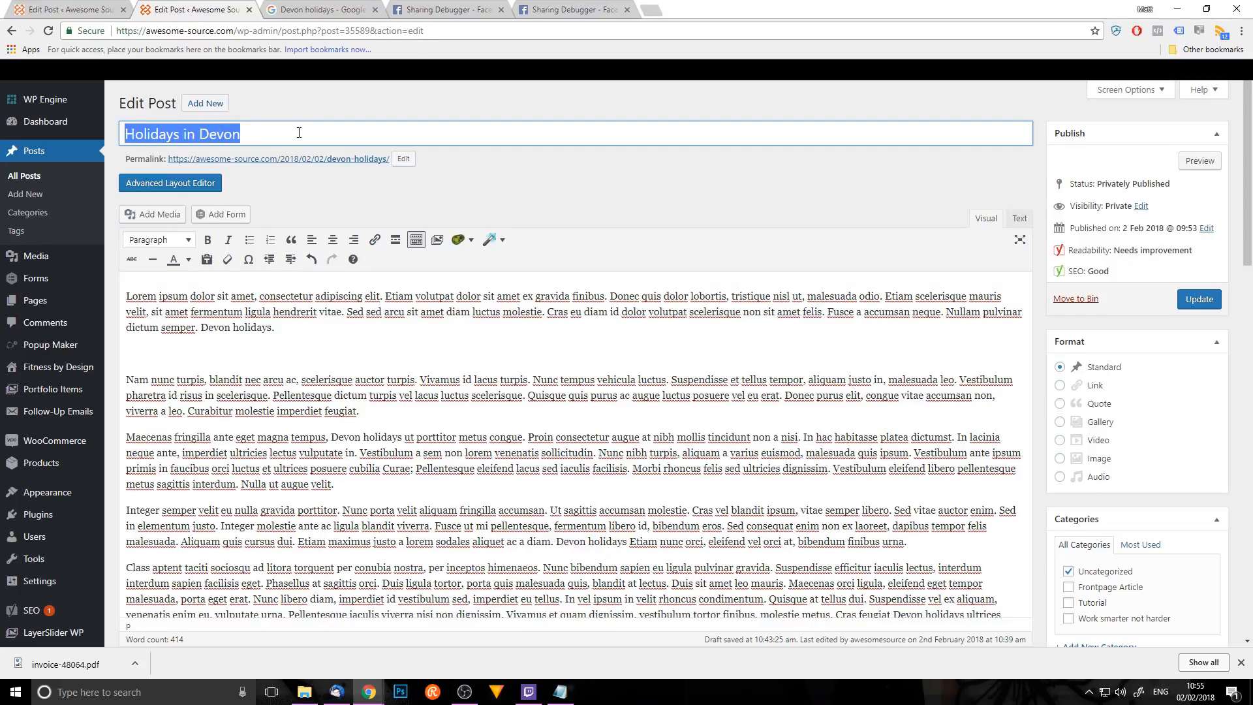
left_click(193, 353)
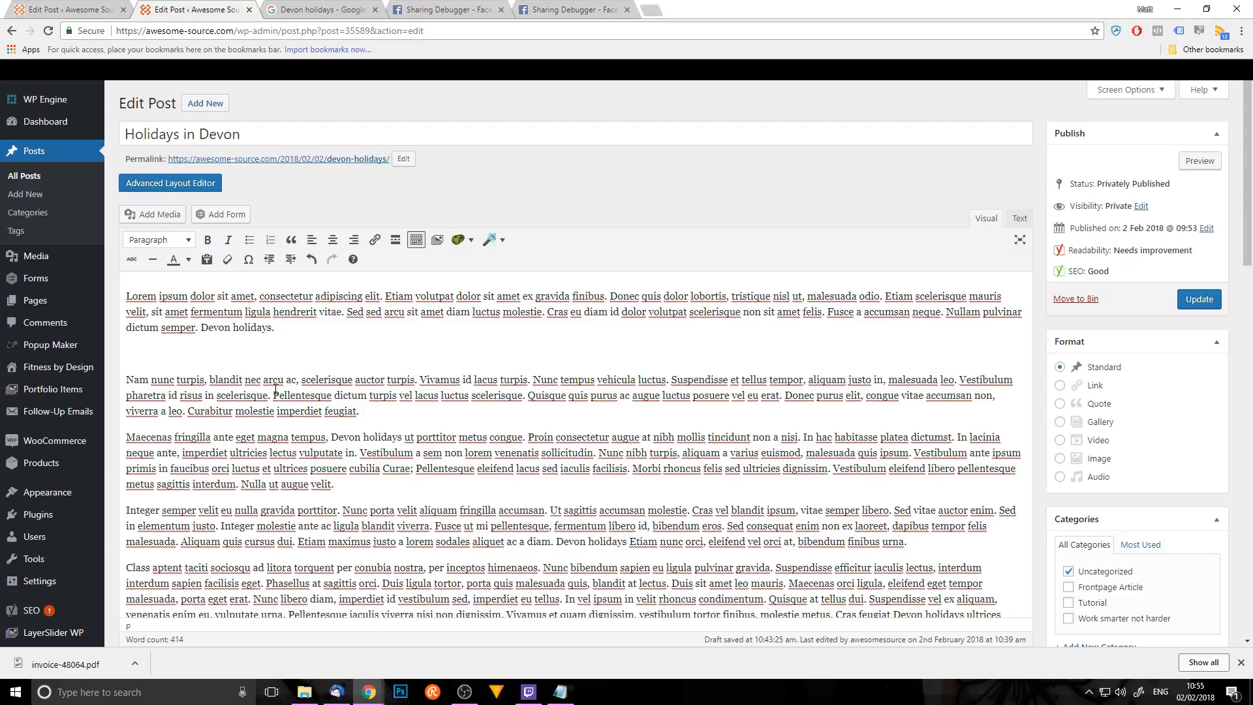
type("beach trips")
left_click(171, 242)
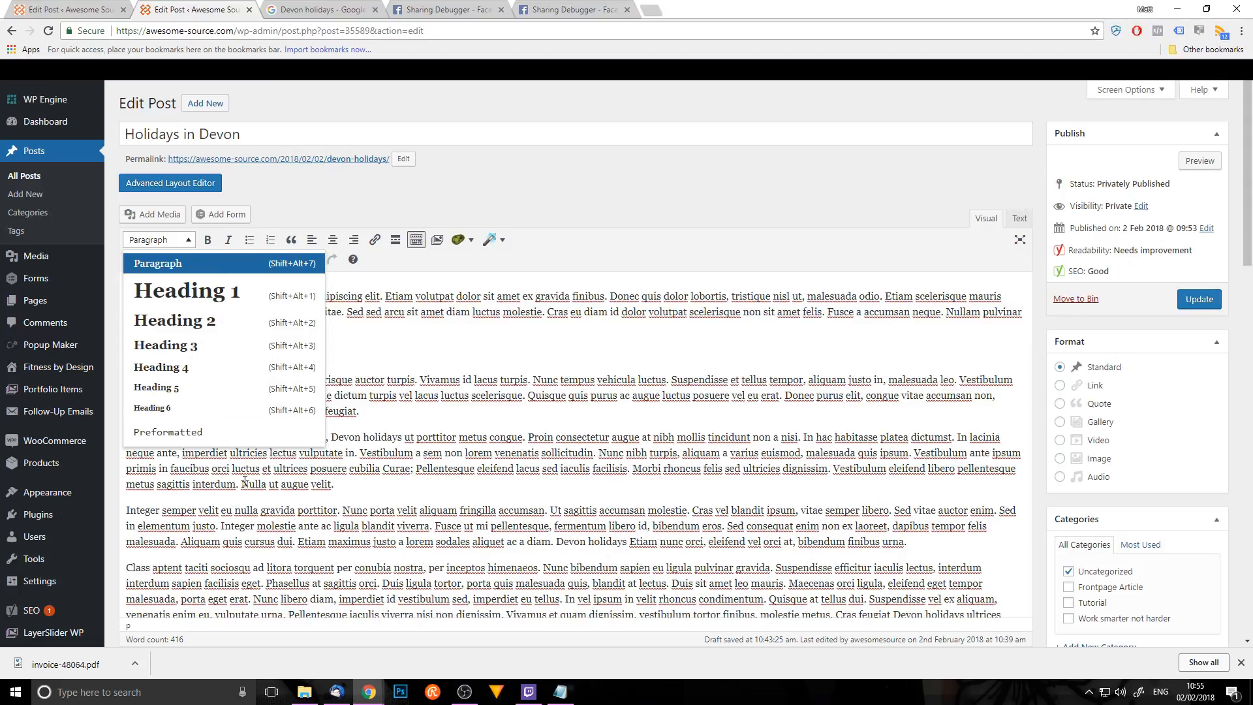
left_click(190, 323)
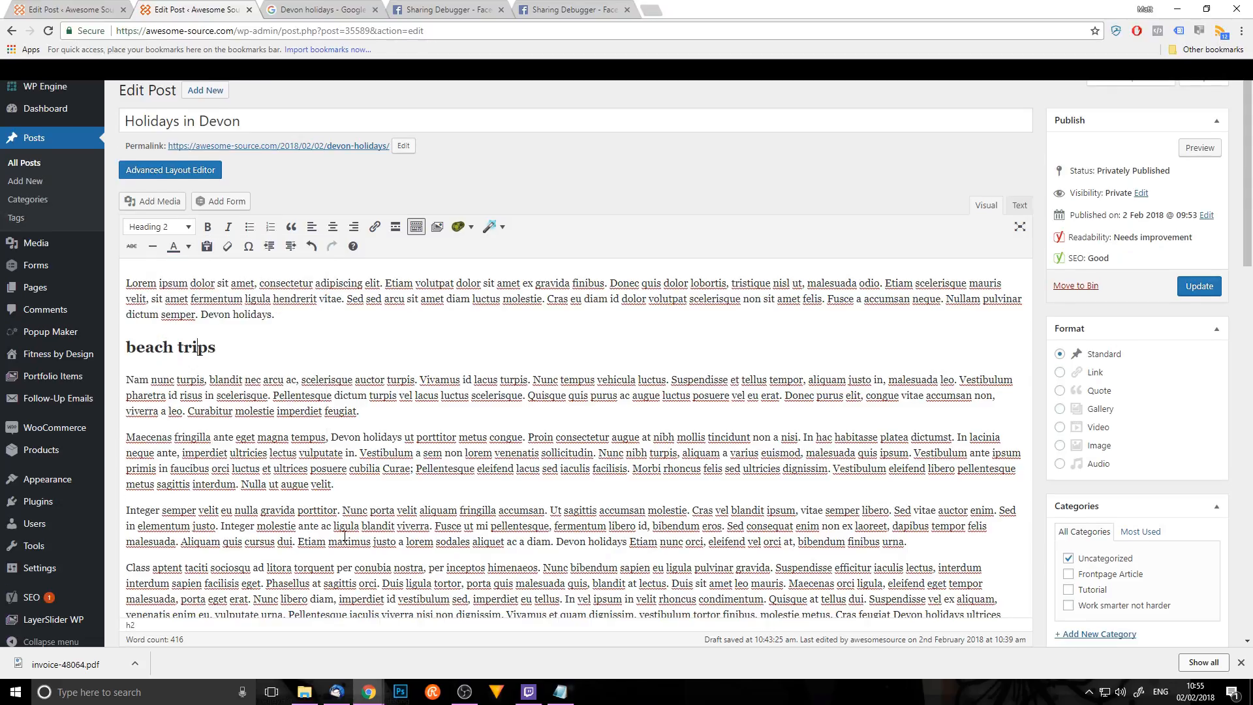
- Add the subheading "Camping sites" below the paragraph under "beach trips" and format it as Heading 3
left_click(139, 344)
left_click(388, 417)
key("Return")
left_click(186, 201)
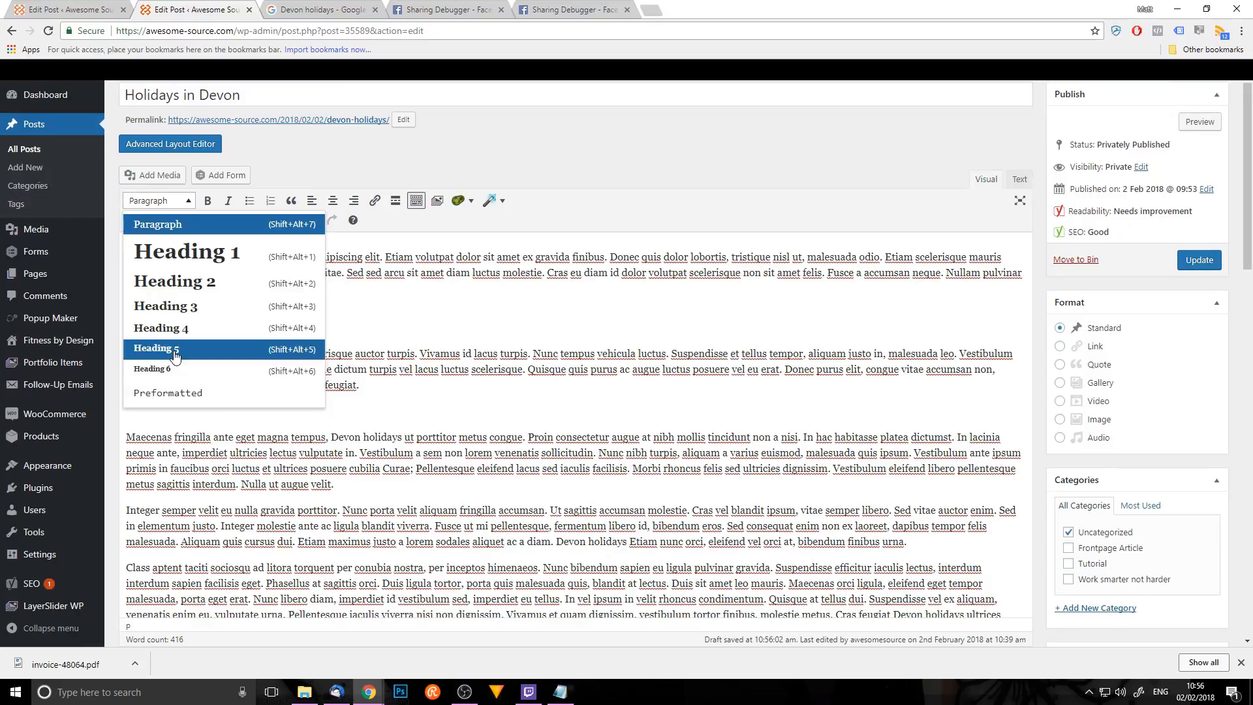
left_click(322, 402)
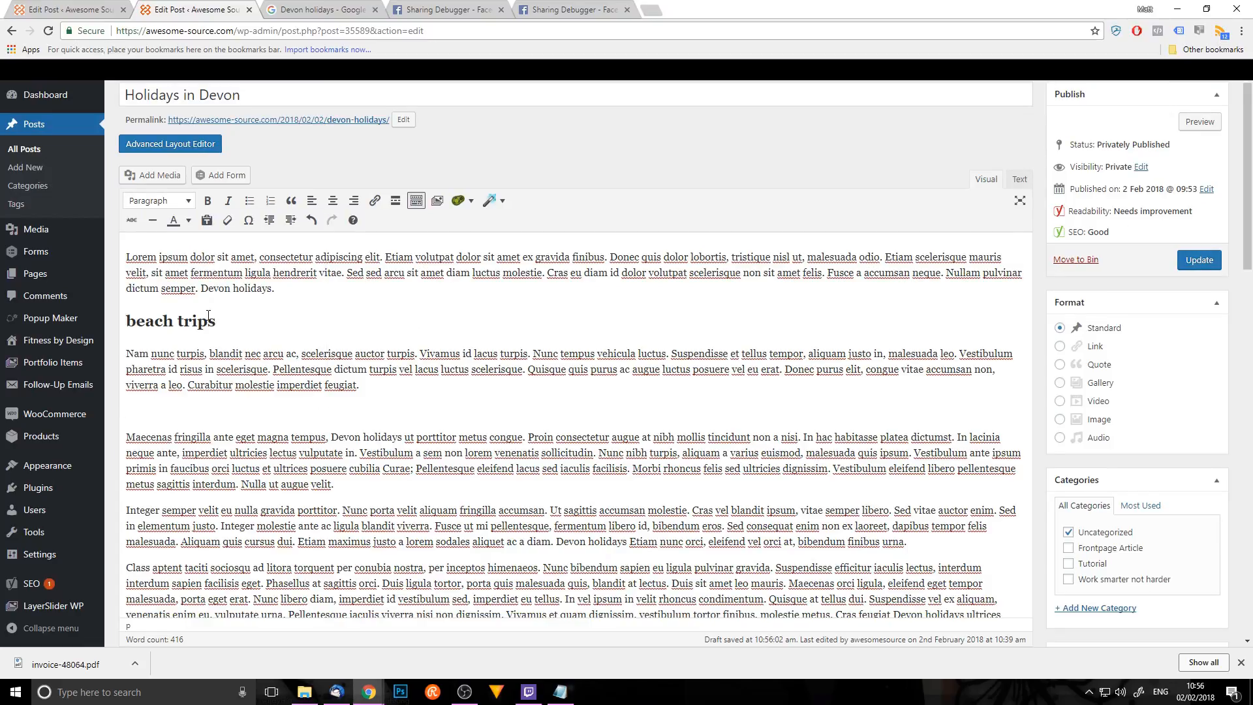
type("Camping sites")
left_click(158, 200)
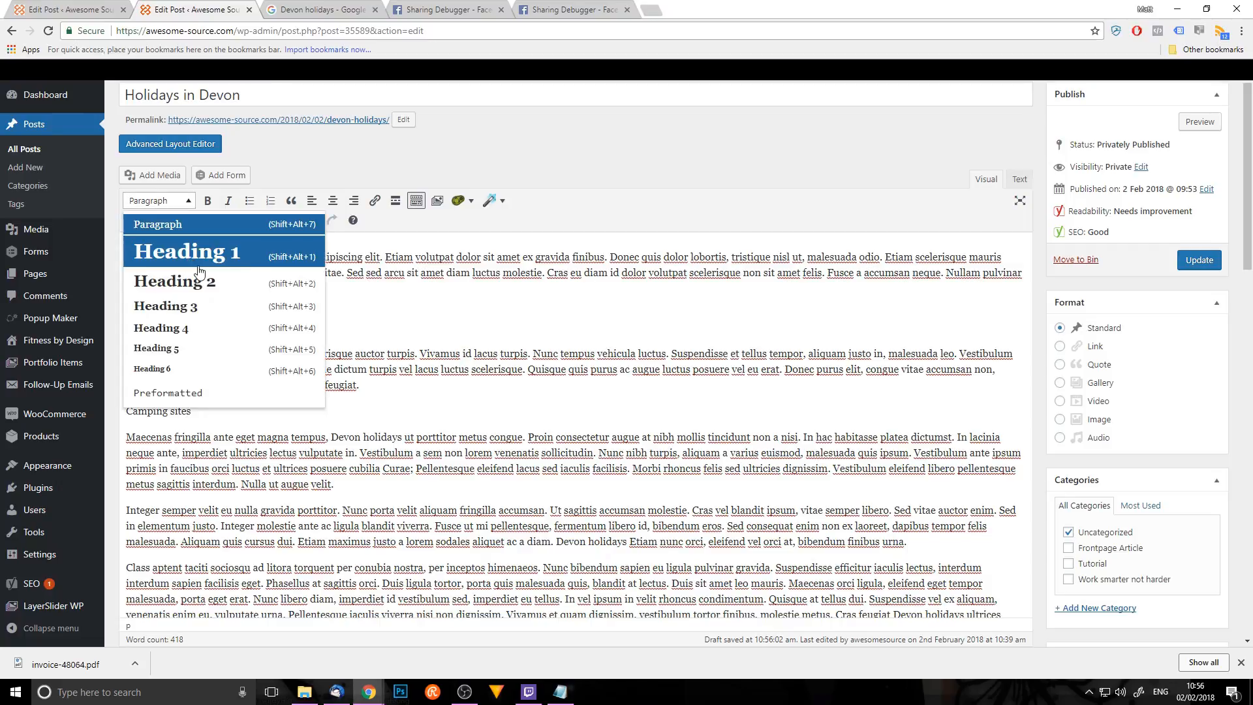
left_click(196, 306)
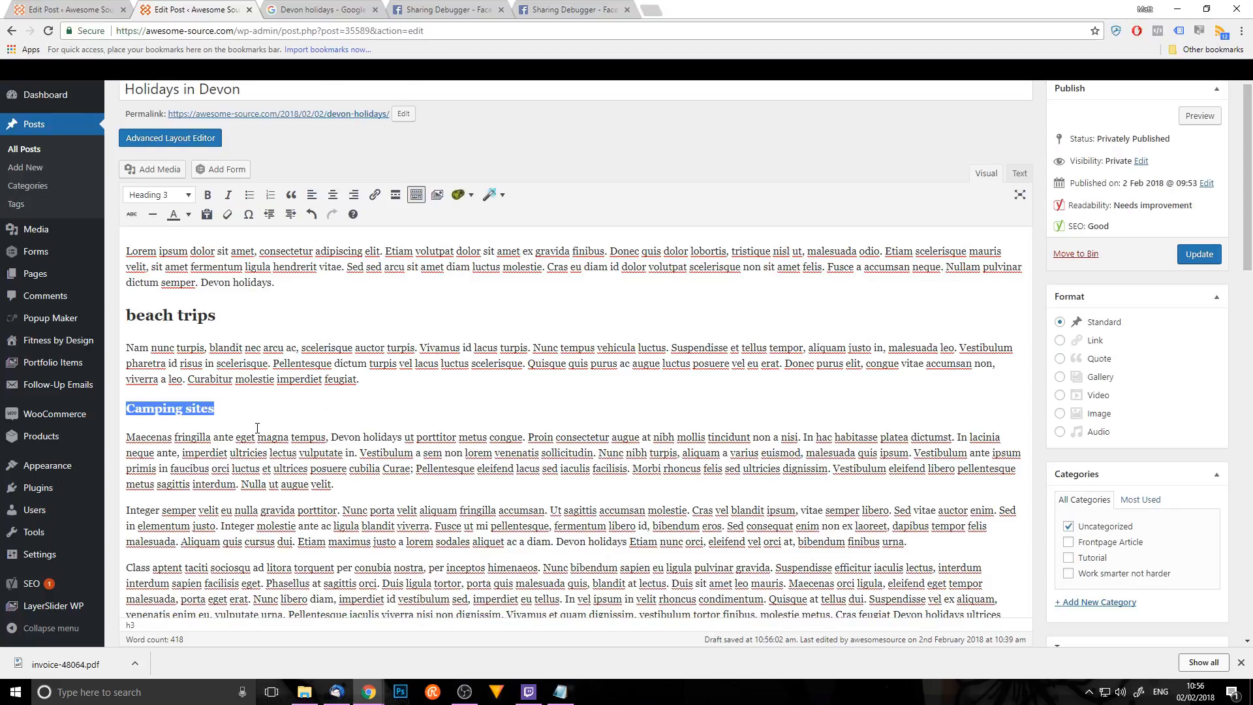
- Make "Quisque quis" bold under "beach trips" and "sollicitudin. Nunc nibh" italic under "Camping sites"
left_click(301, 527)
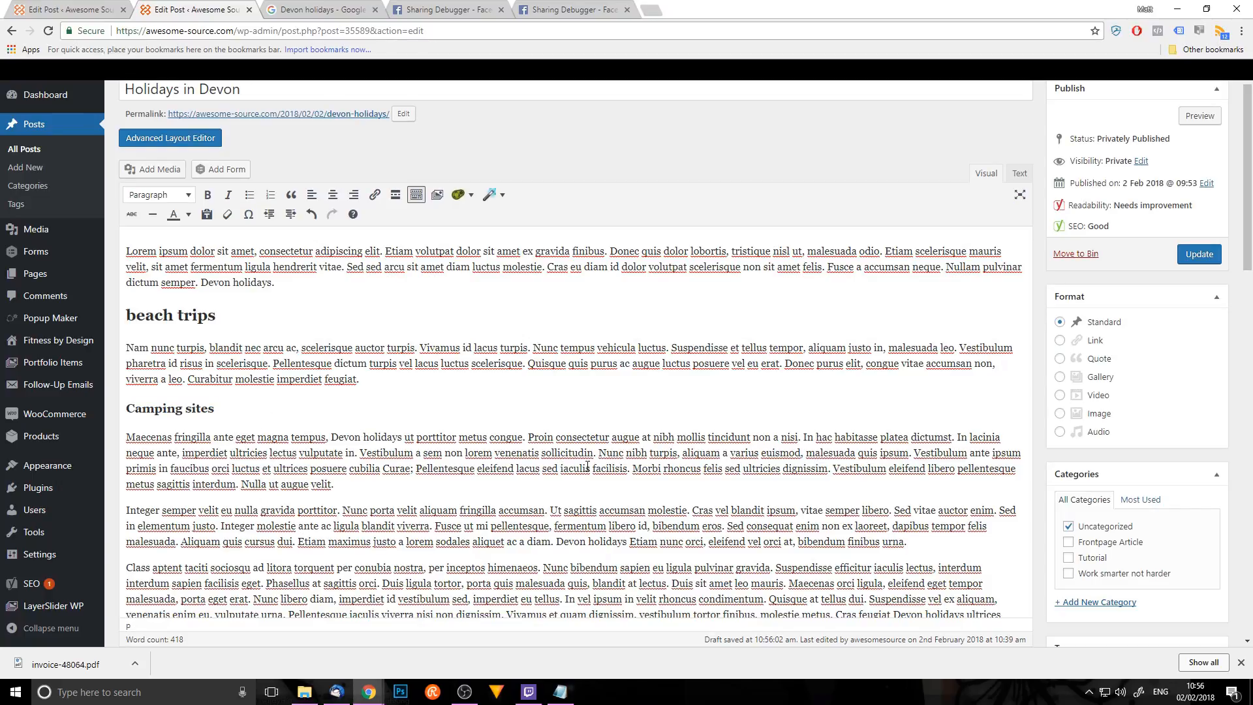
left_click_drag(529, 364, 588, 364)
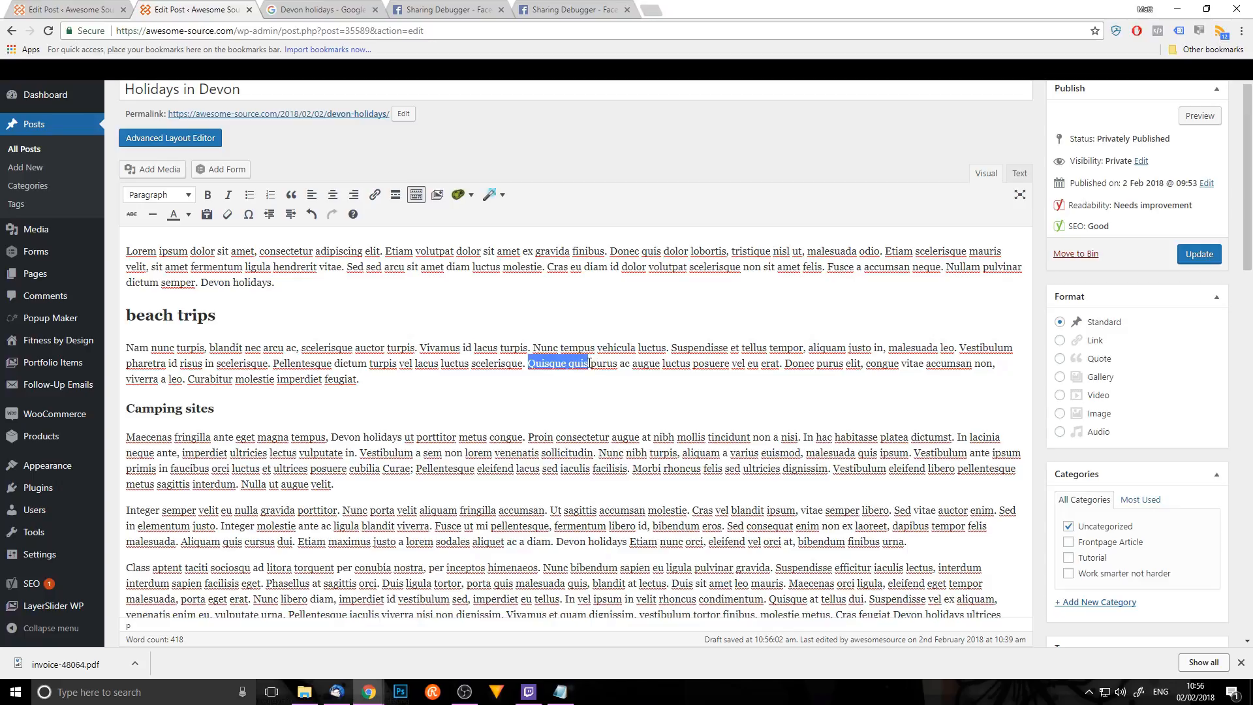
left_click(208, 194)
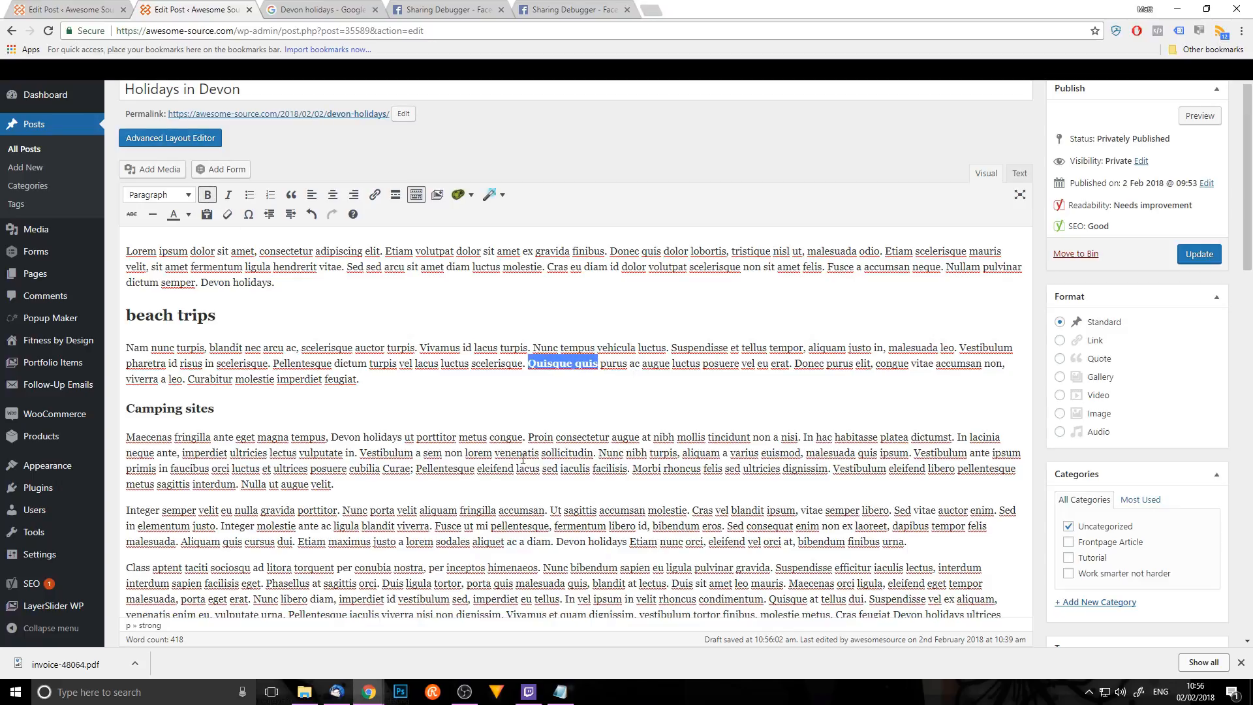
left_click_drag(540, 452, 645, 457)
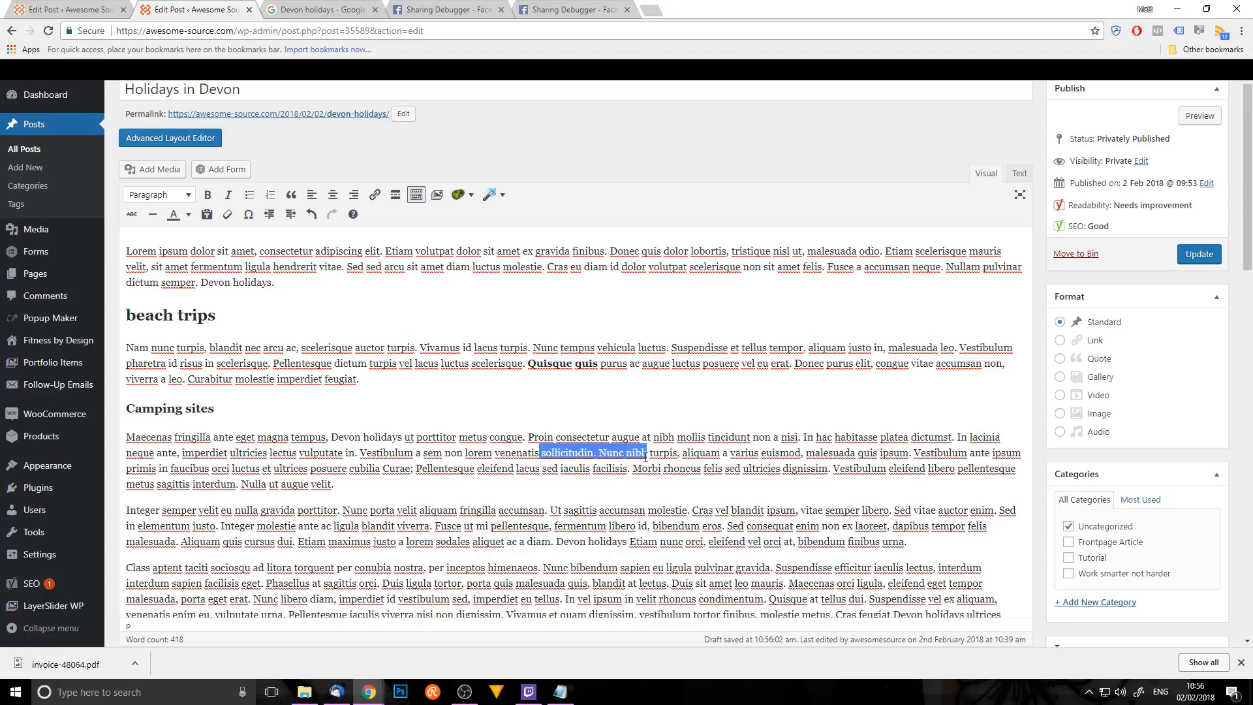
left_click(227, 194)
left_click(694, 460)
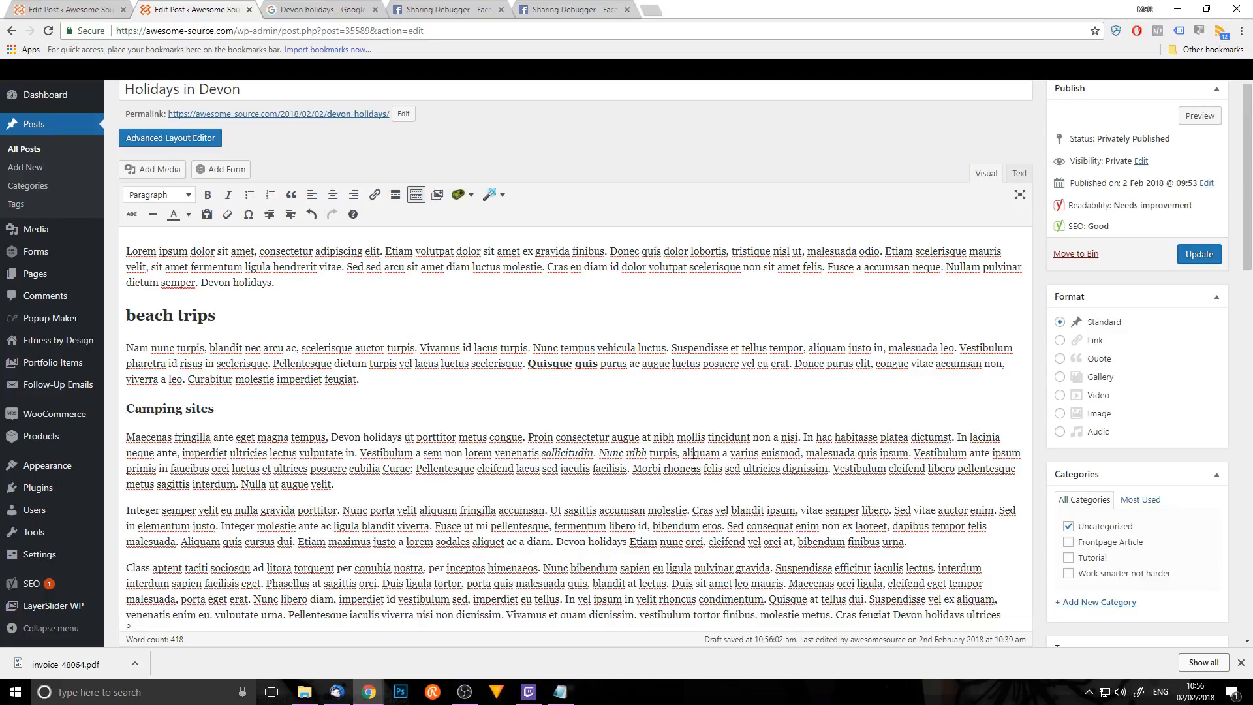
- Insert a bulleted list with four items of placeholder text after the first paragraph under "Camping sites"
left_click(349, 486)
key("Return")
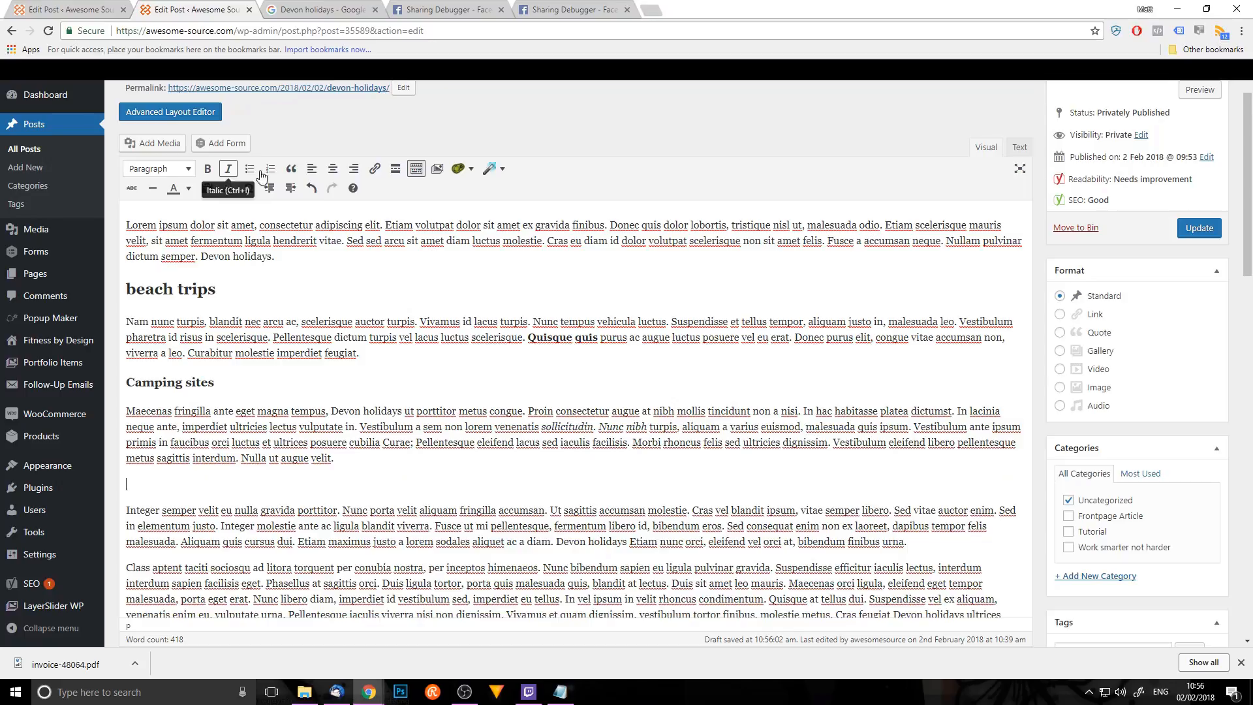
left_click(249, 168)
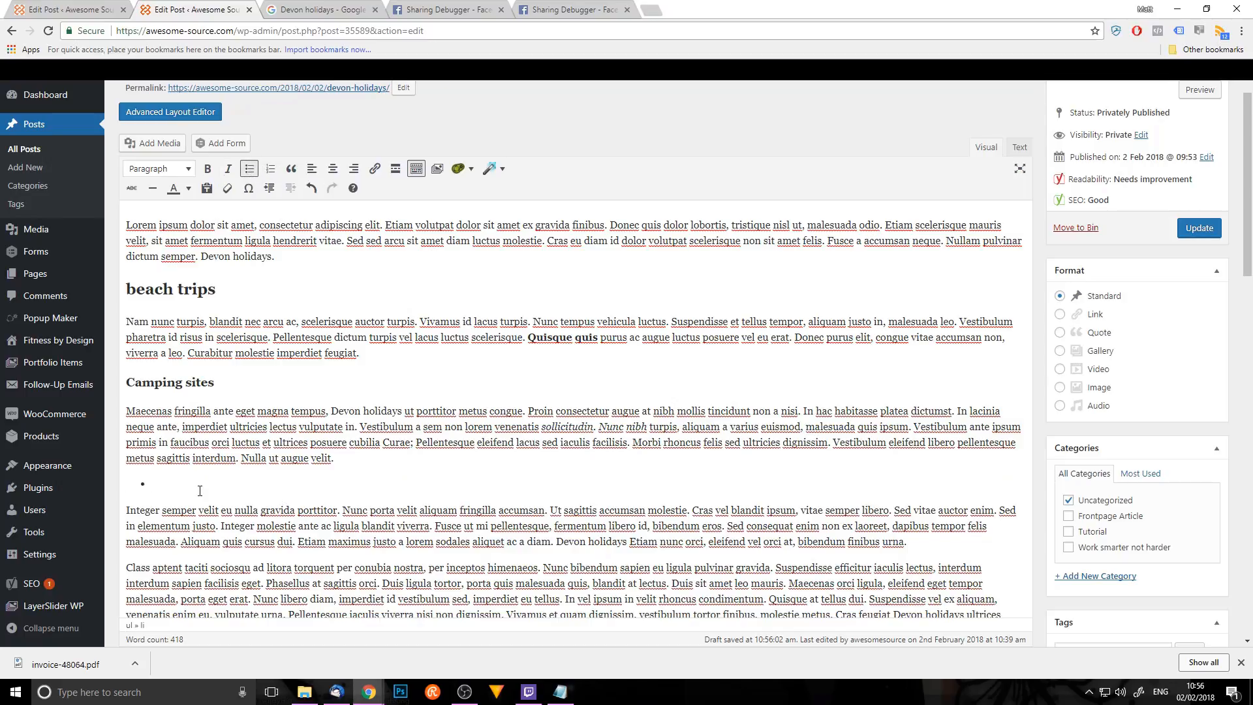
type("sgbdkf sdj gfbsd")
key("Return")
type("sd gksgd fl")
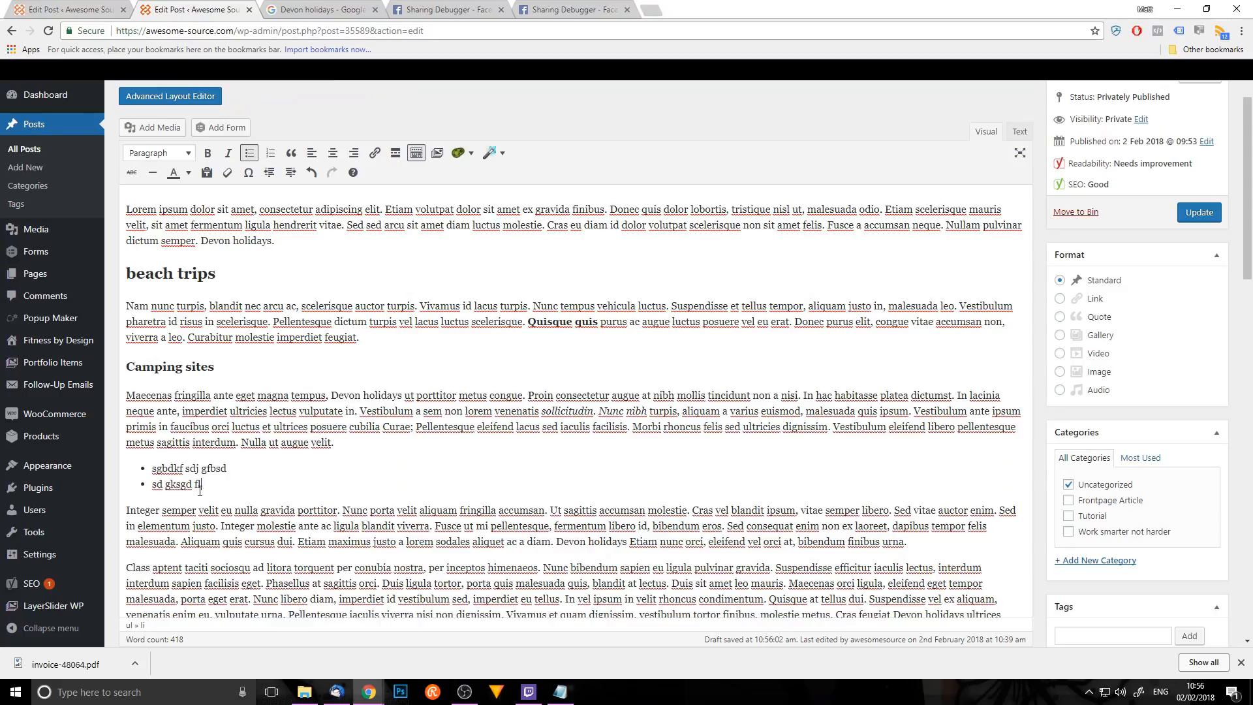
type("ishdglhdg")
key("Return")
type("s dpi sdgih sdglisdhgls")
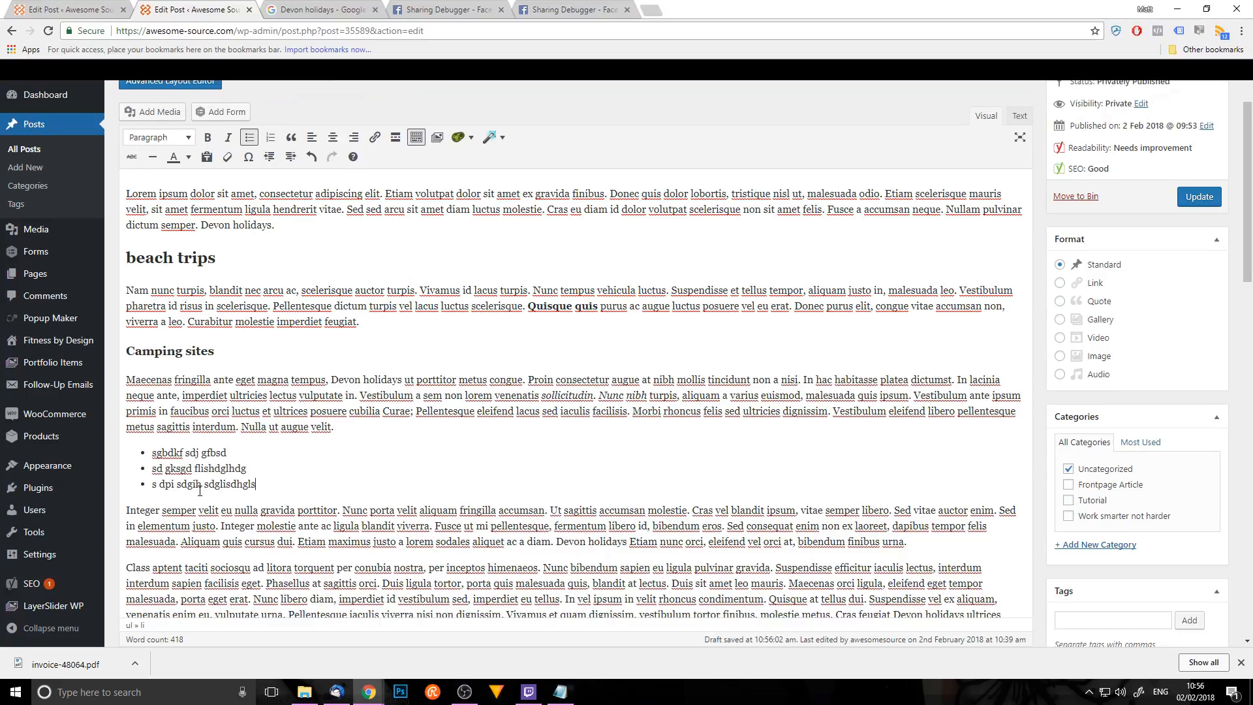
key("Return")
type("sd giosdhg sdpi ghsdigh")
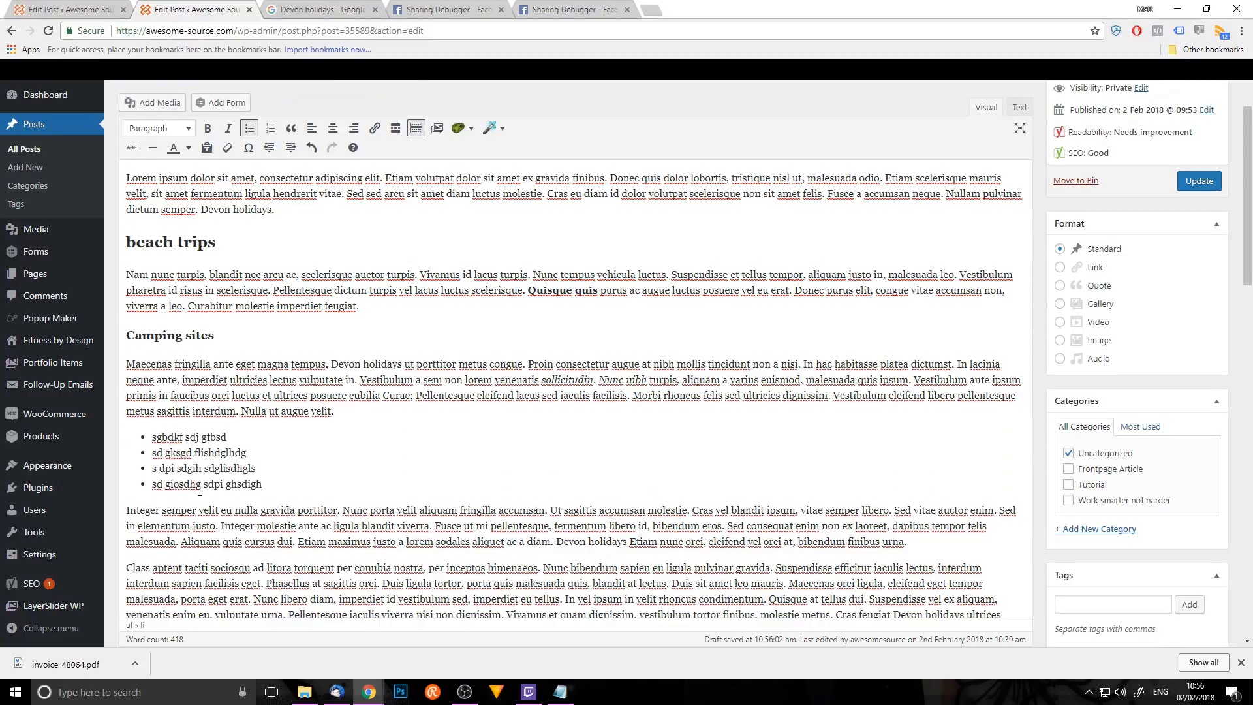